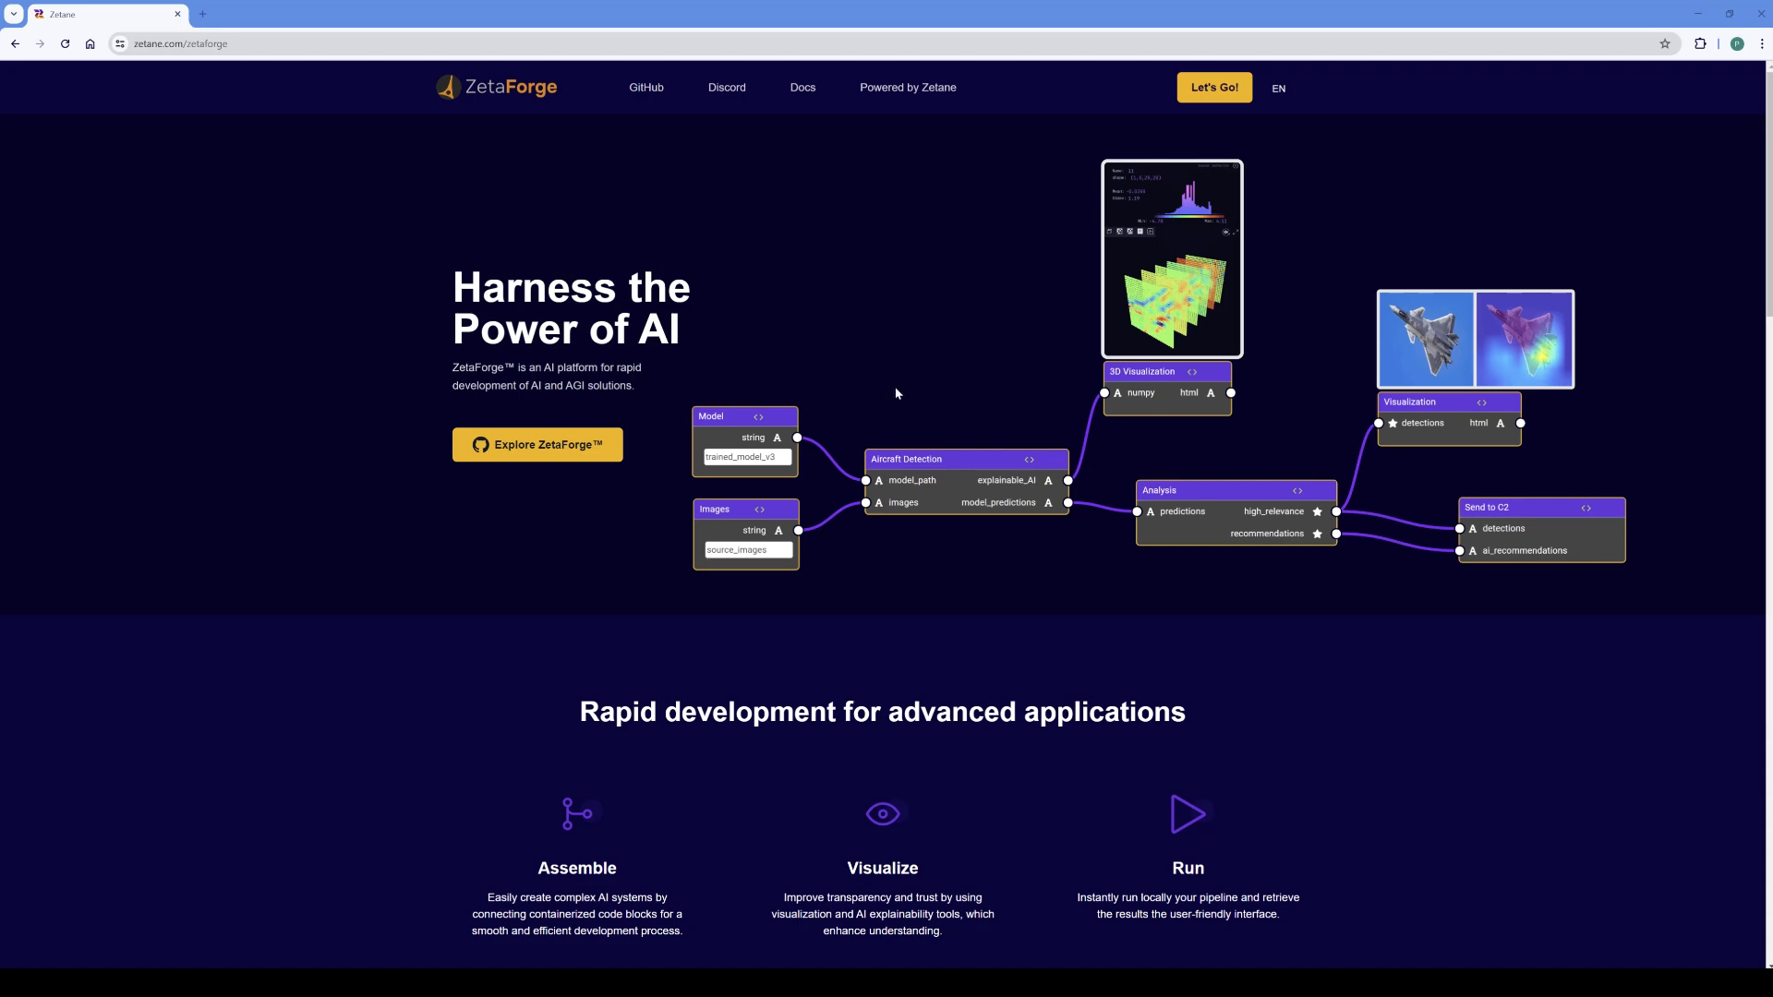
- Browse the ZetaForge website's landing page, including the getting-started install and launch commands
scroll(785, 347, "down", 5)
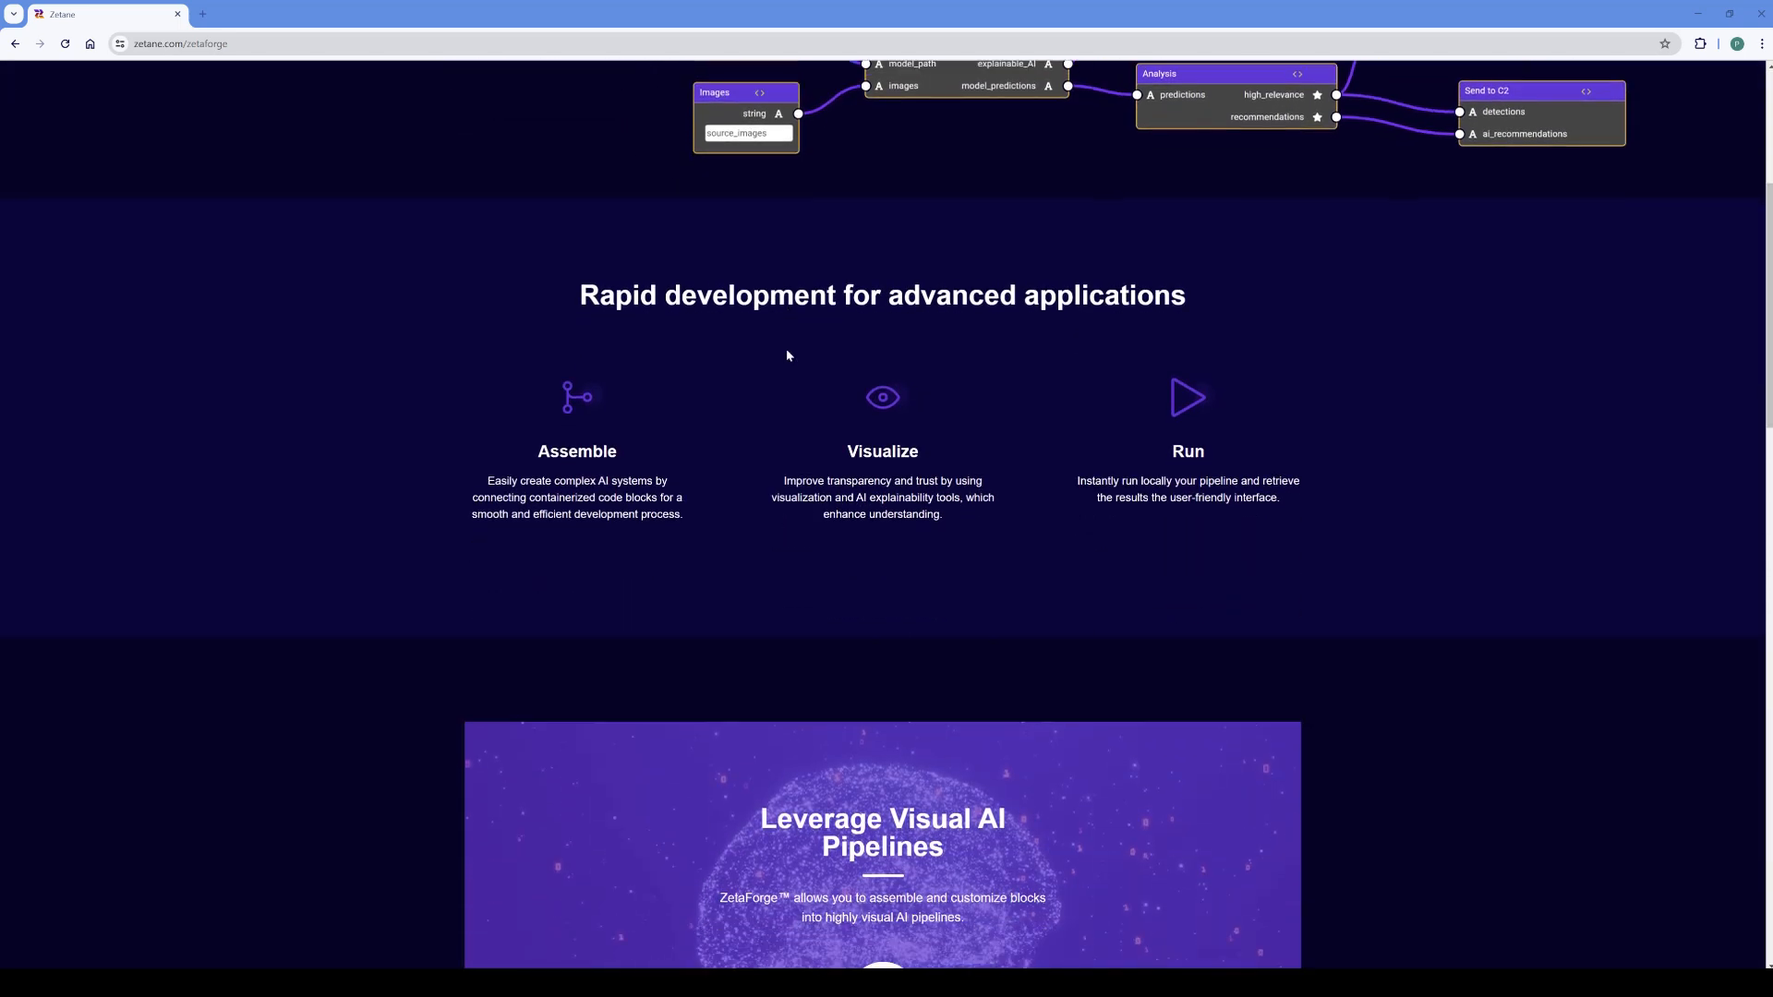
scroll(787, 355, "down", 10)
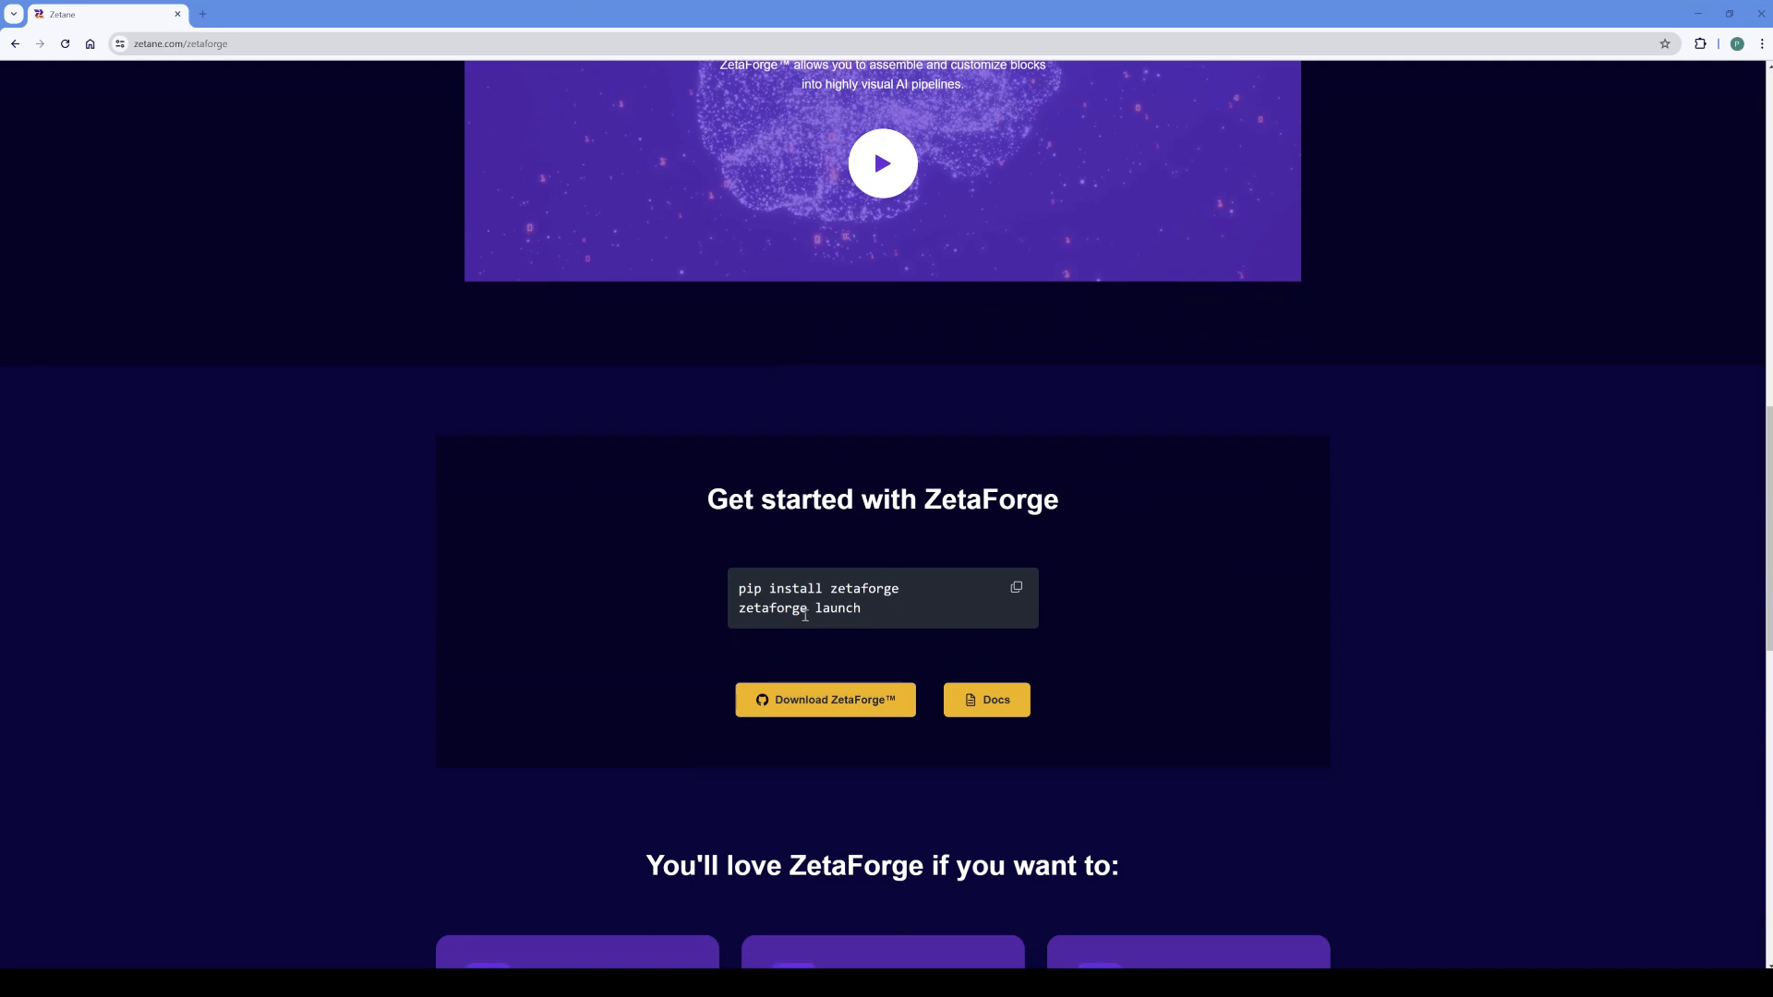
scroll(1394, 558, "up", 15)
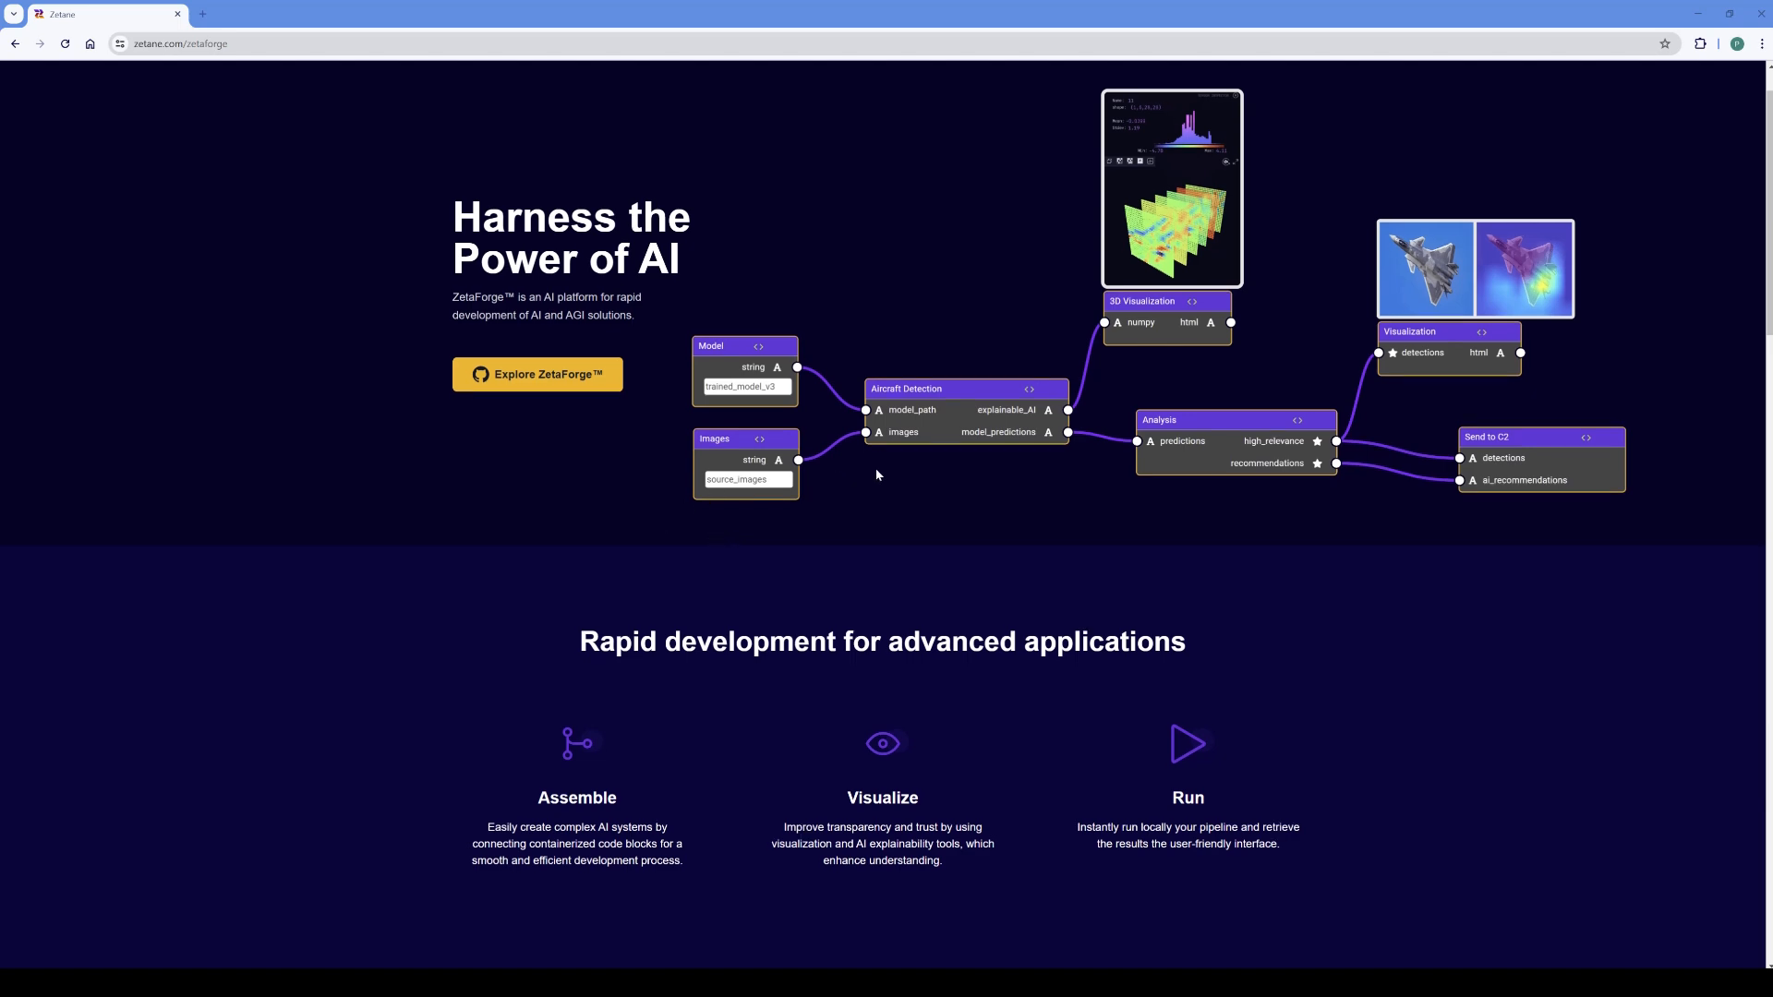
scroll(878, 477, "down", 5)
scroll(936, 406, "down", 6)
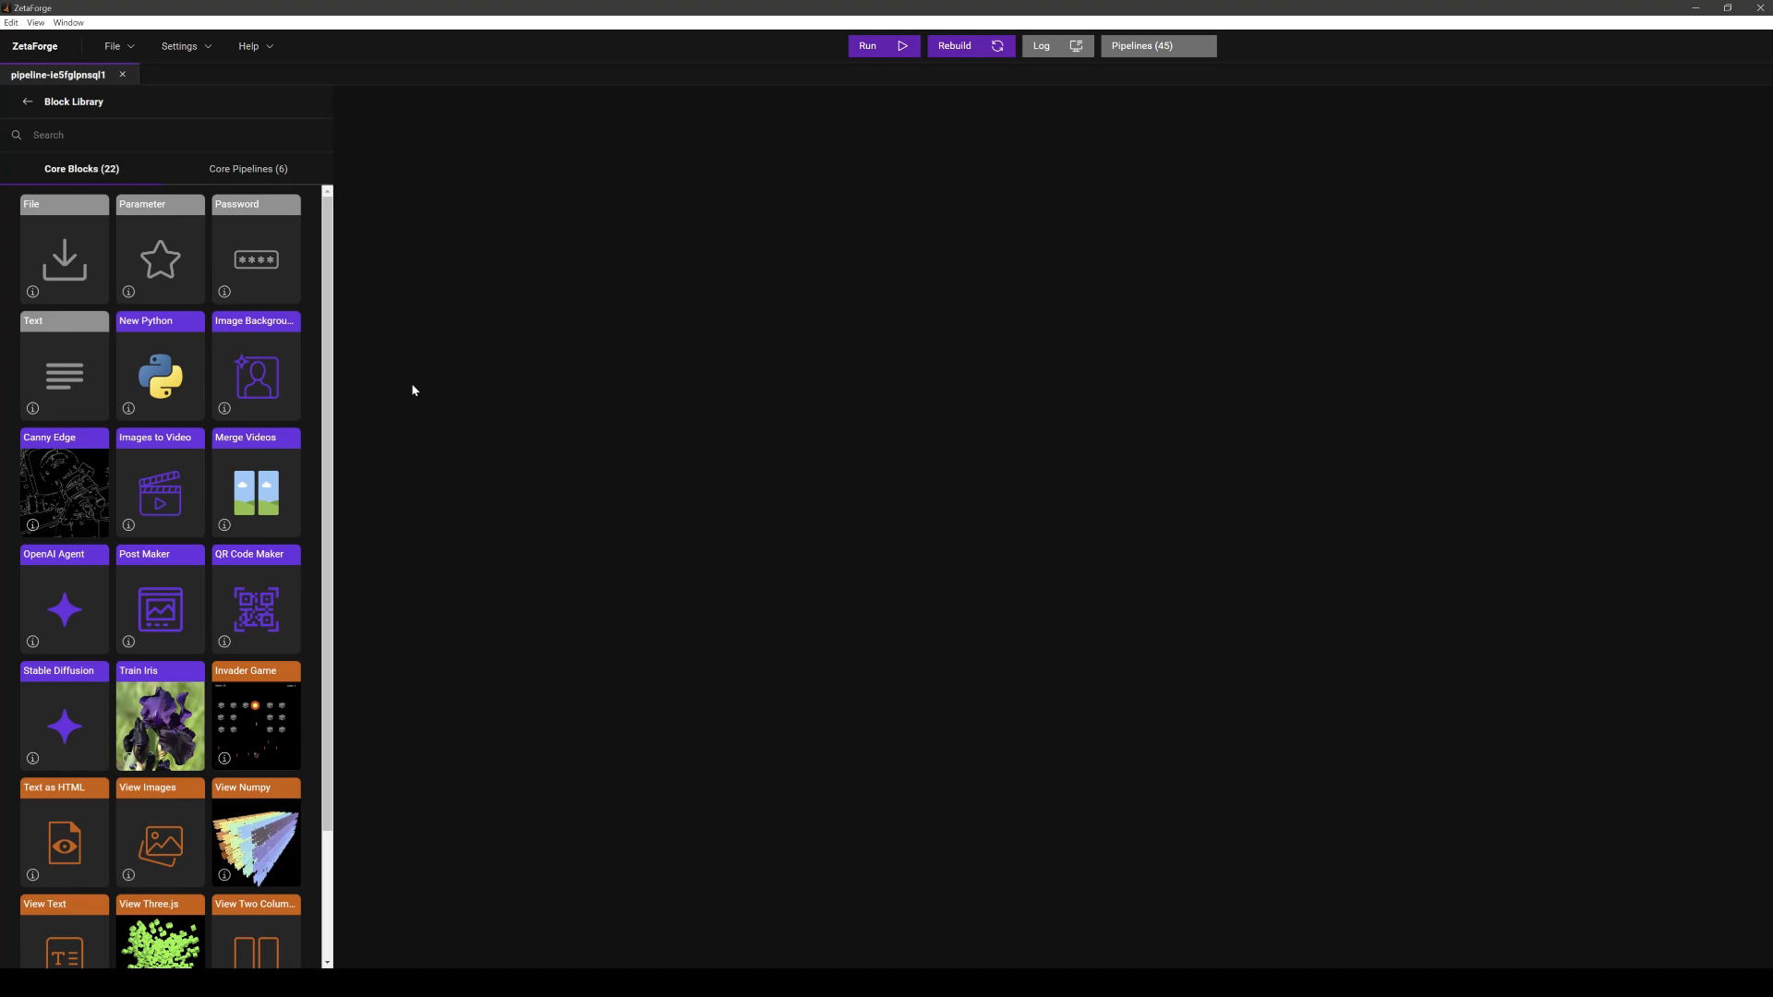
- Add a Canny Edge block from the core block library onto the pipeline canvas
scroll(311, 400, "down", 1)
scroll(309, 566, "down", 2)
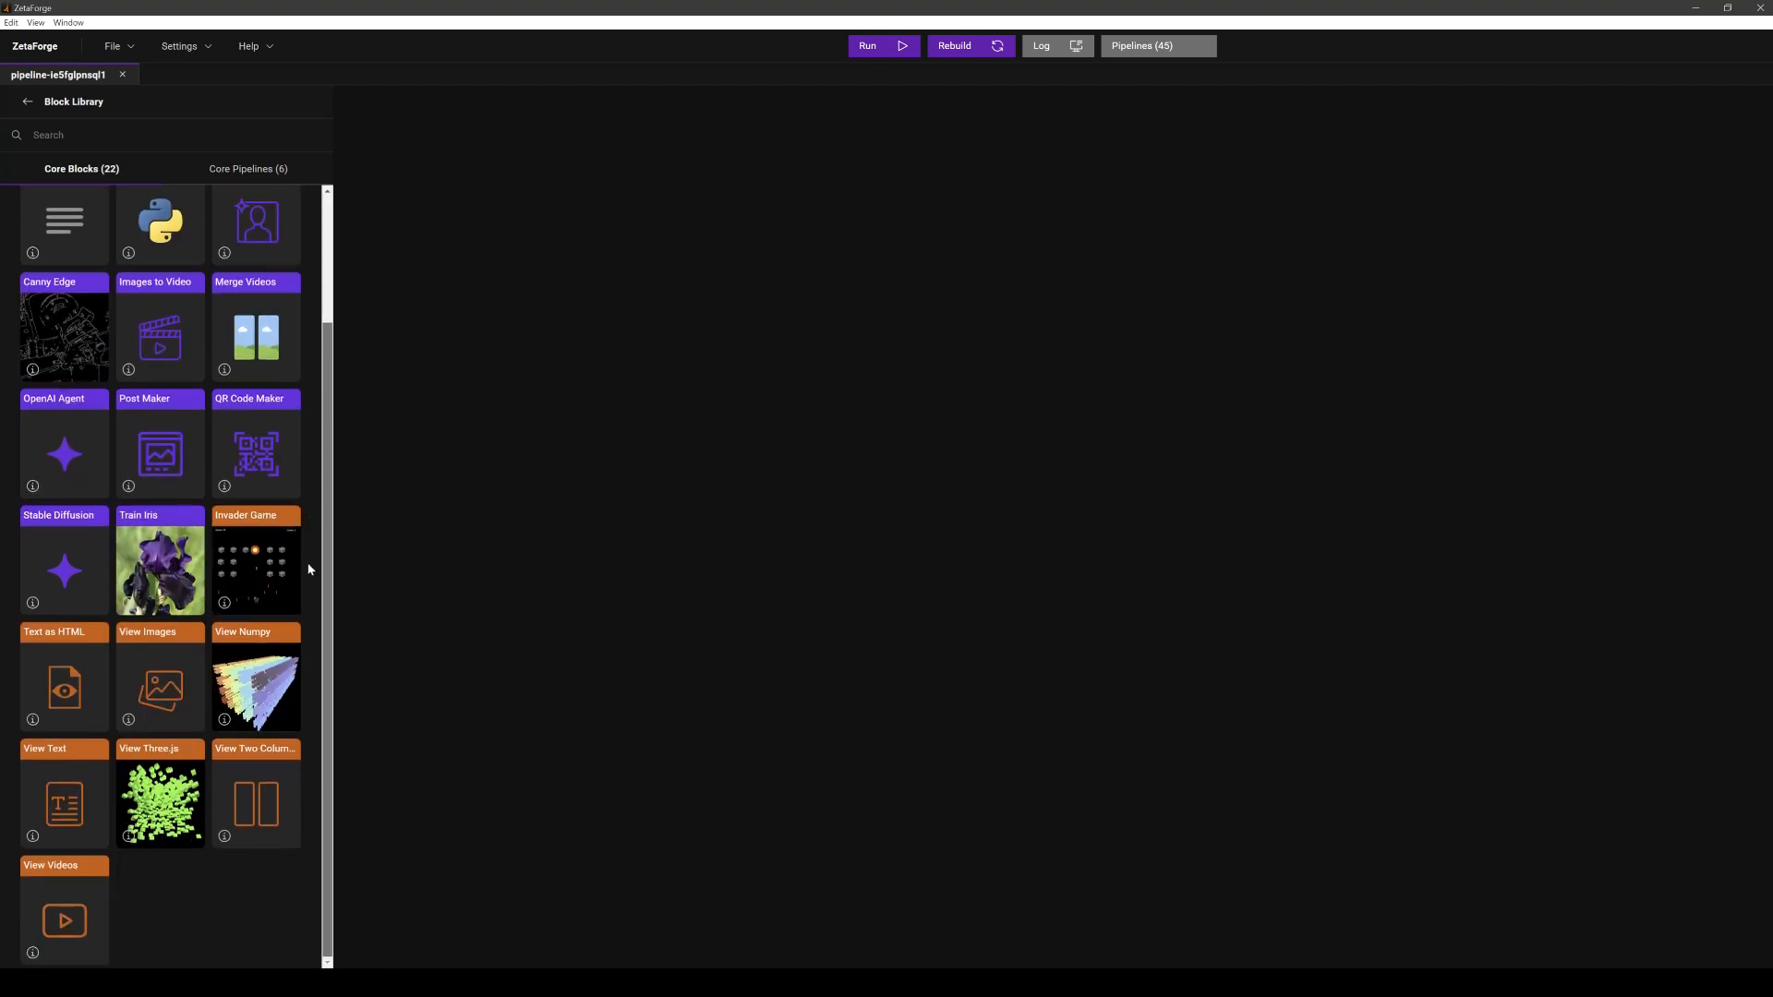
scroll(325, 424, "up", 1)
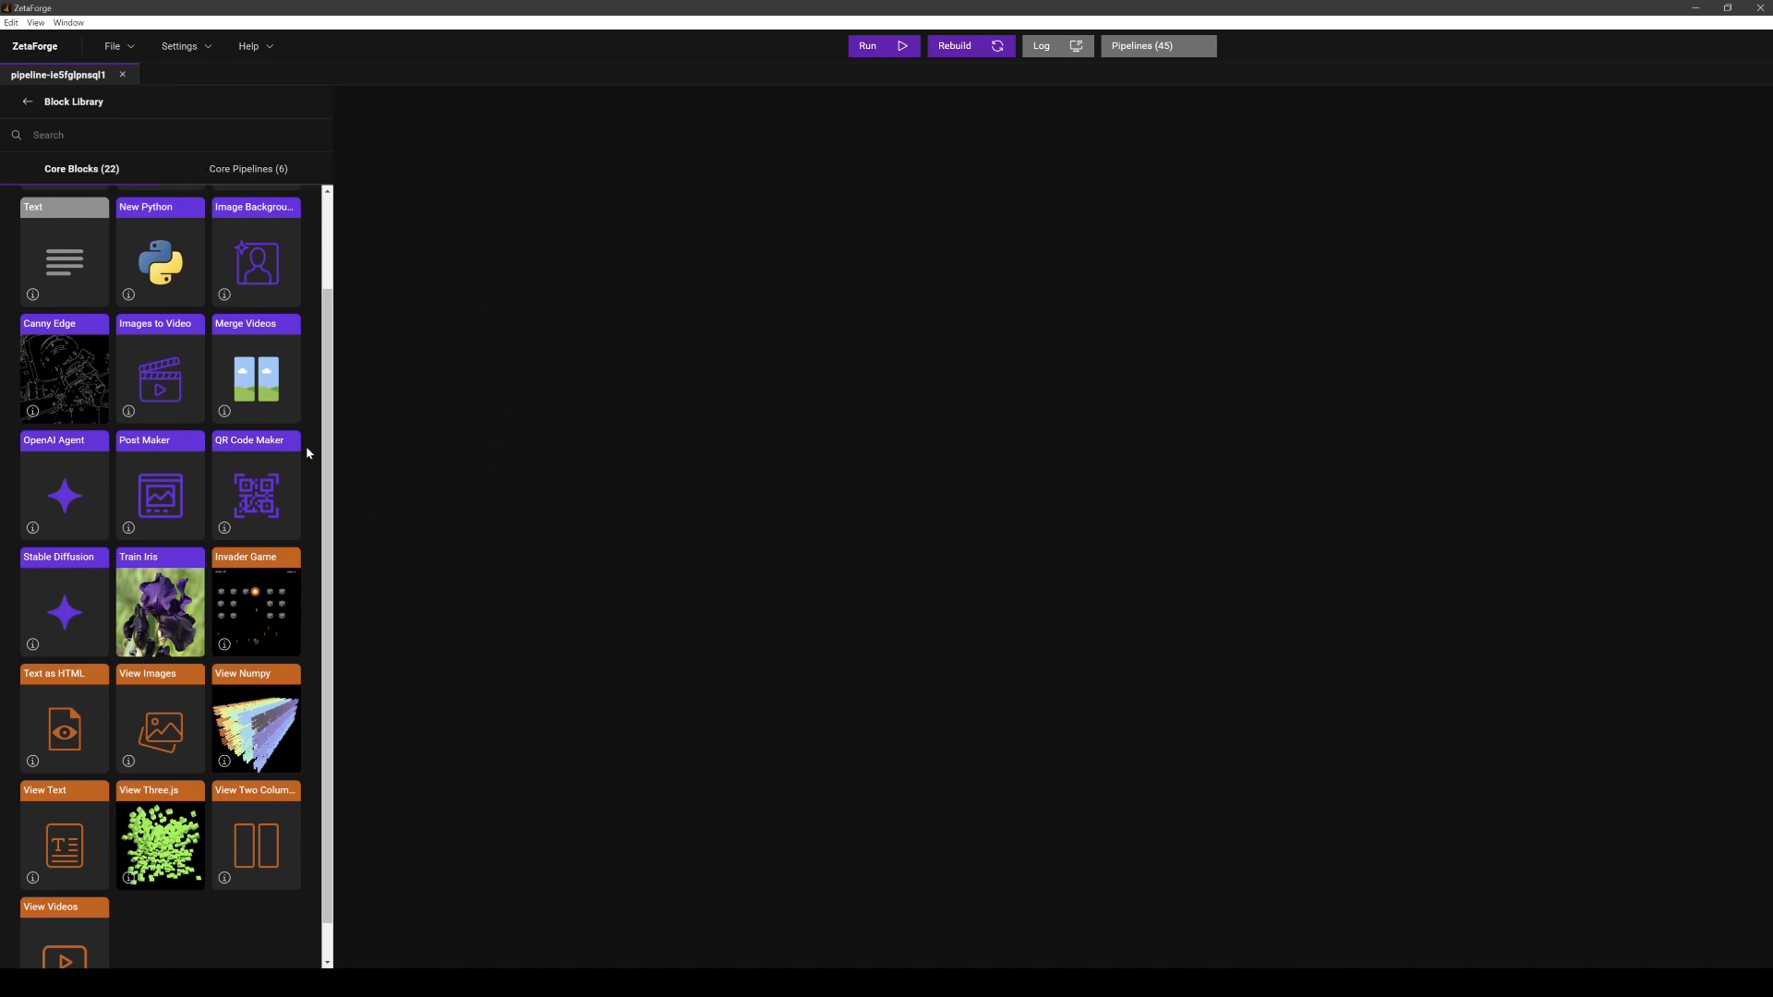
scroll(329, 397, "up", 2)
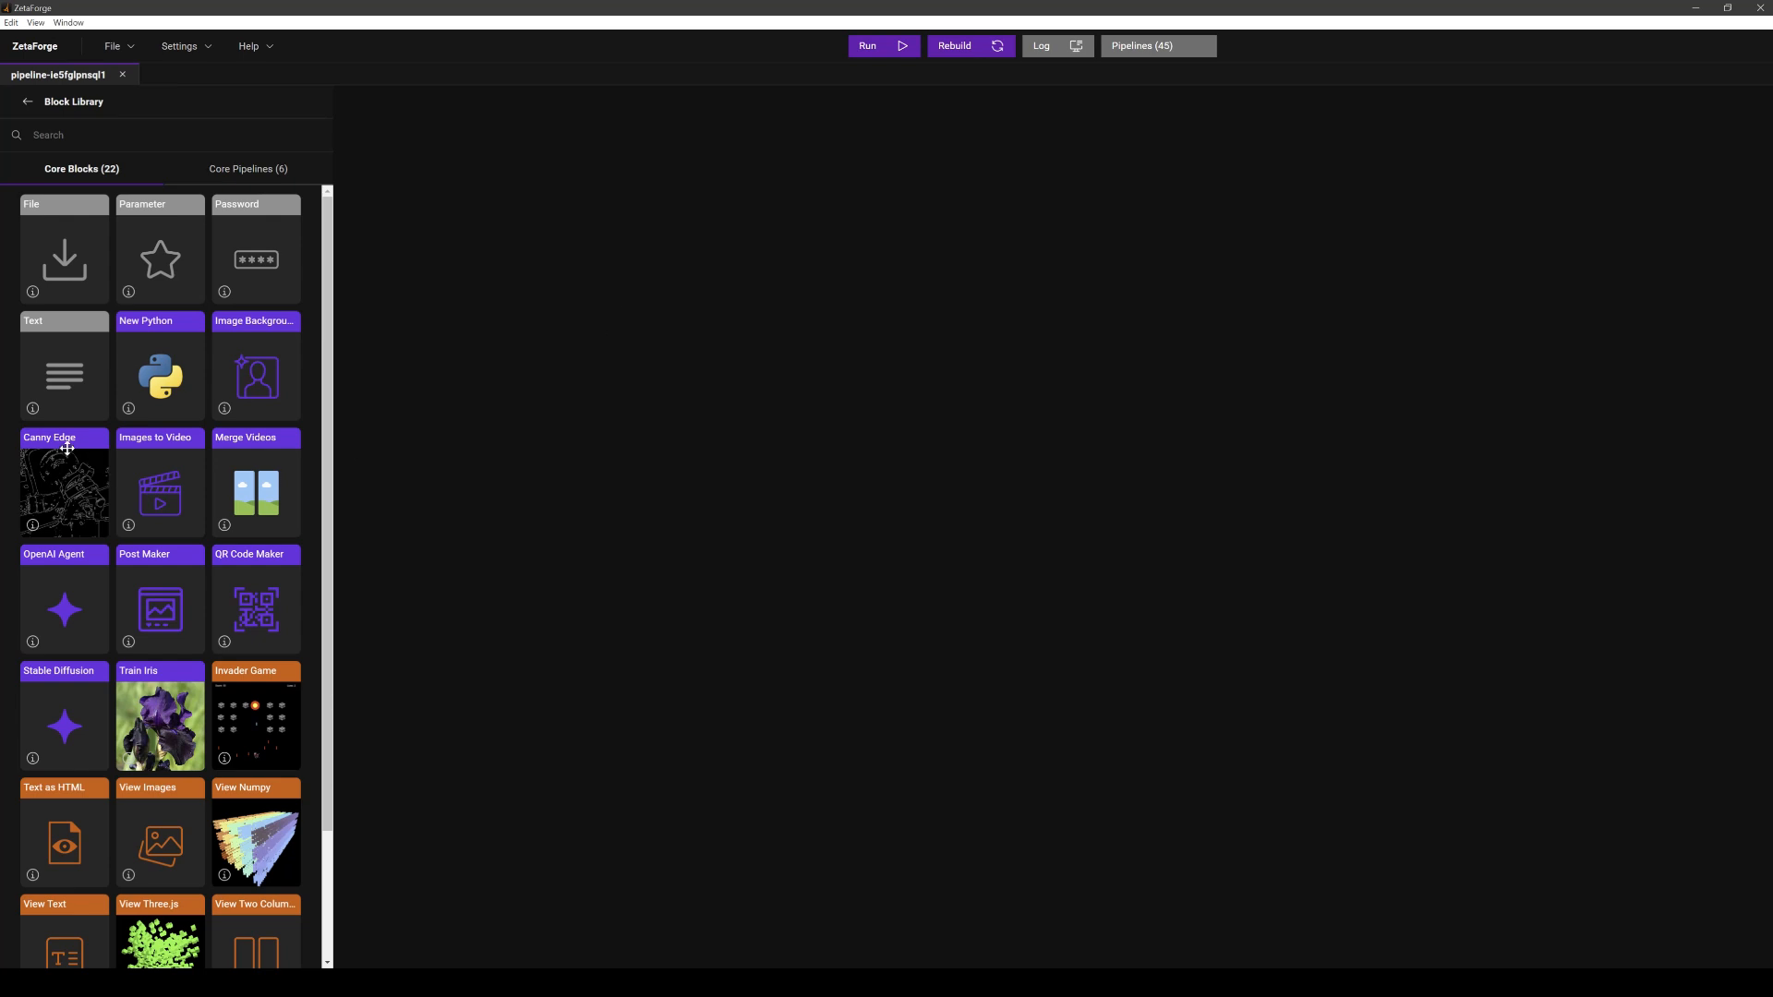
left_click_drag(61, 452, 919, 358)
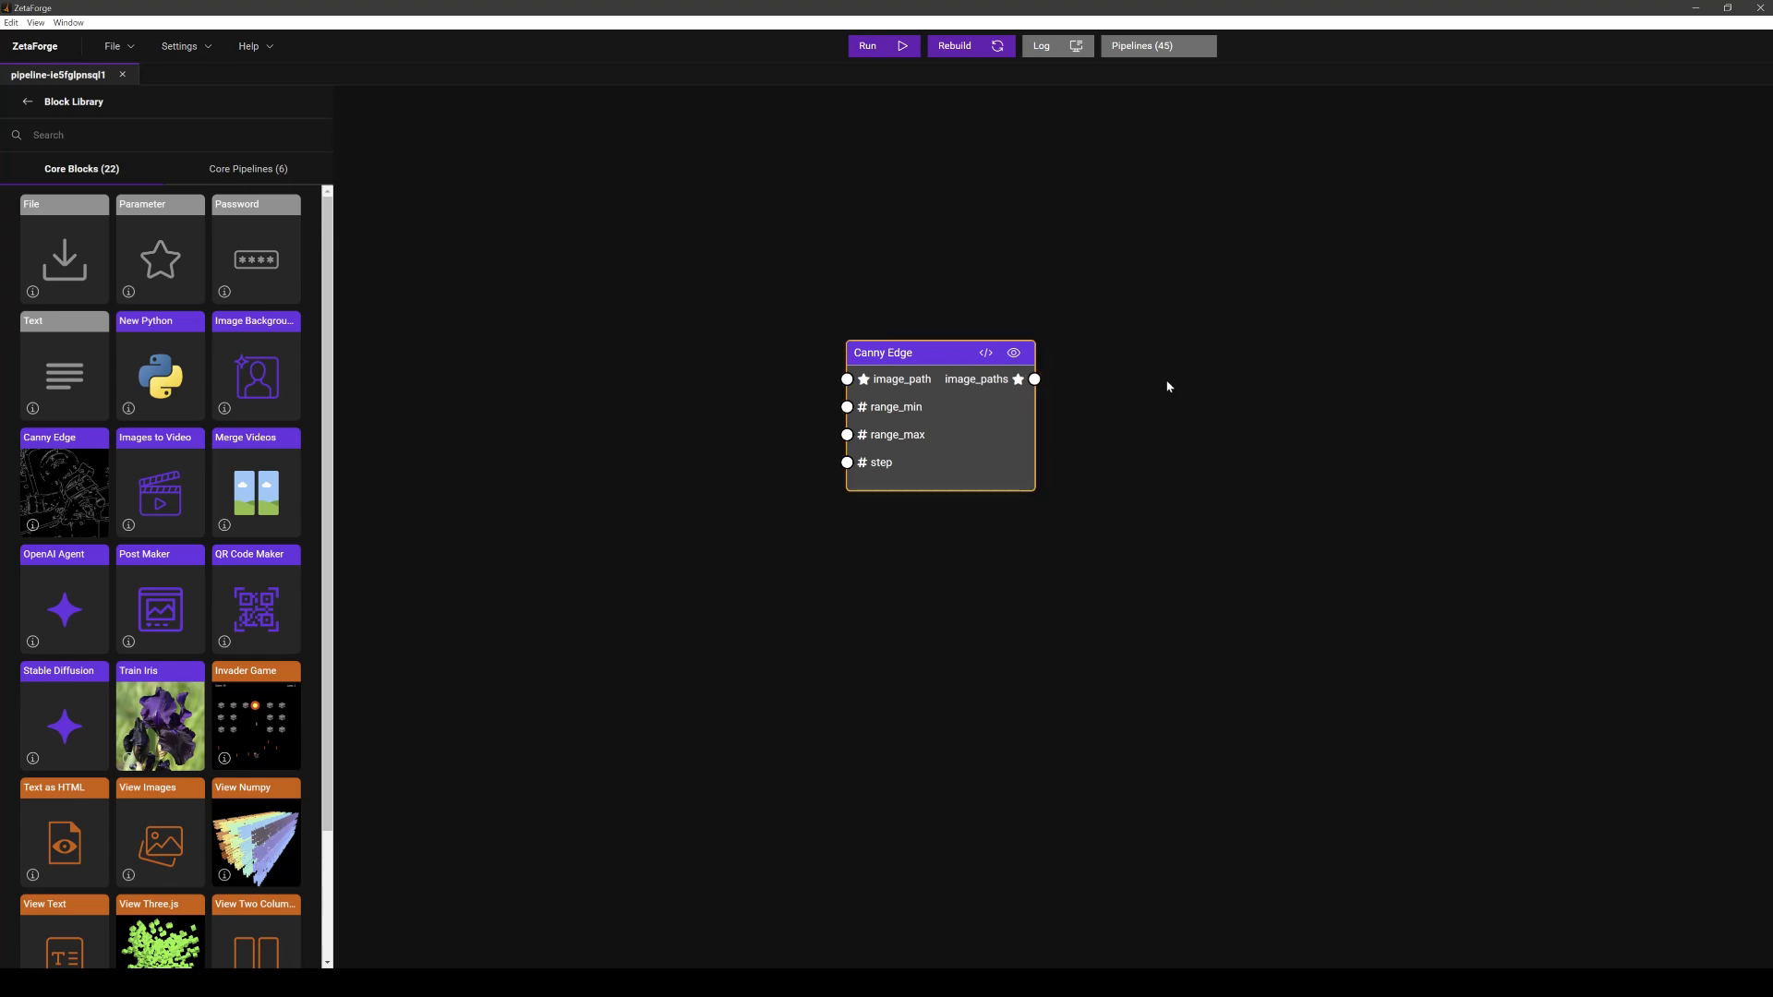
- Open the Canny Edge block's code files and examine its Dockerfile
left_click(985, 352)
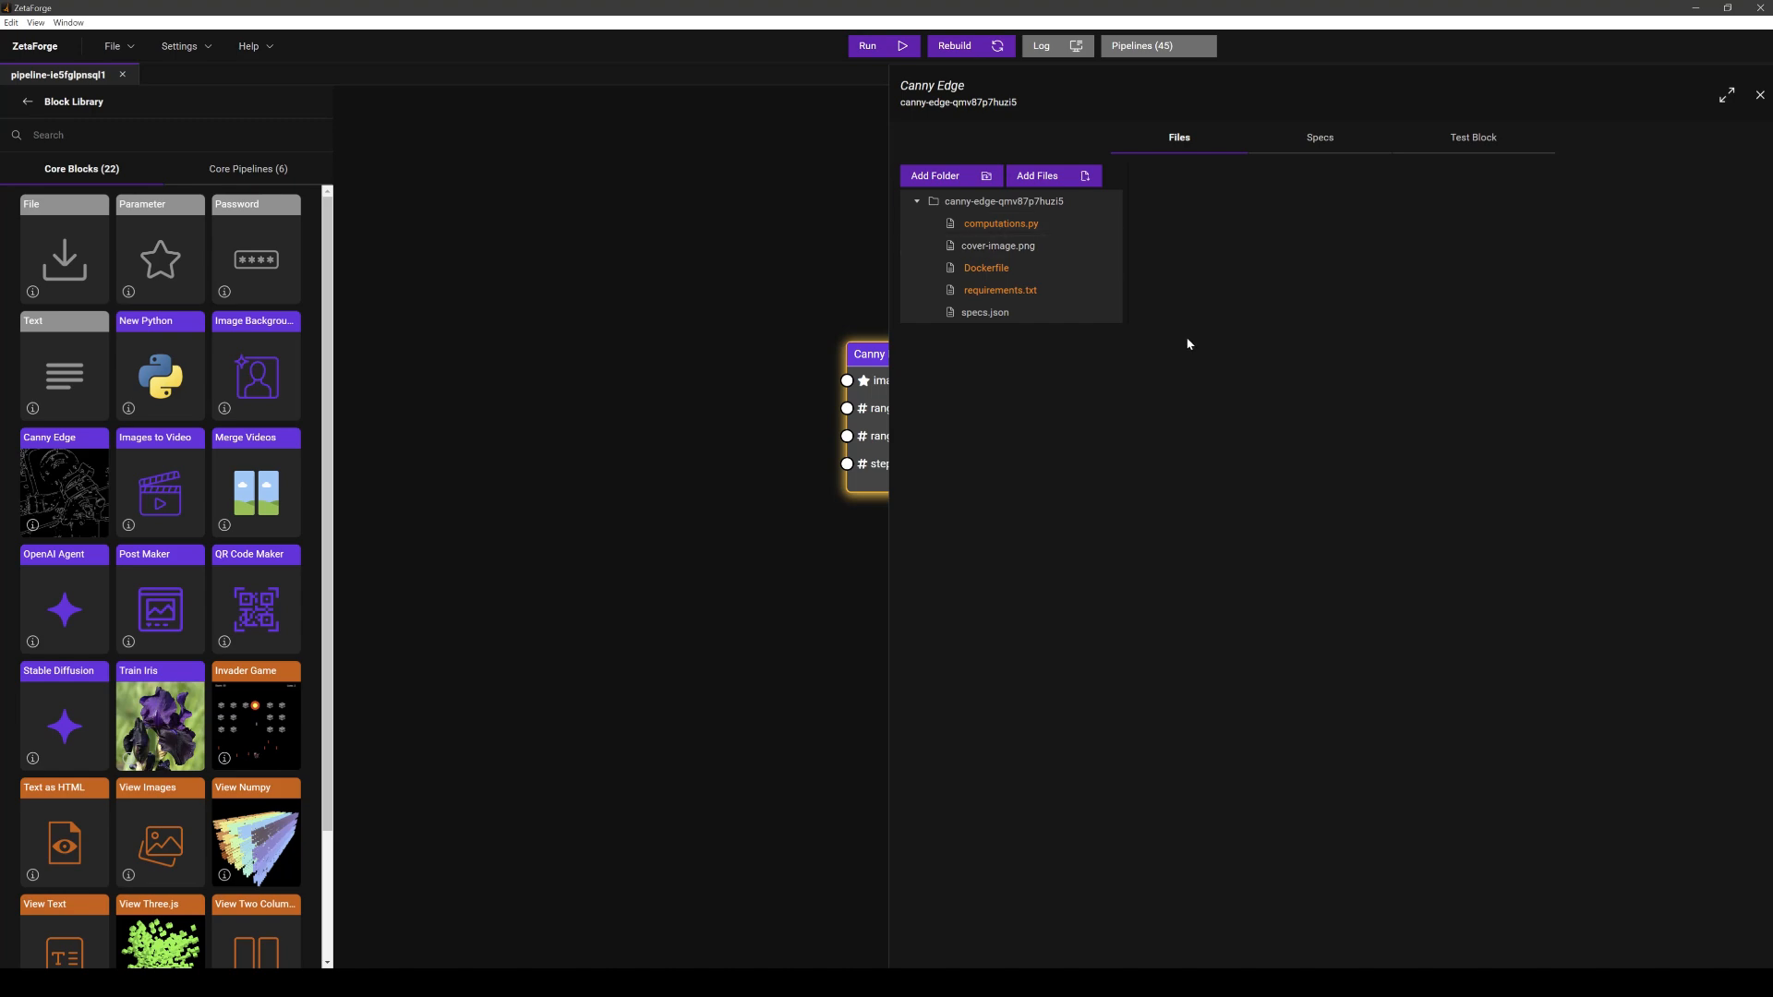
left_click(1011, 276)
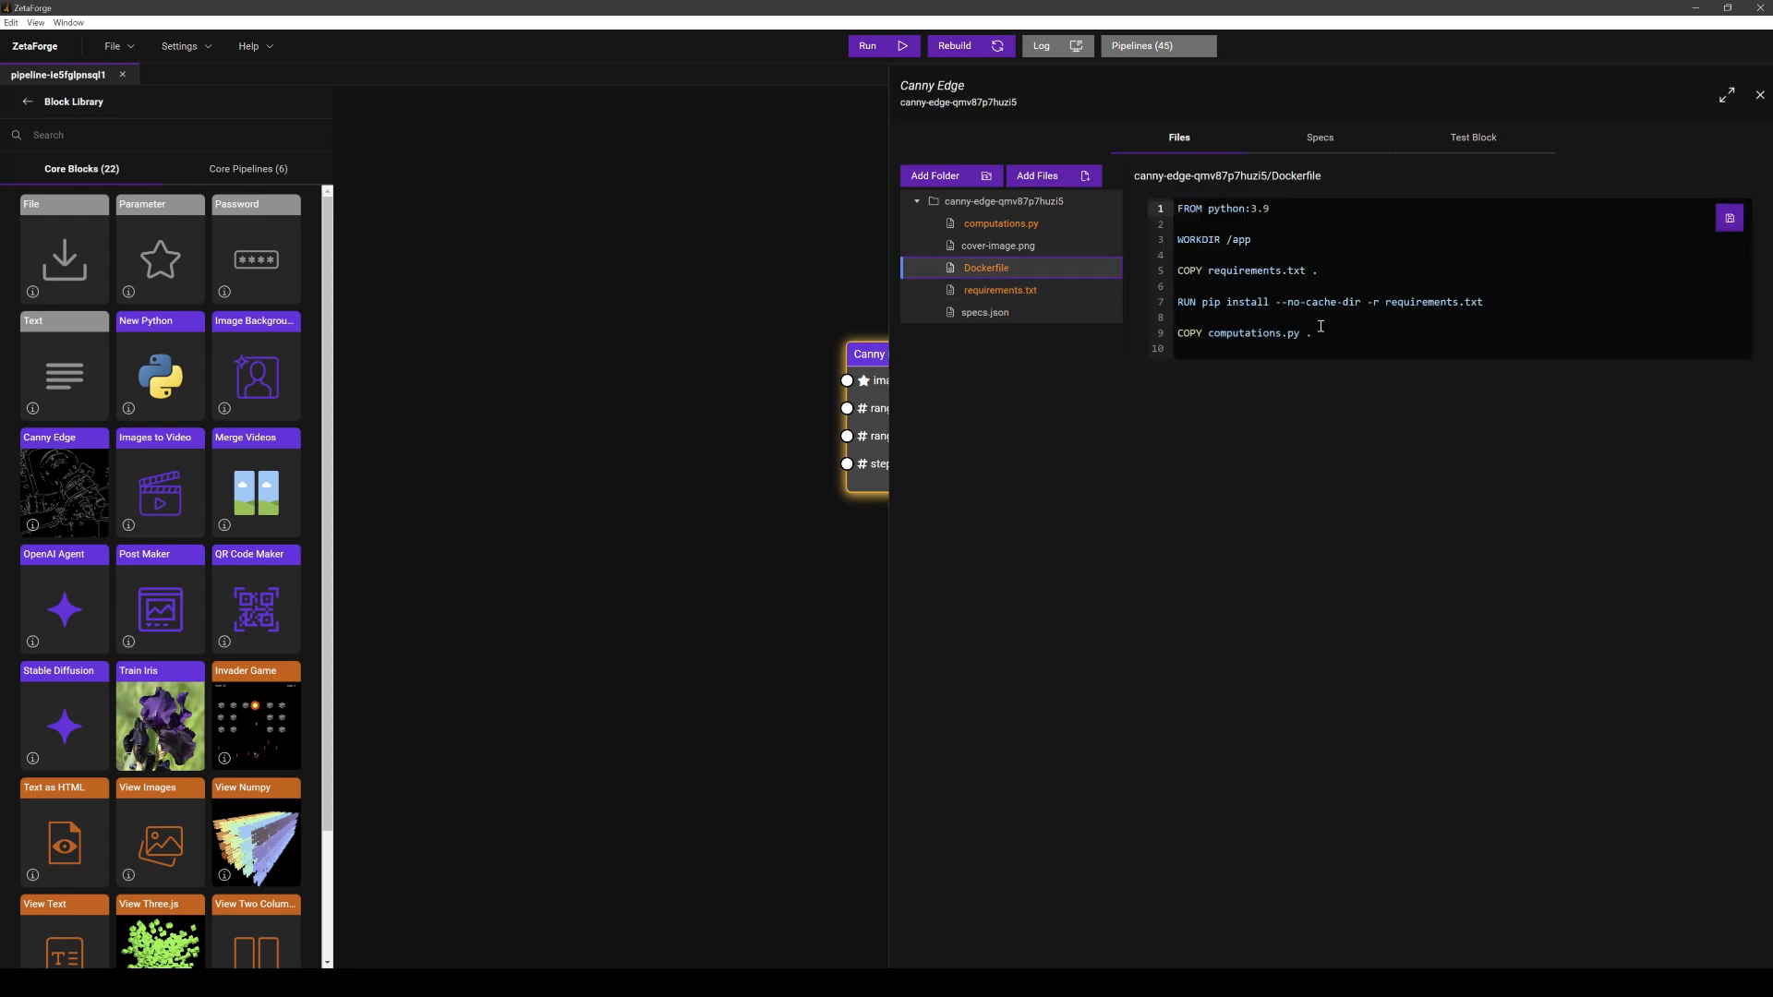
left_click_drag(1321, 332, 1176, 208)
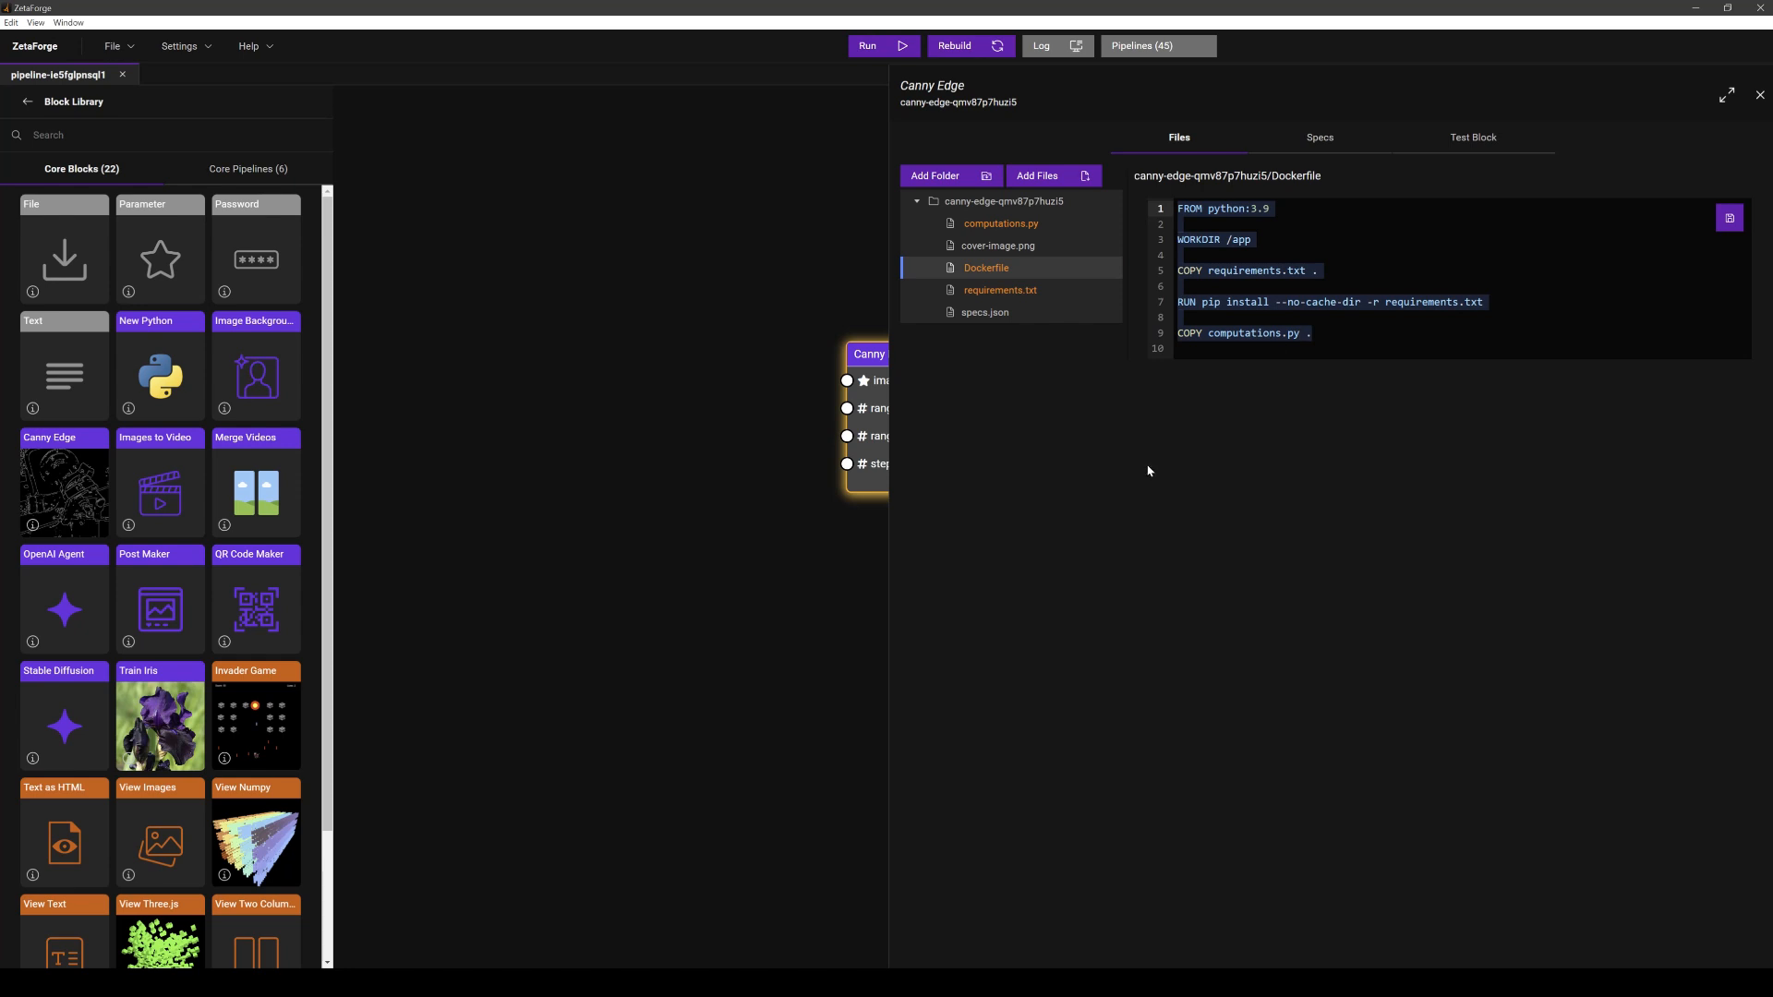
left_click(1273, 212)
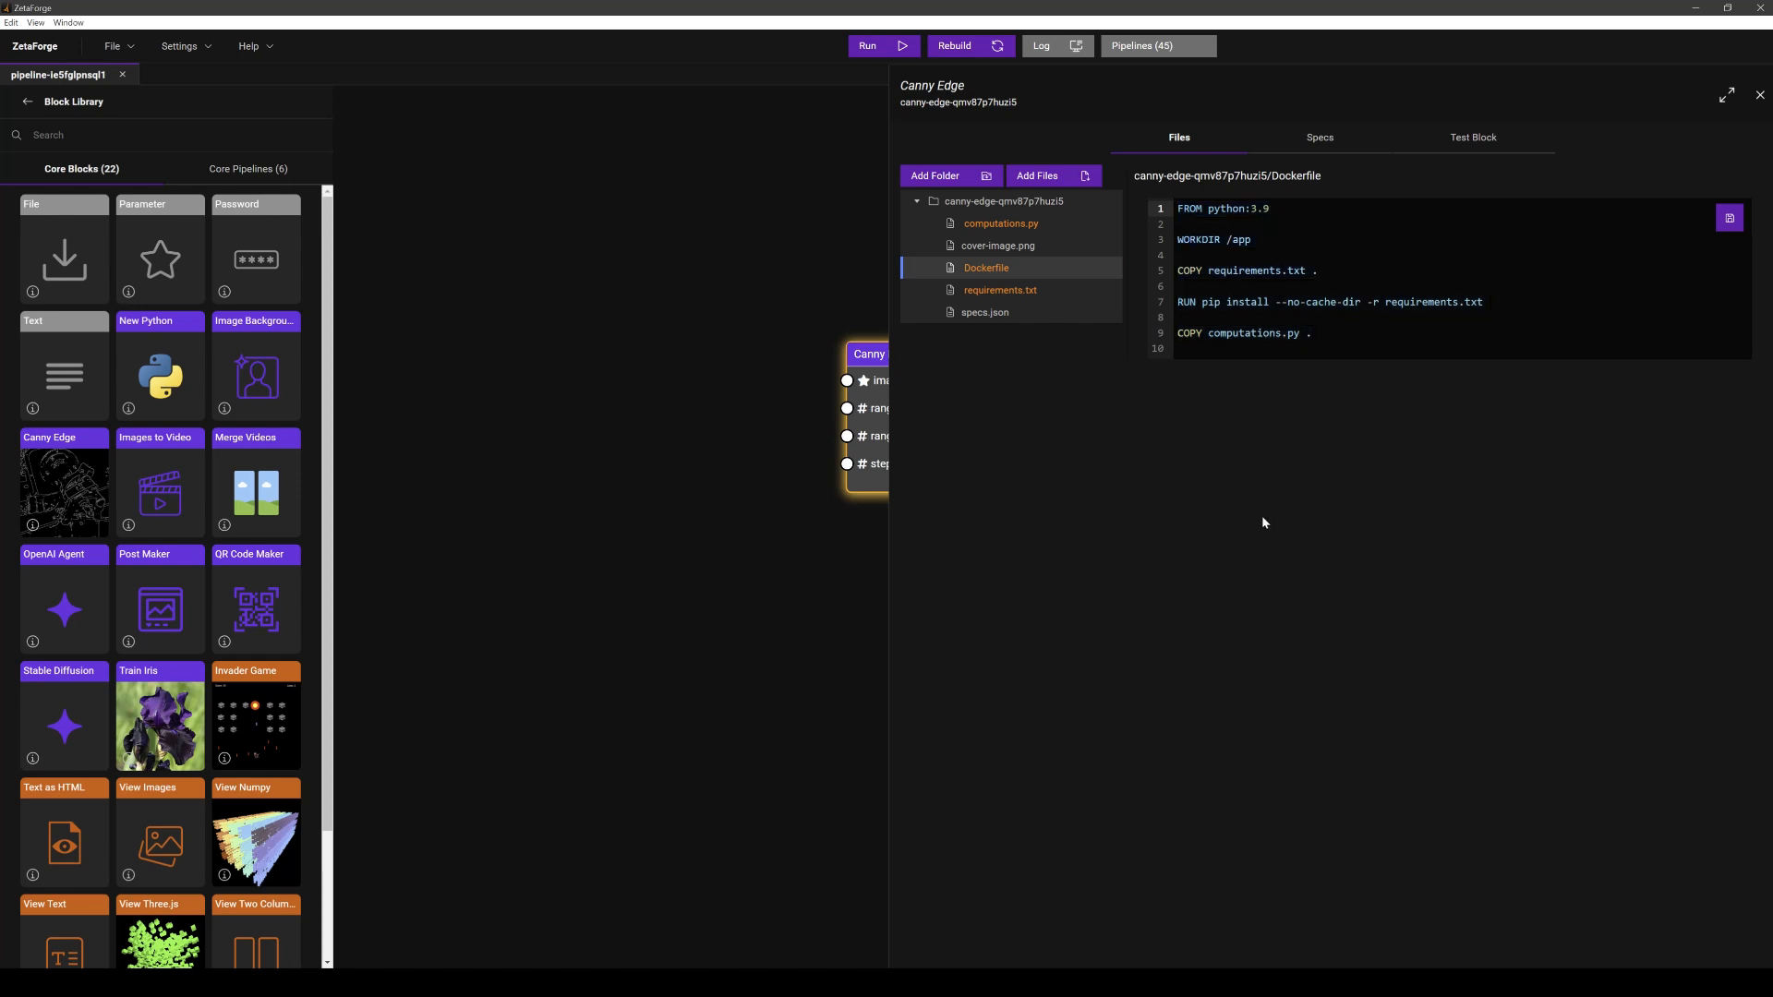
key("ctrl+End")
- Examine the block's requirements.txt file and its package versions
left_click(1029, 290)
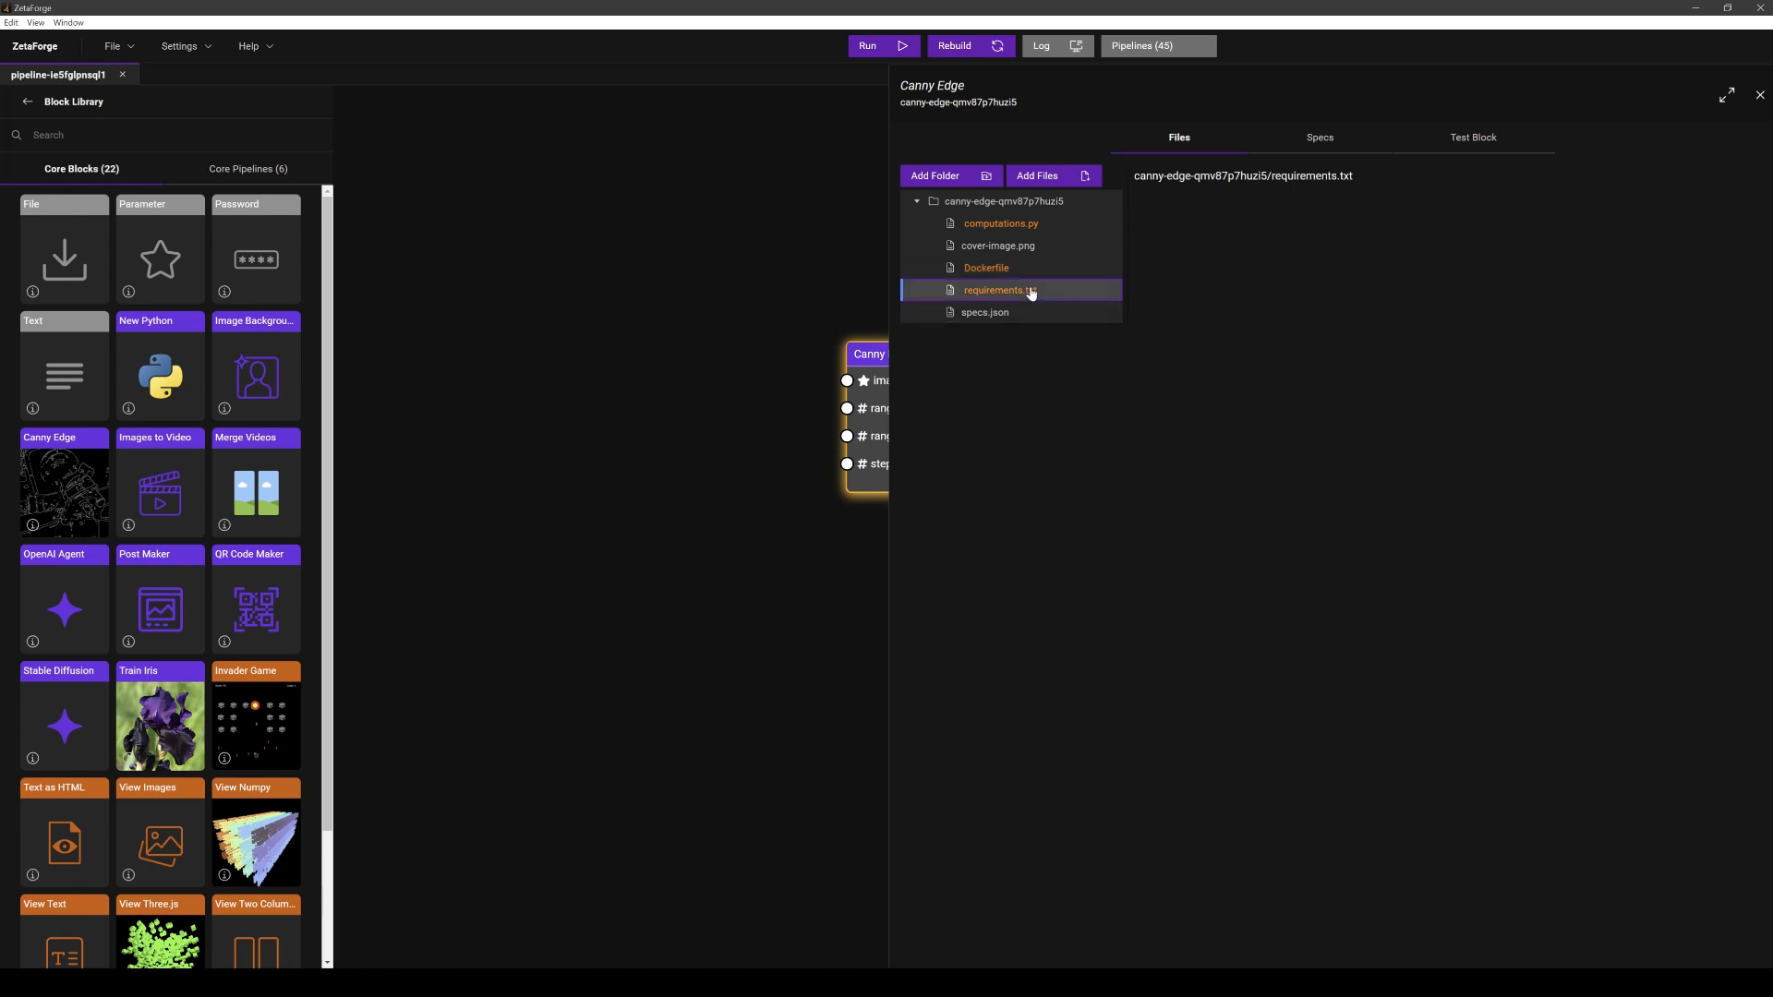
left_click_drag(1280, 240, 1175, 212)
left_click(1285, 214)
left_click(1235, 239)
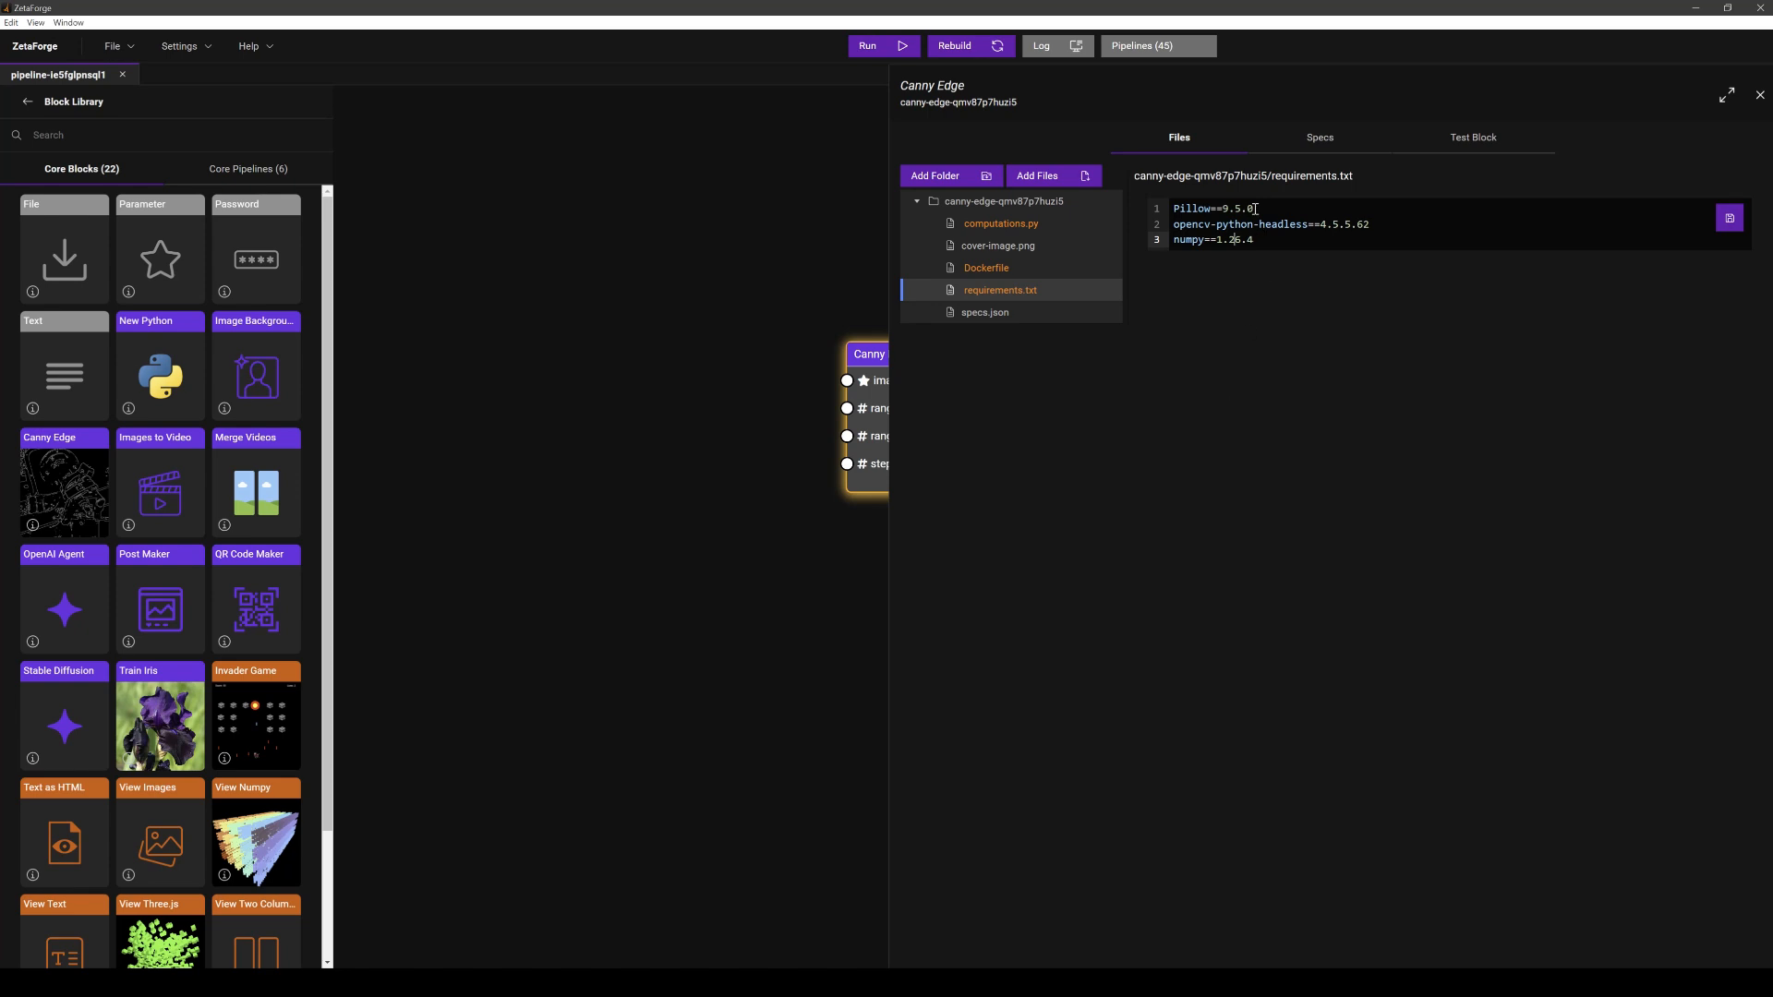
left_click_drag(1258, 210, 1166, 211)
left_click(1245, 375)
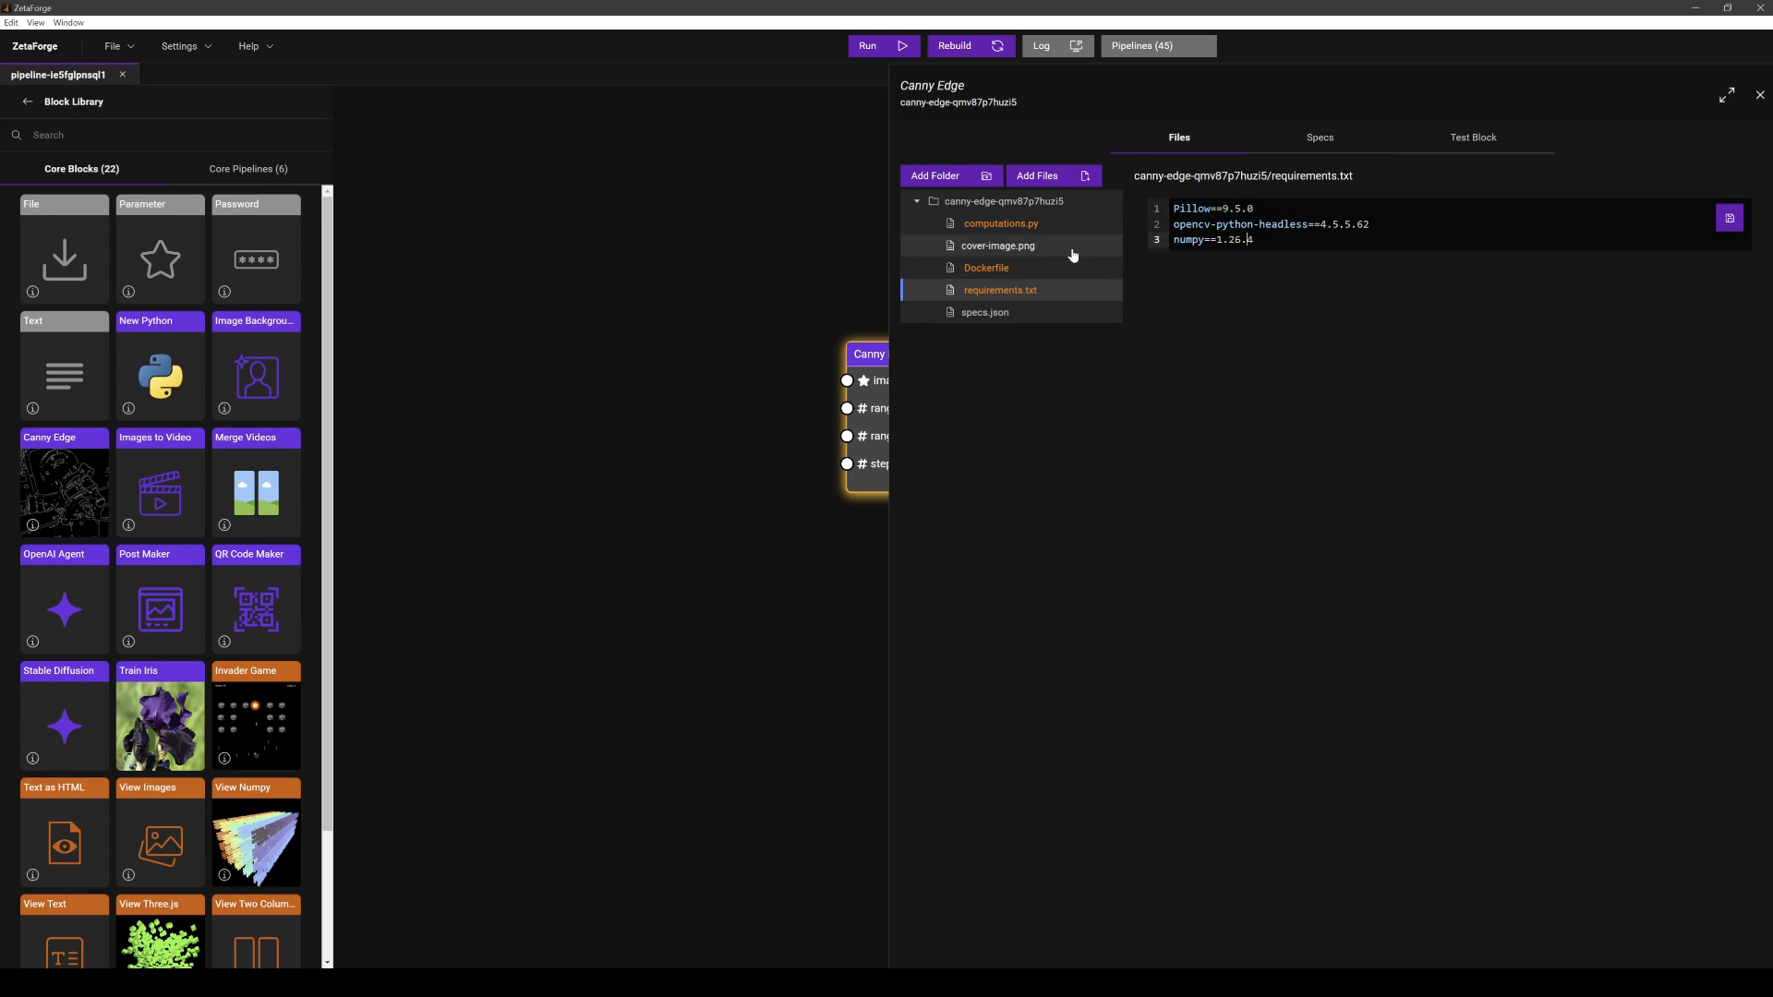
- Examine computations.py, highlighting the compute function's parameters and the returned image_paths key
left_click(1006, 226)
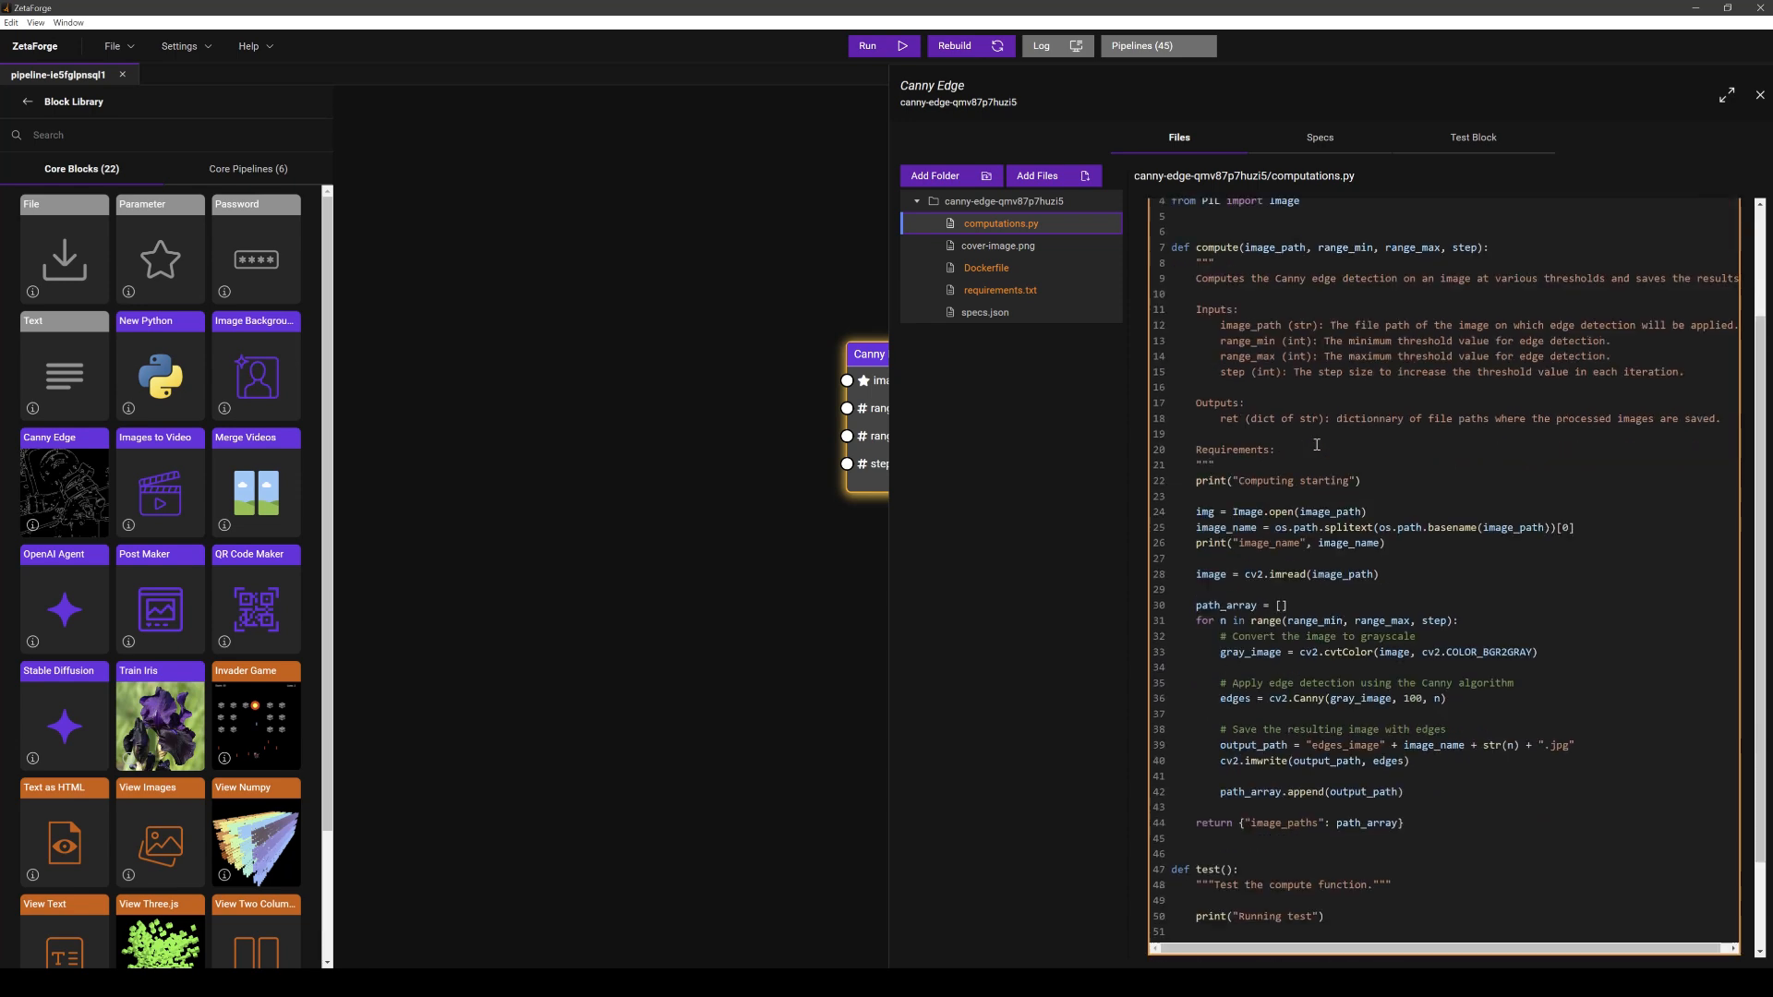
scroll(1339, 415, "down", 1)
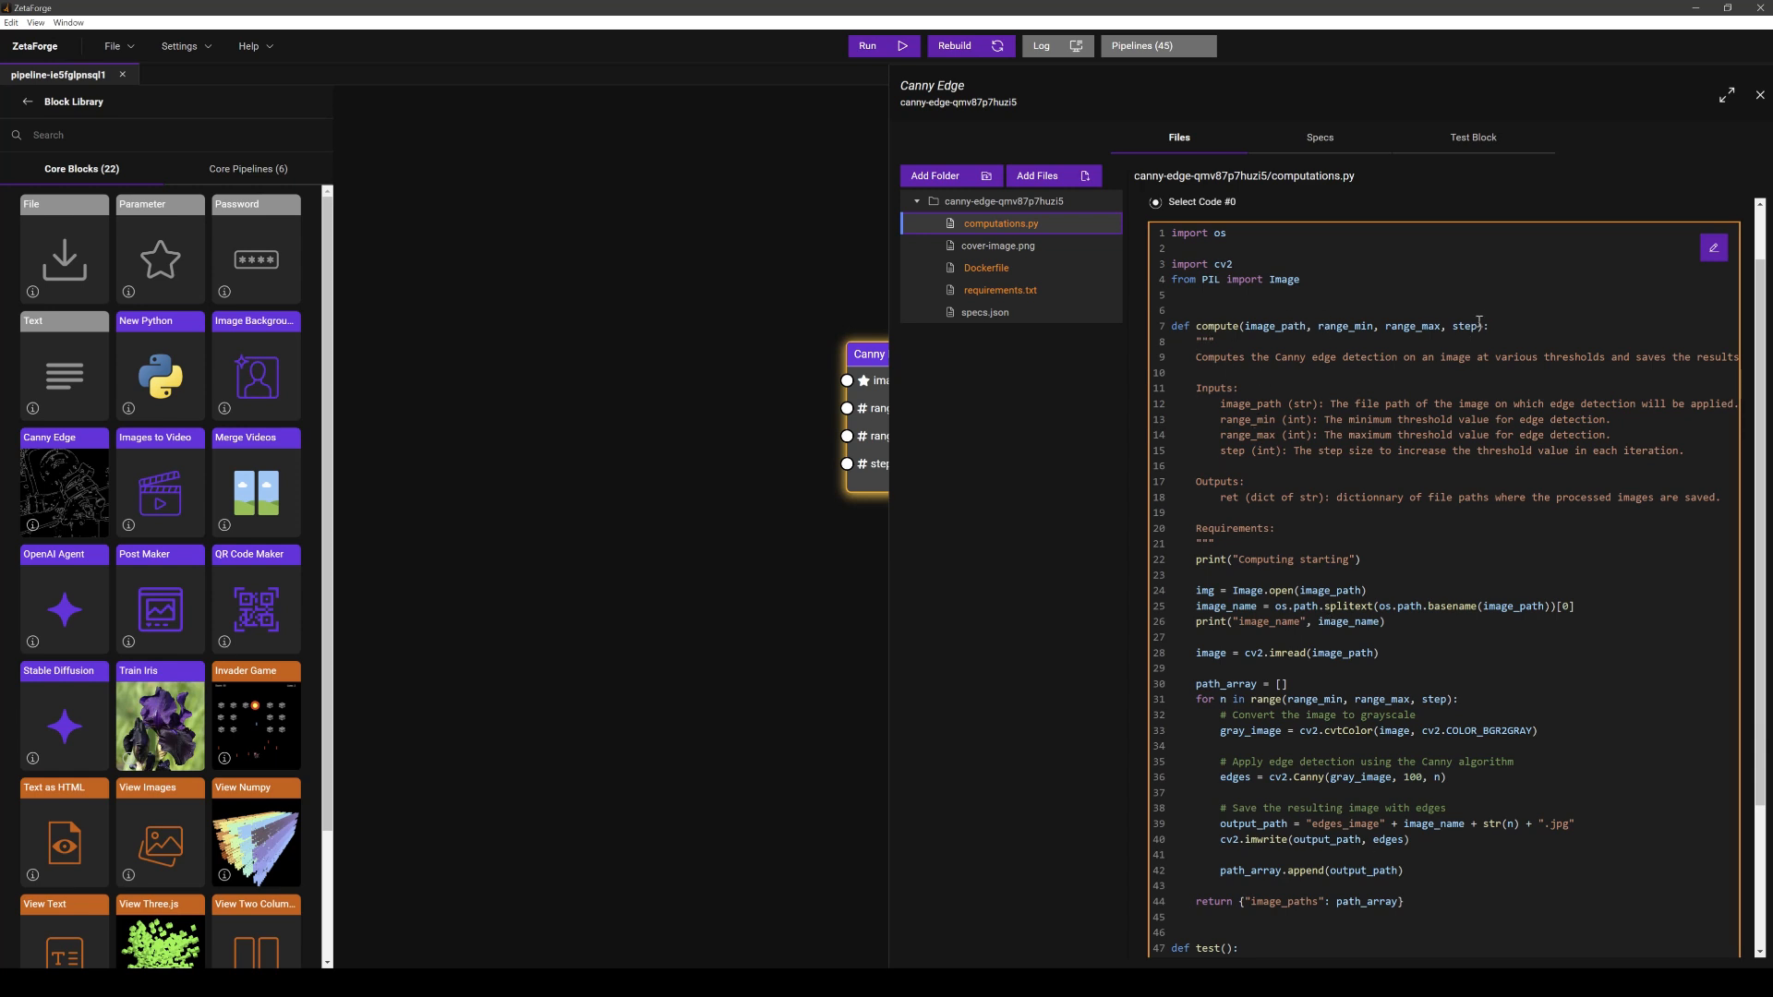
left_click_drag(1485, 328, 1247, 329)
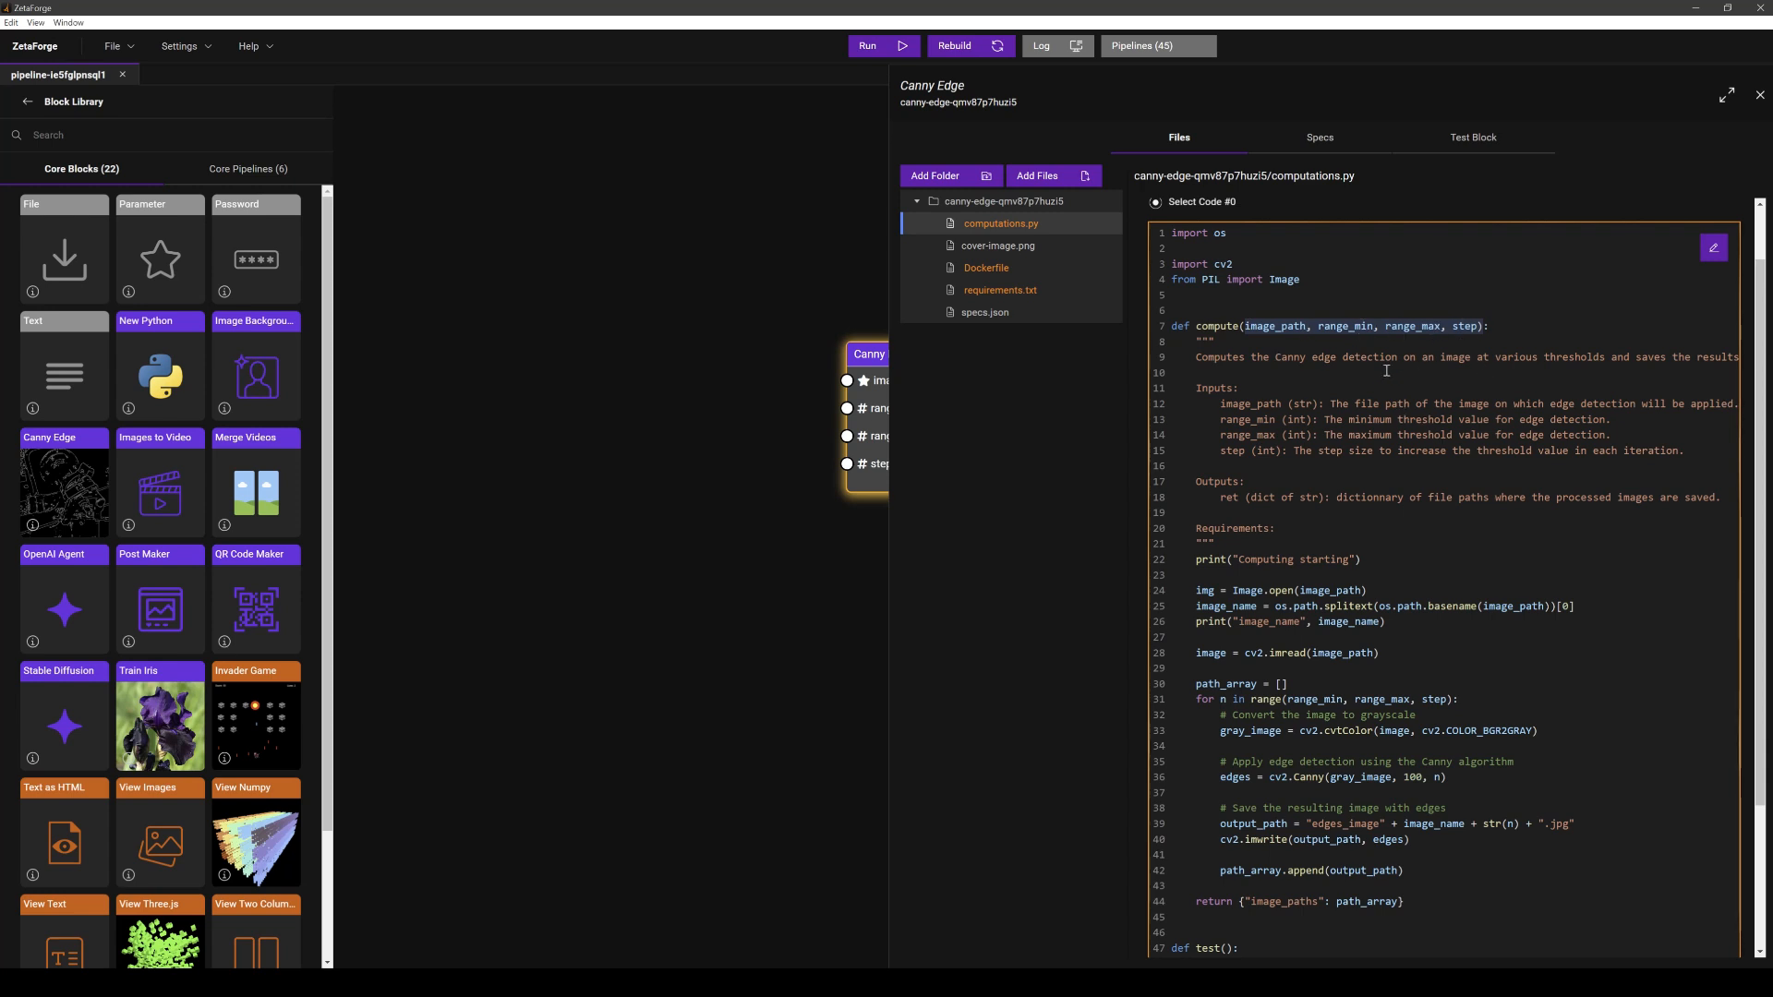
scroll(1448, 490, "down", 3)
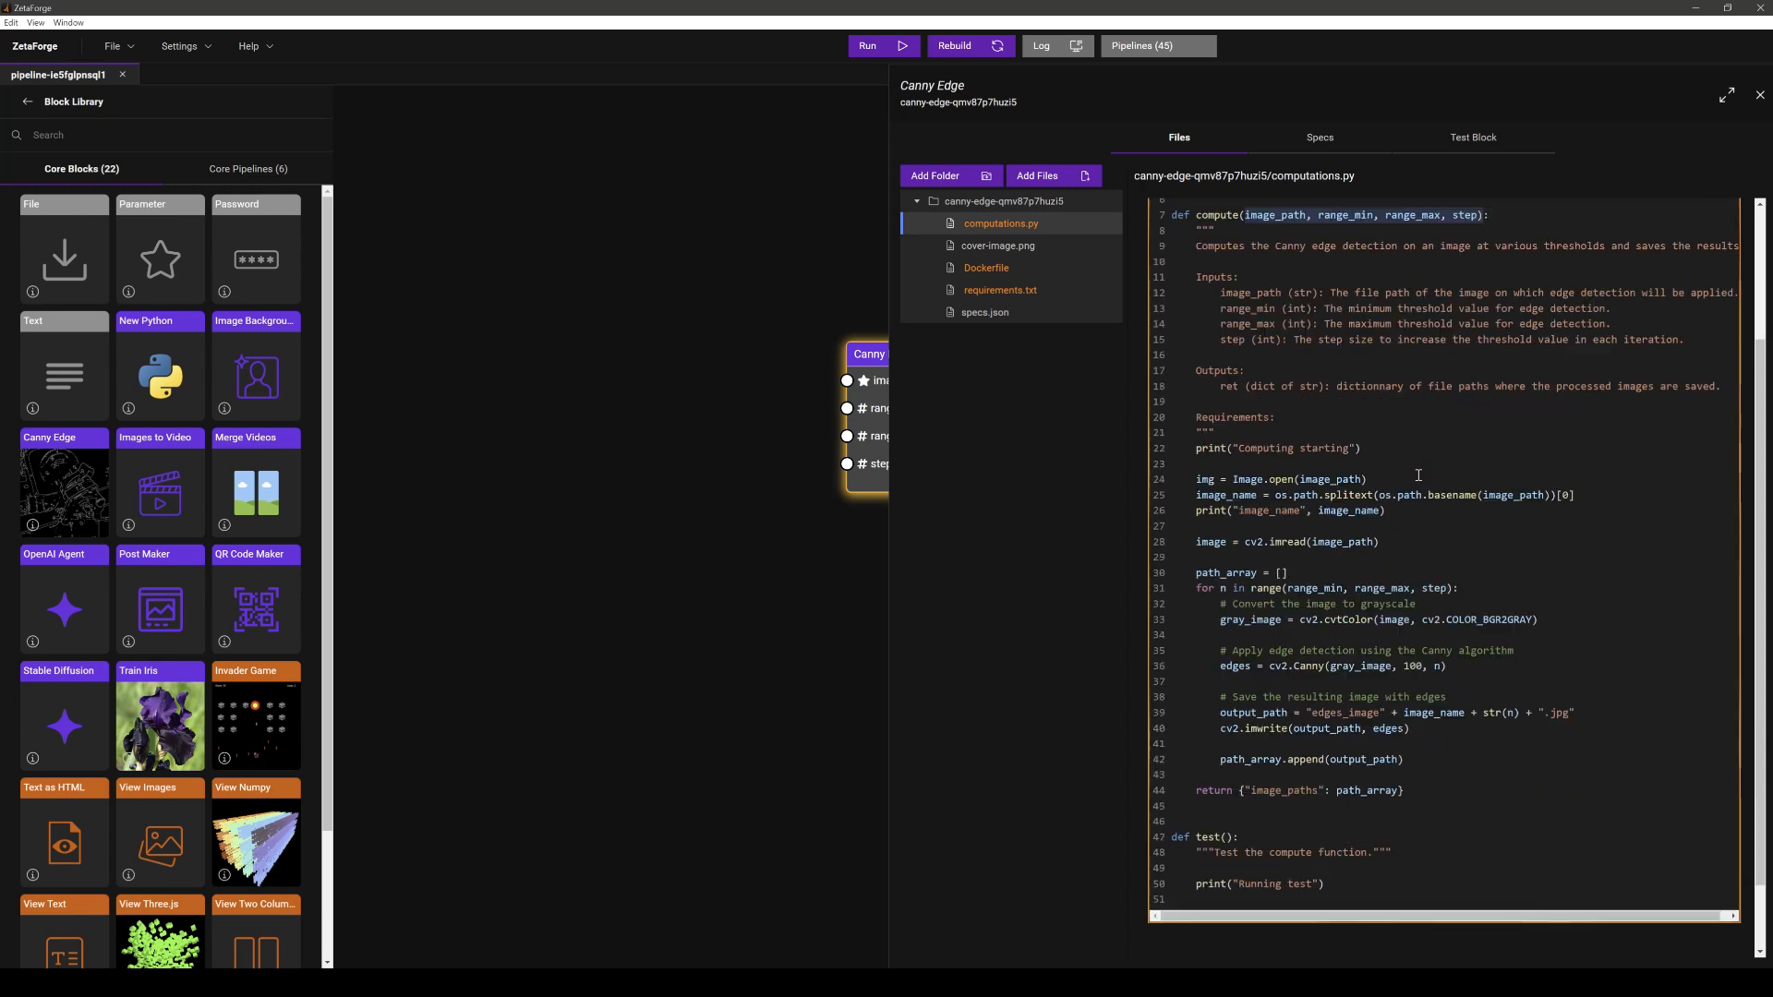
left_click_drag(1399, 709, 1319, 706)
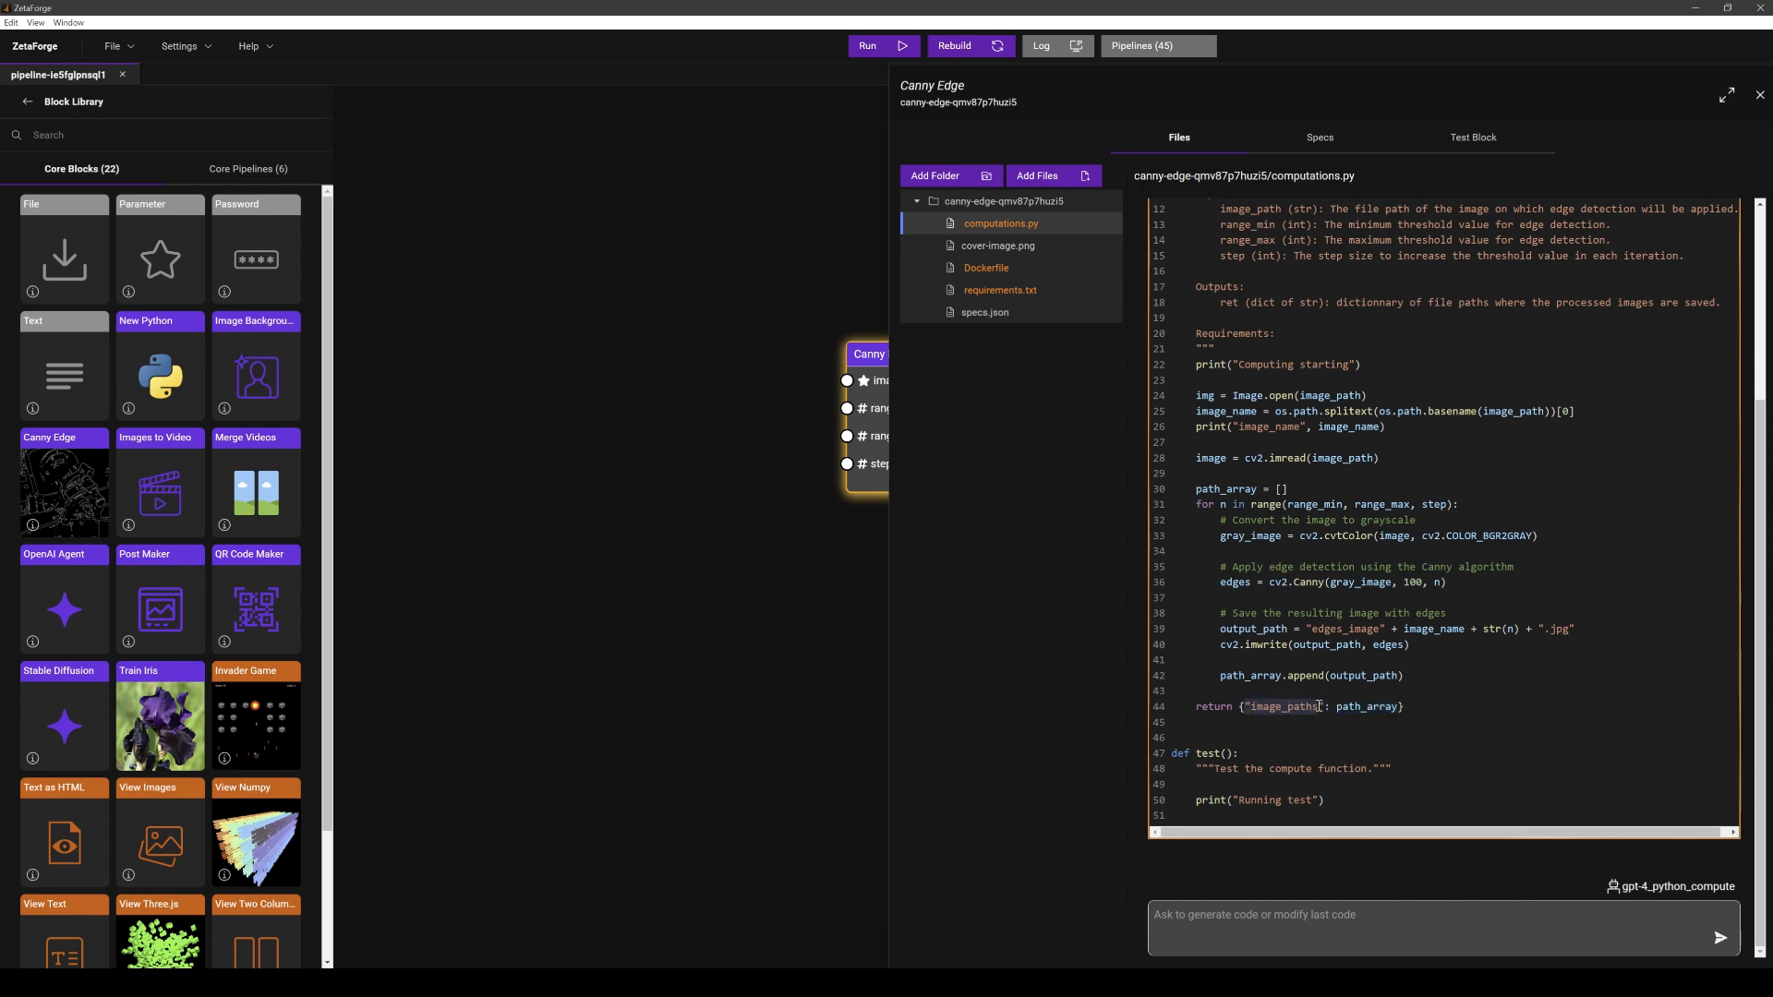
scroll(1441, 623, "up", 2)
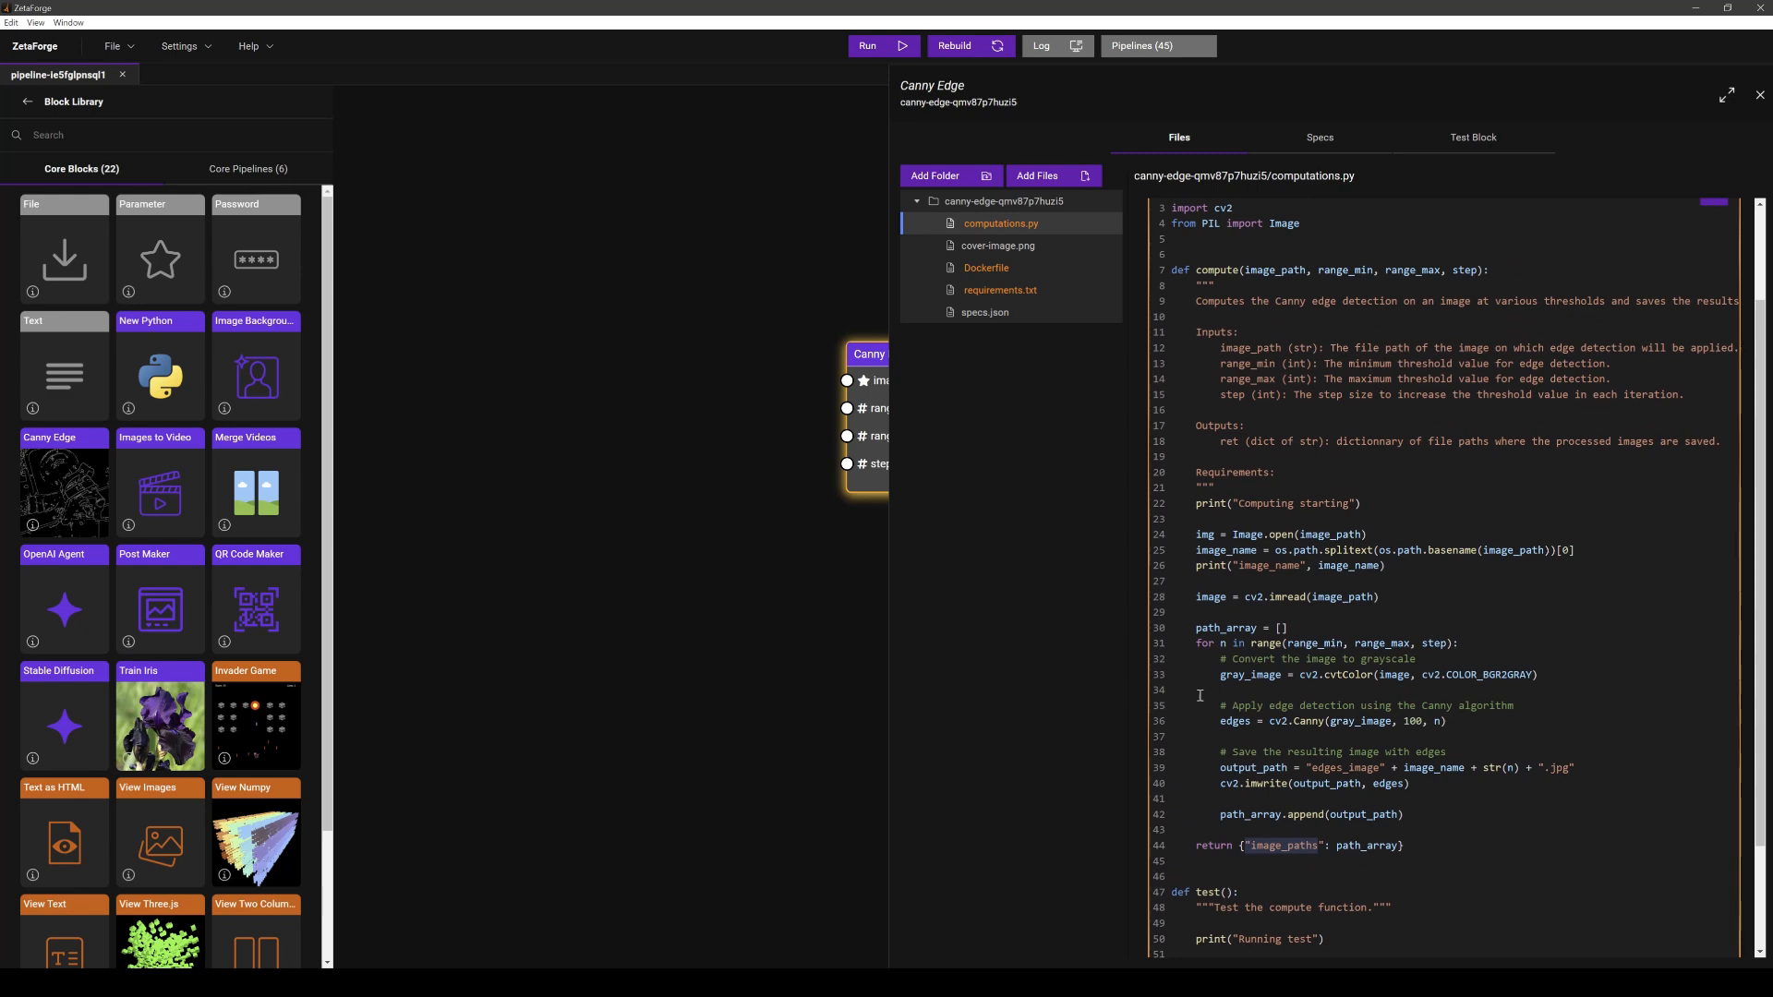
scroll(1302, 426, "up", 2)
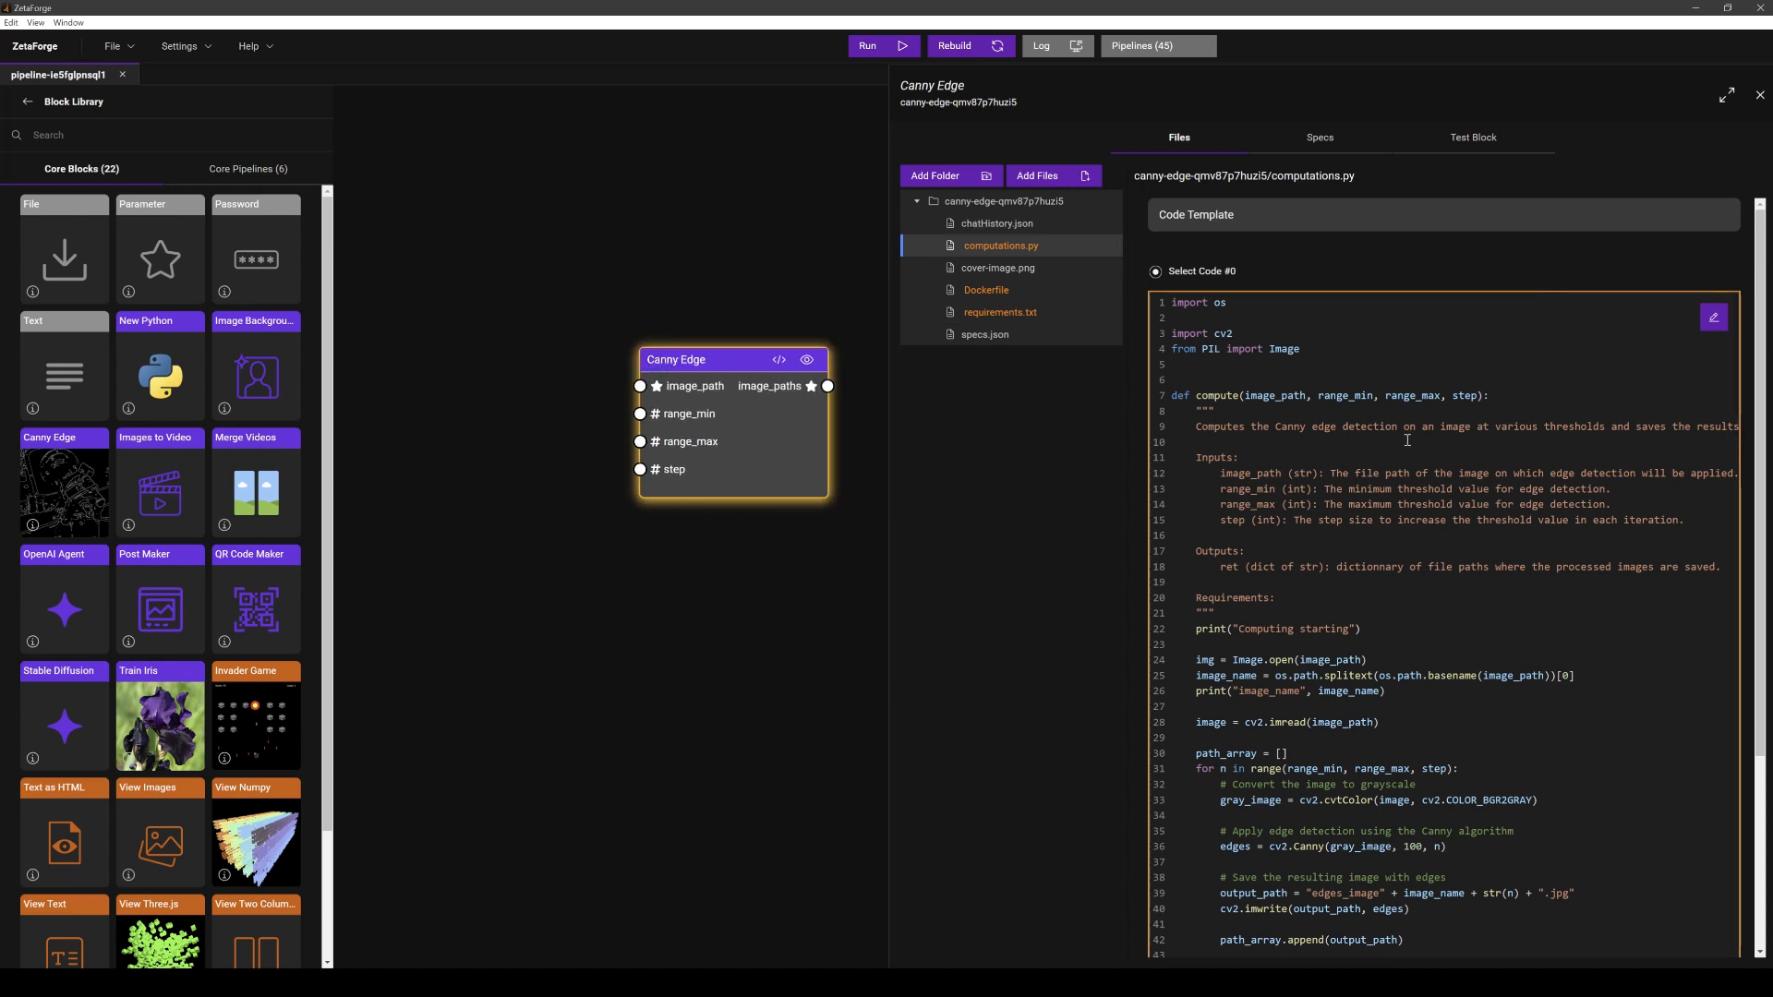
scroll(1408, 440, "down", 3)
scroll(1403, 443, "up", 3)
scroll(1394, 447, "down", 5)
scroll(1392, 446, "up", 4)
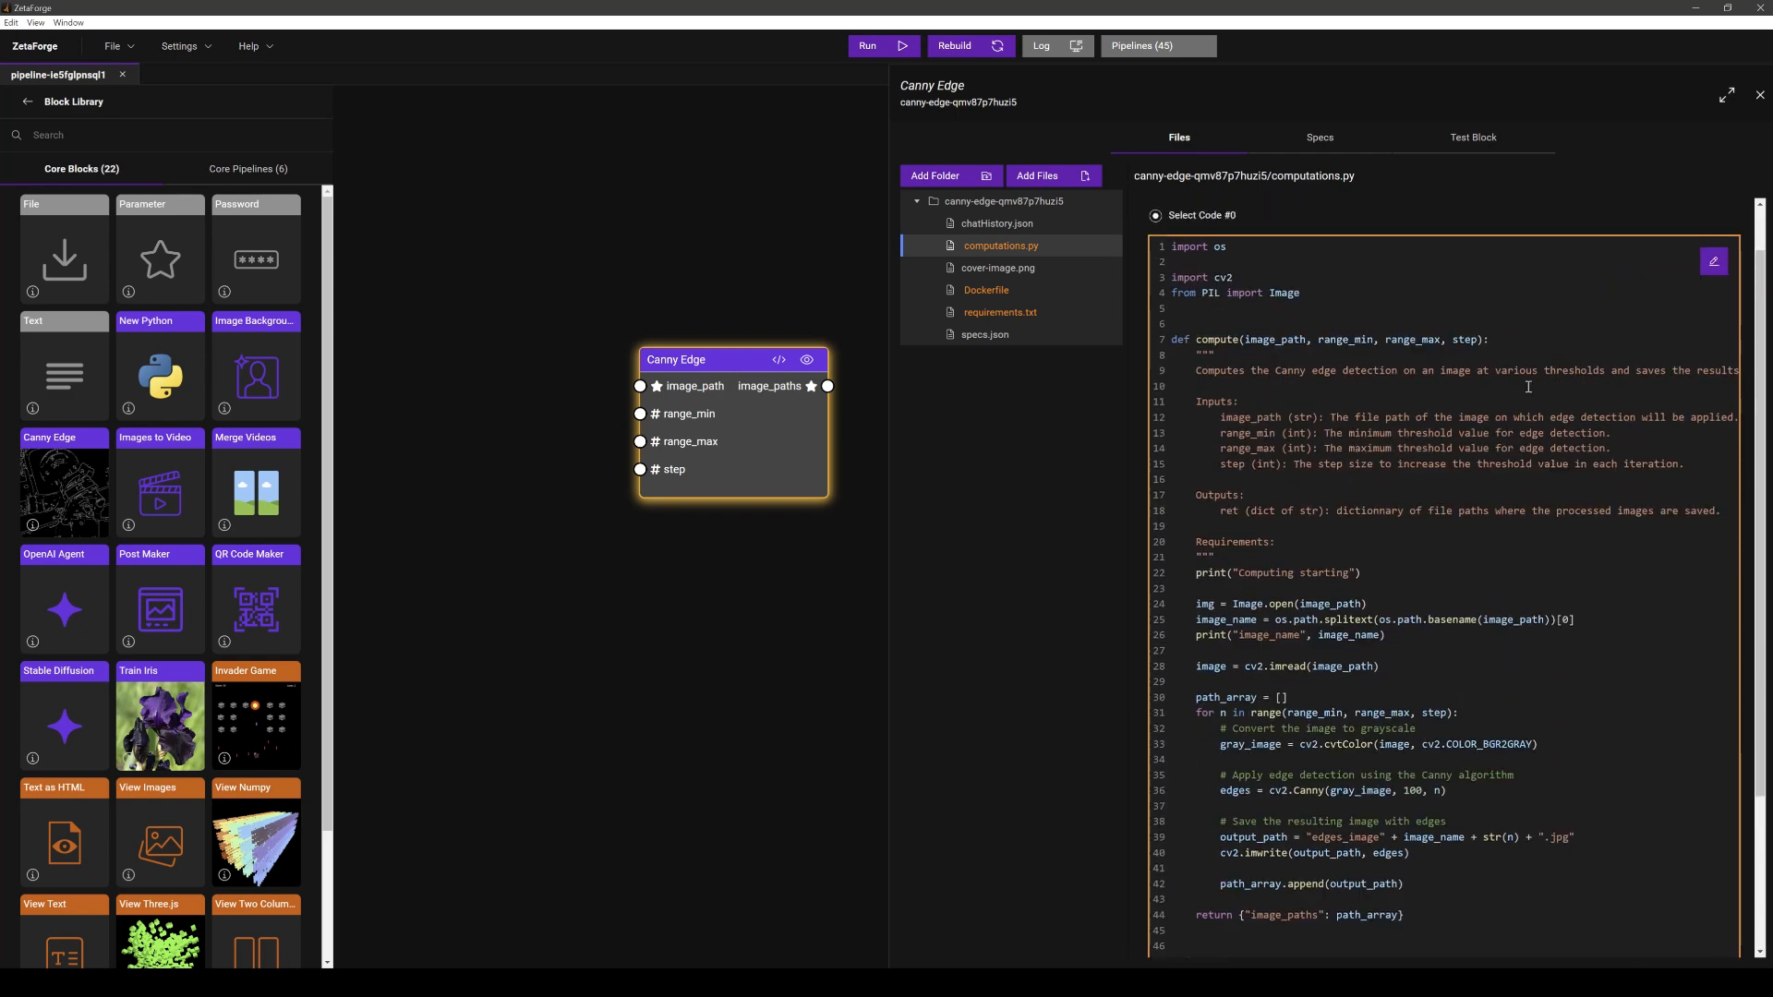
- Manually edit computations.py to insert a blank line before the image read, and save the edit
left_click(1714, 264)
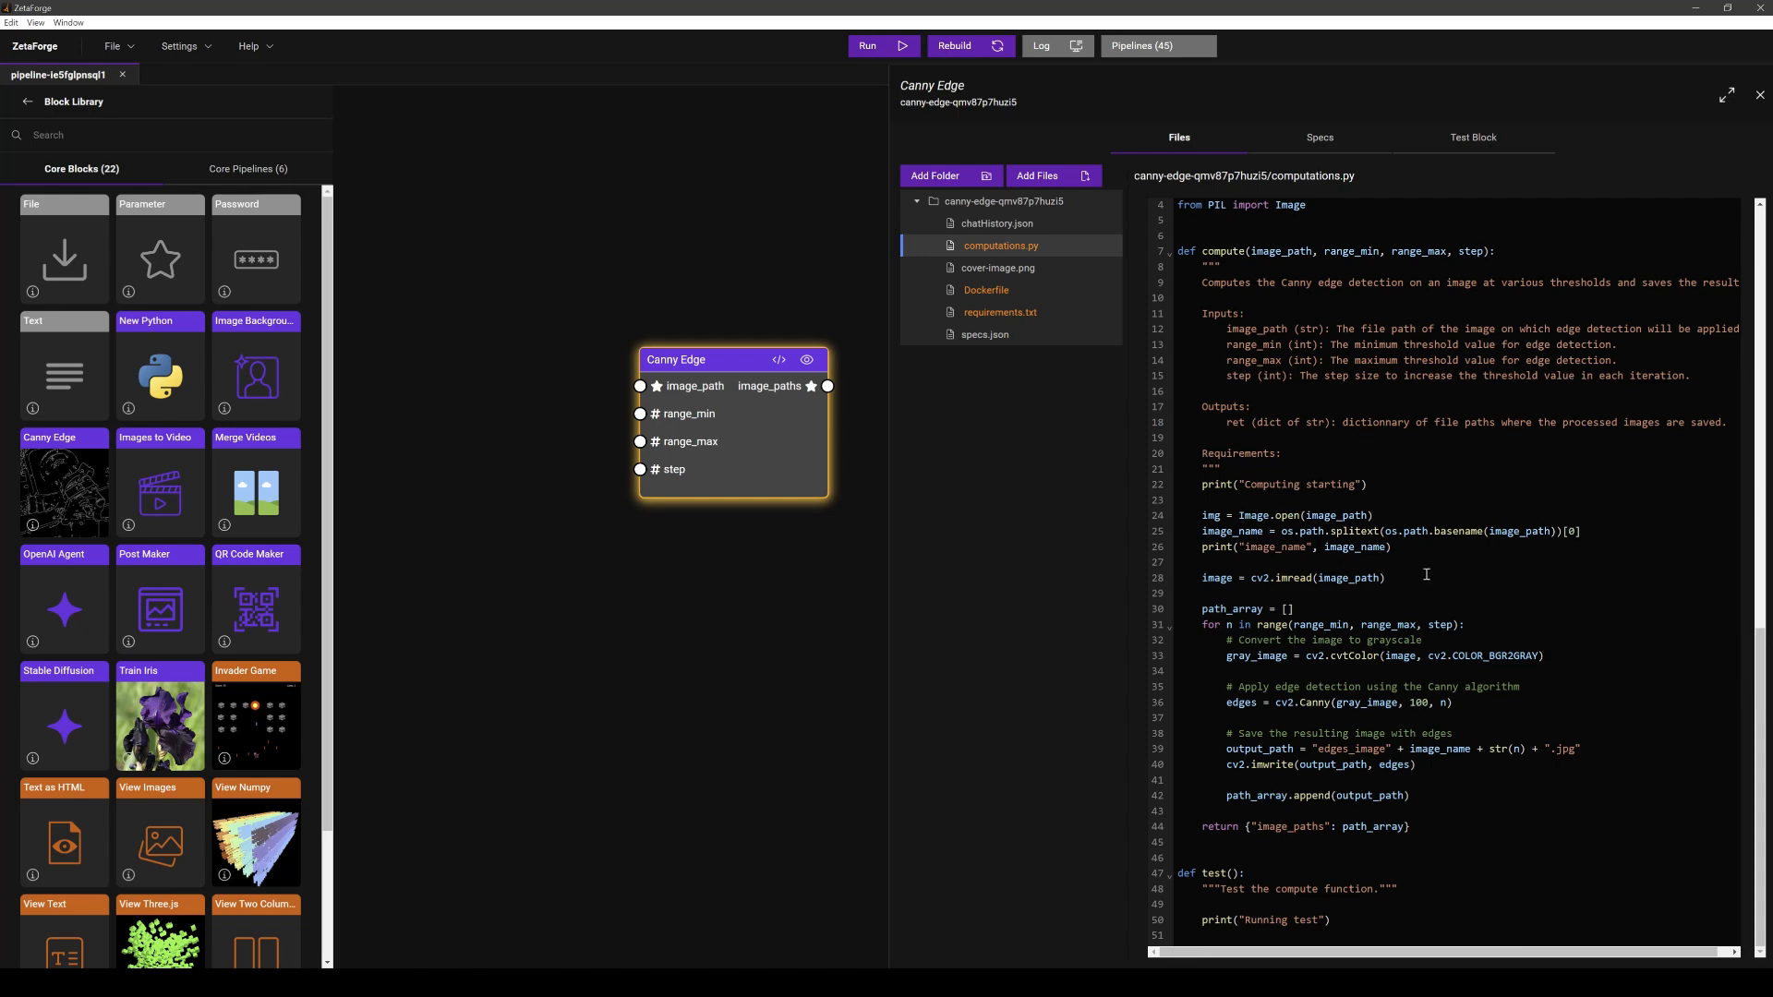
left_click(1400, 562)
key("Return")
key("BackSpace")
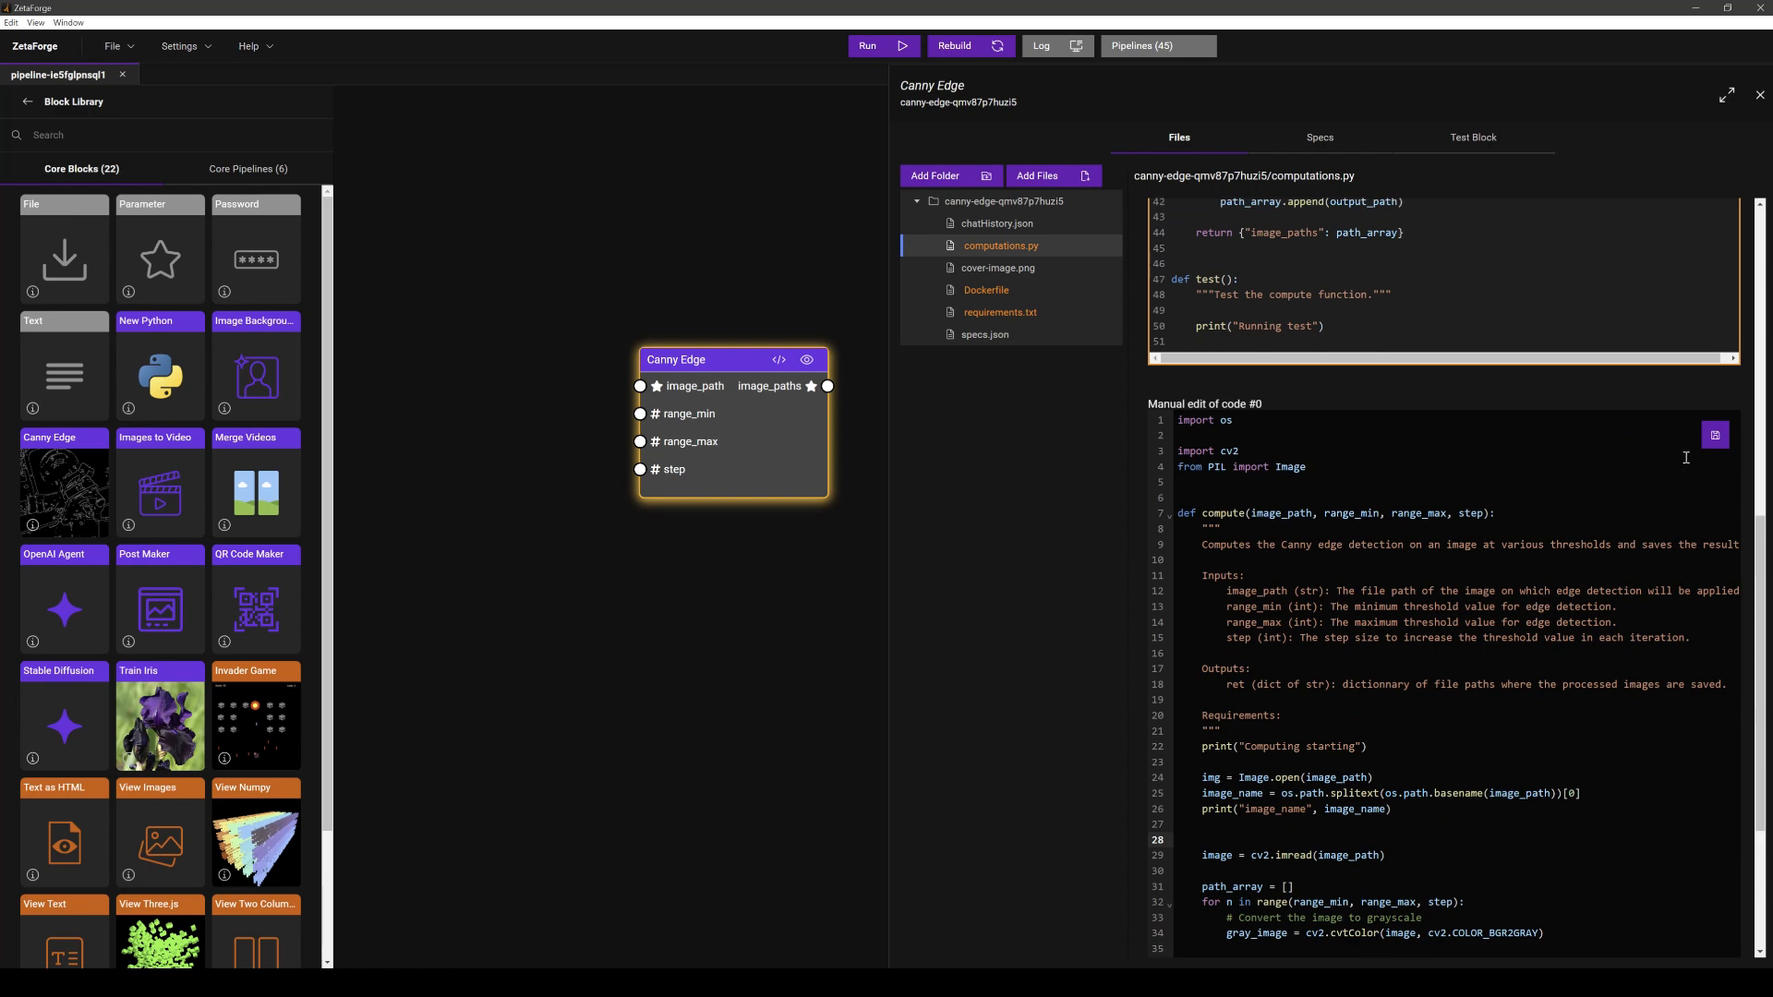
left_click(1715, 429)
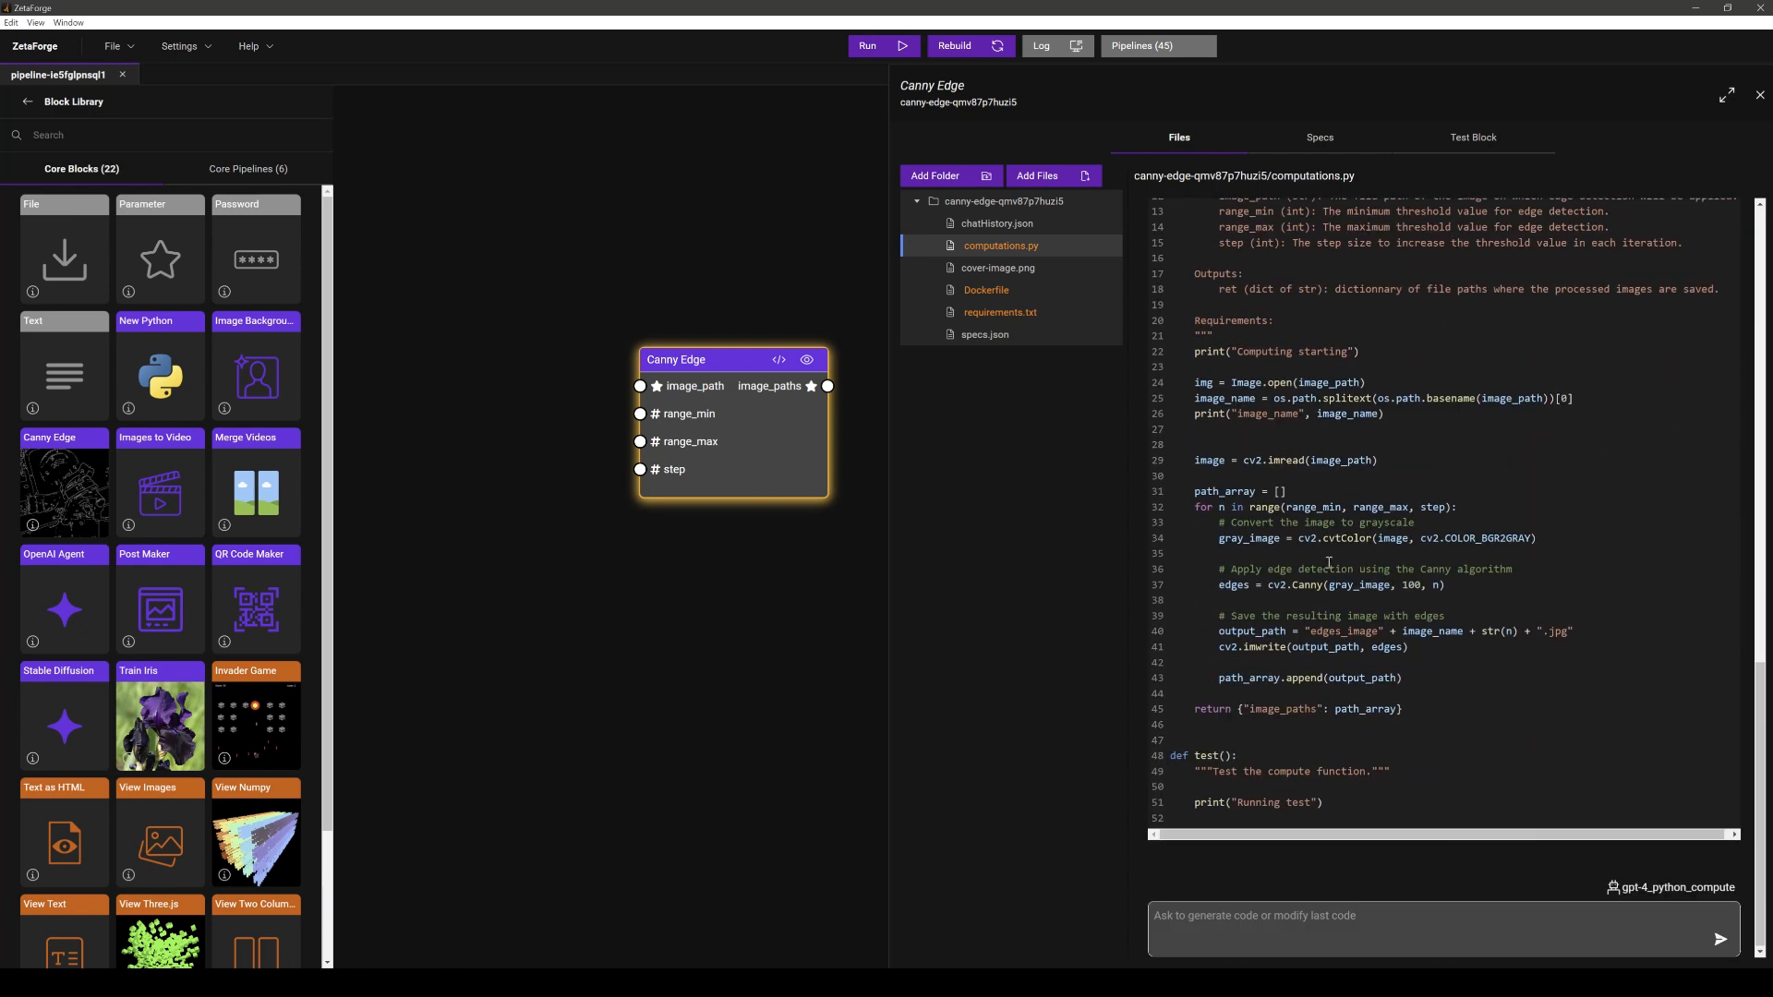
- Edit the new code version, renaming the compute function's step parameter to iterations, and save it
scroll(1268, 455, "up", 10)
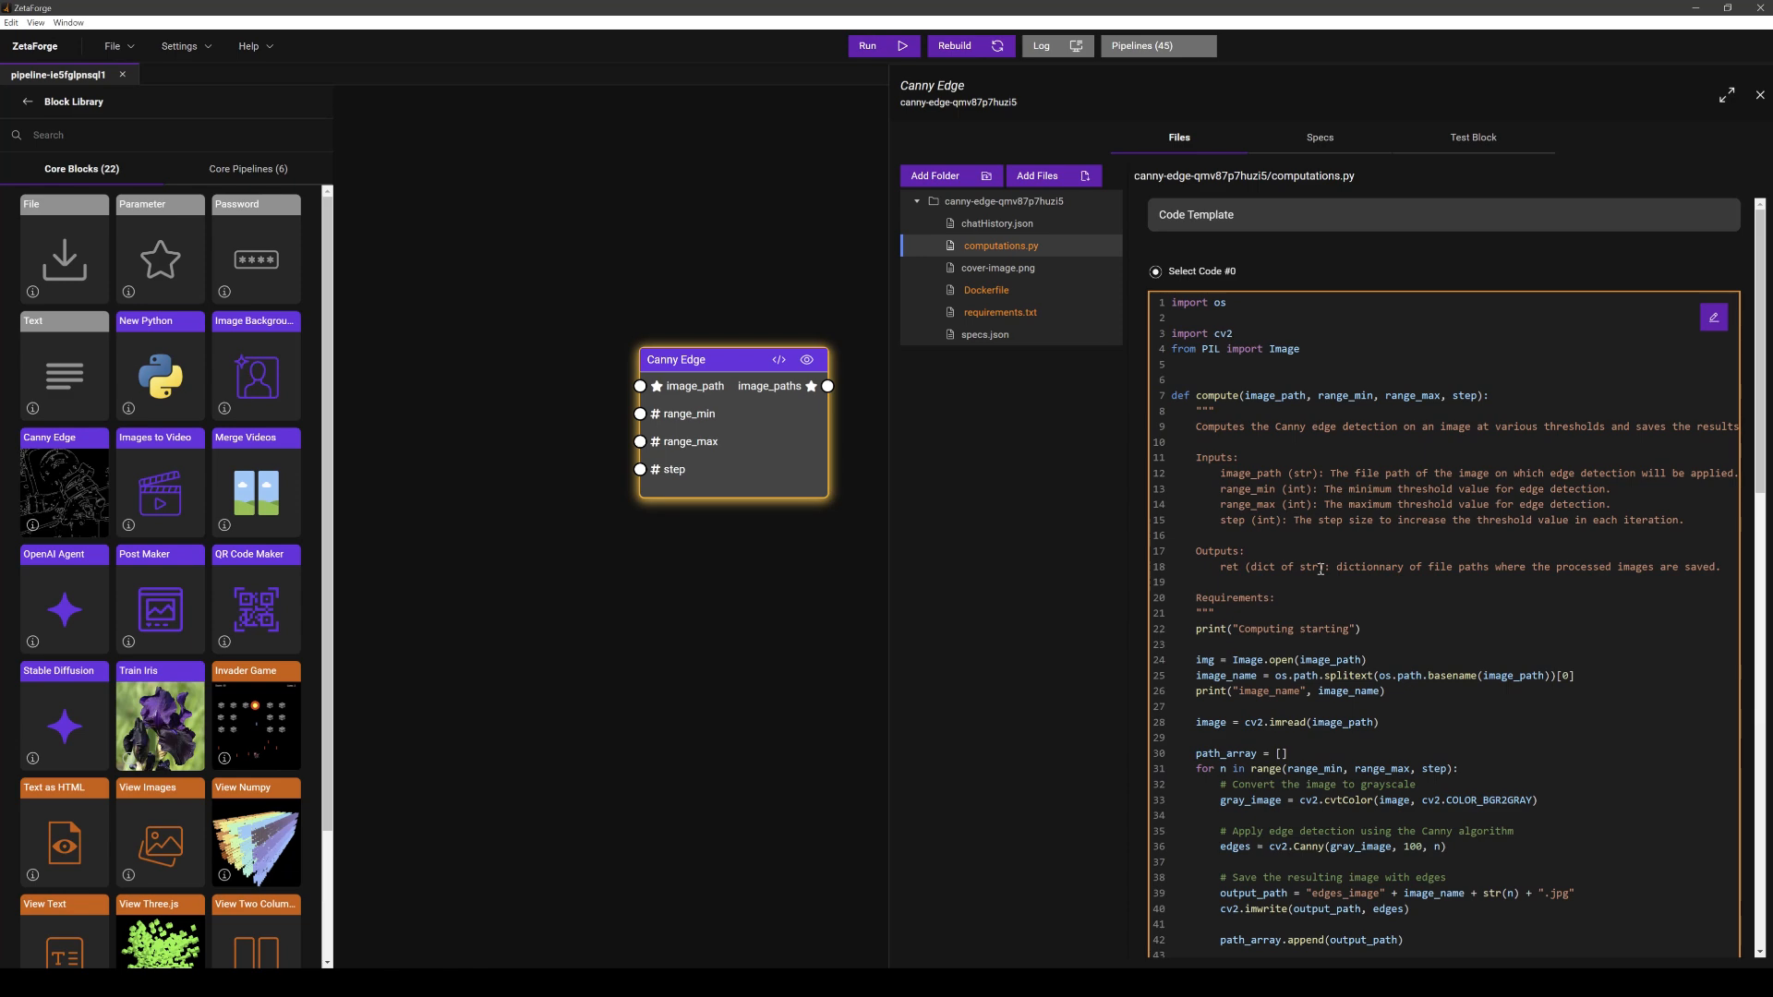
scroll(1321, 569, "down", 1)
scroll(1321, 569, "up", 1)
scroll(1321, 569, "down", 1)
scroll(1321, 569, "down", 12)
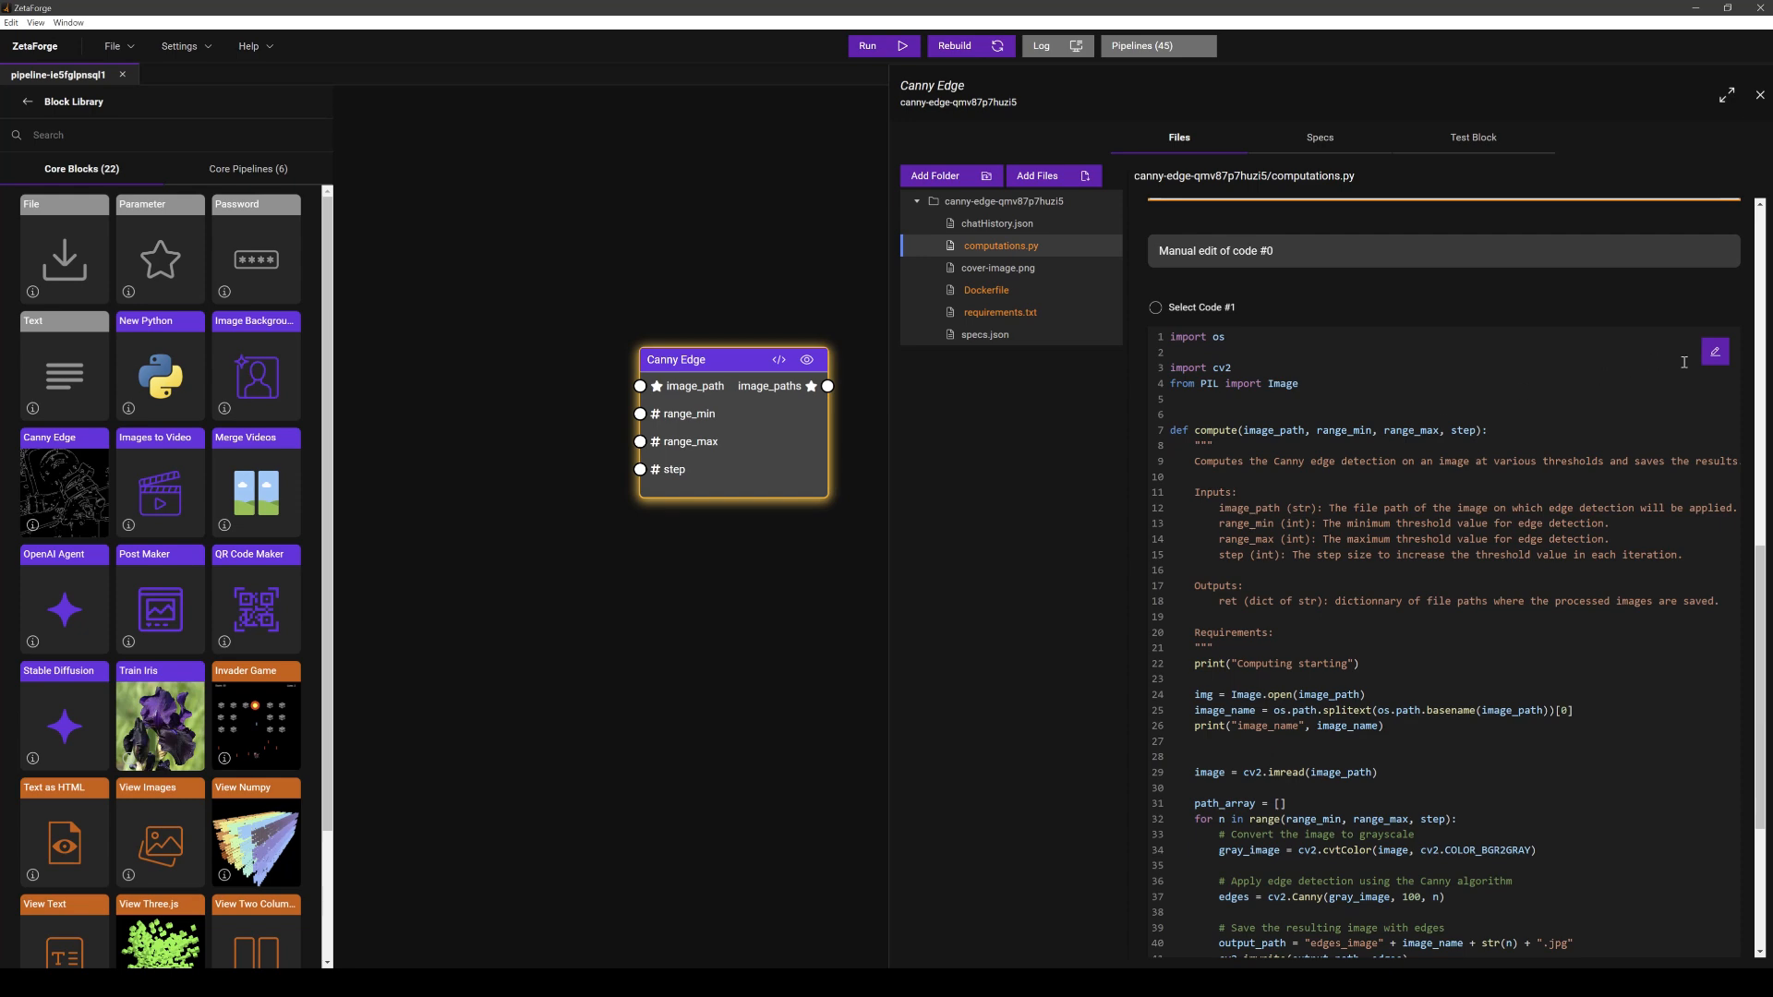
scroll(1607, 399, "down", 1)
left_click(1607, 399)
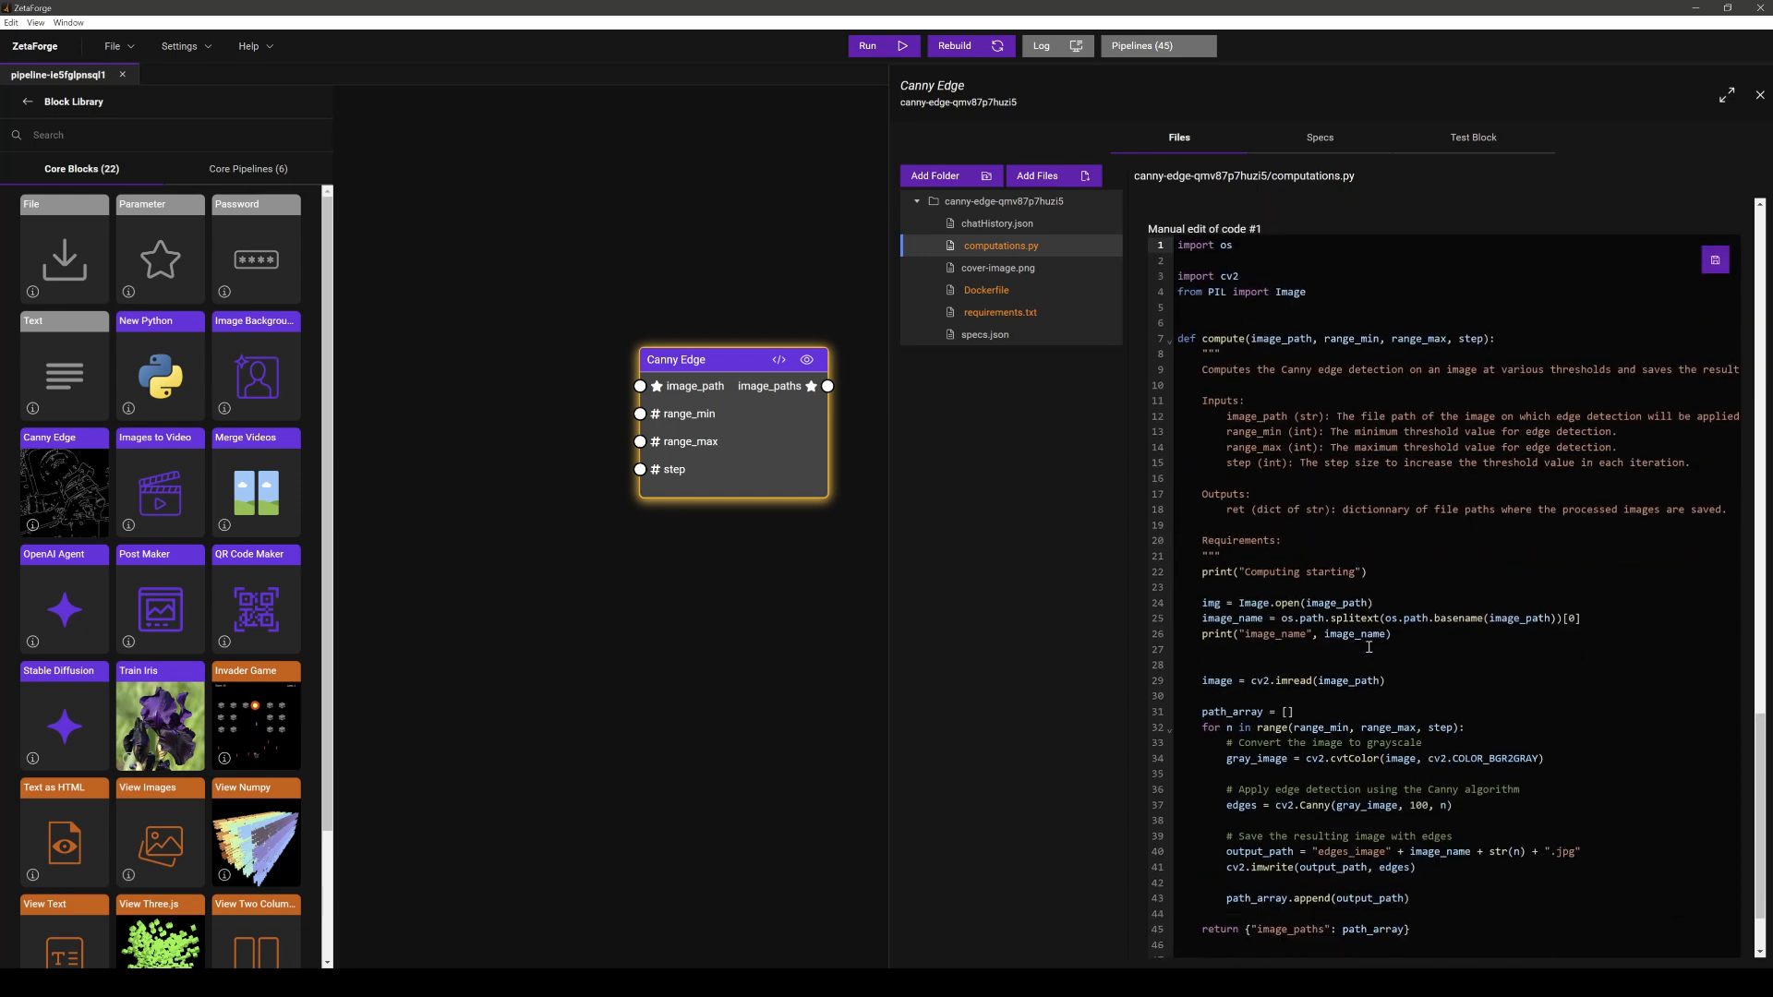
left_click(1482, 329)
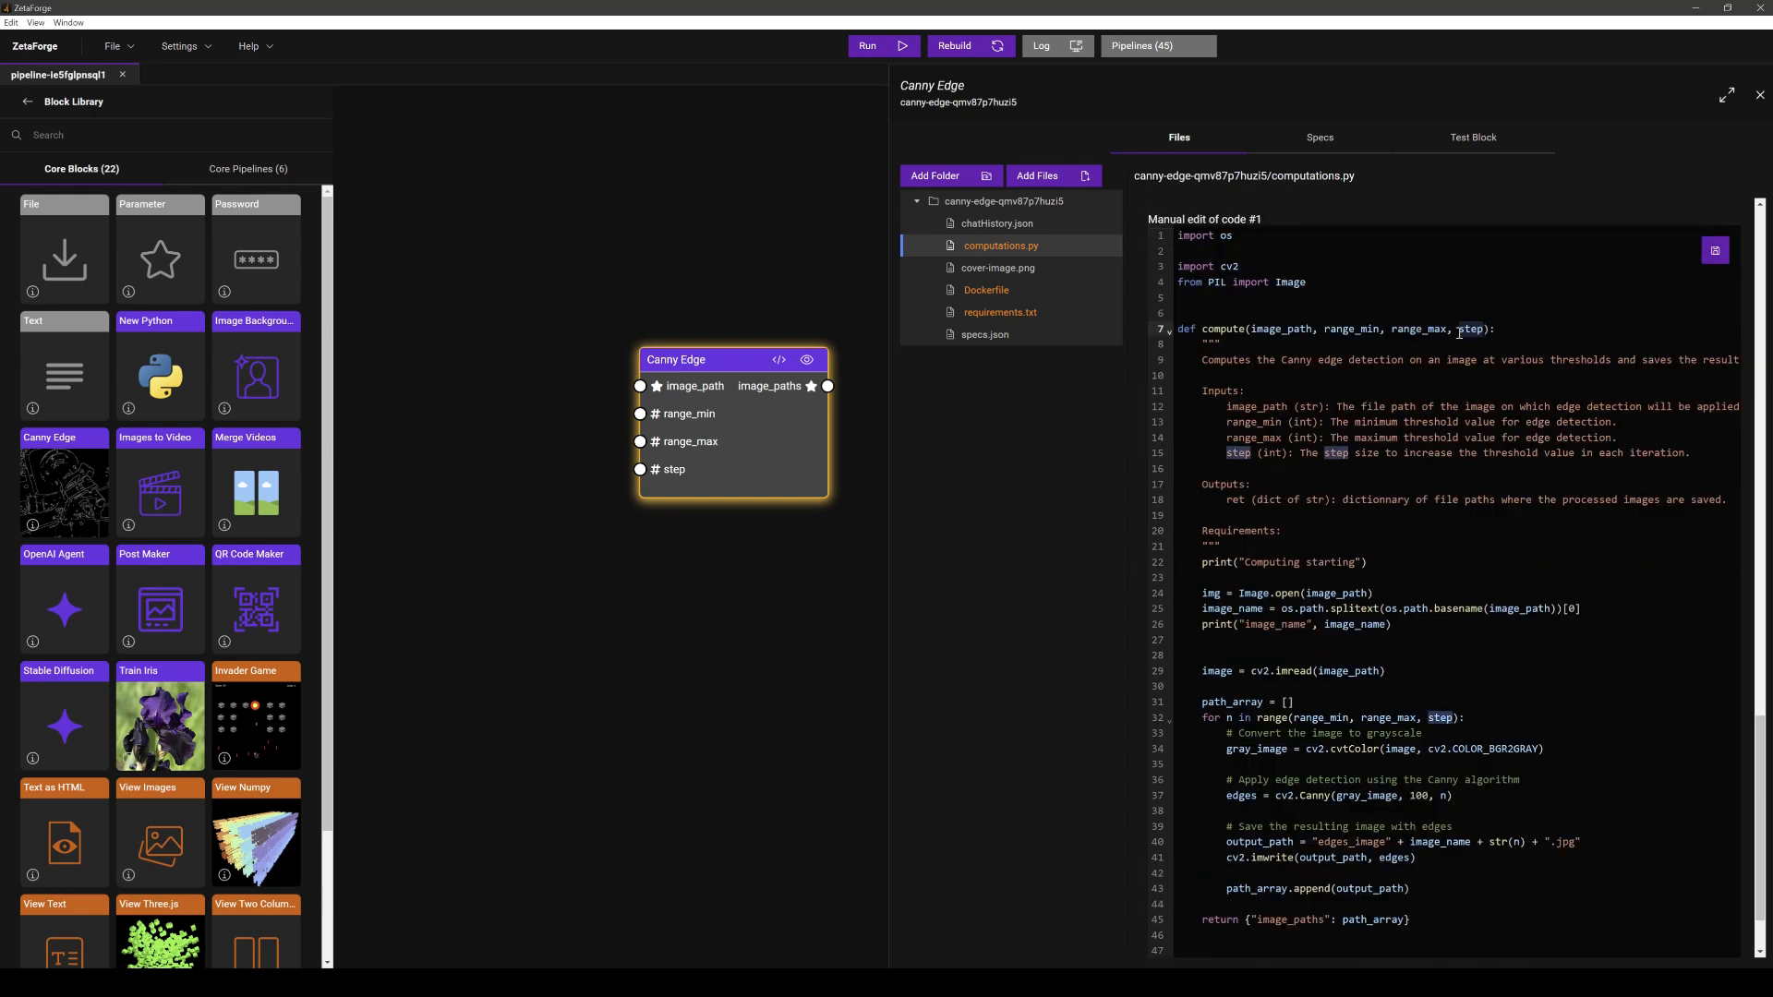
double_click(1469, 329)
type("iteration")
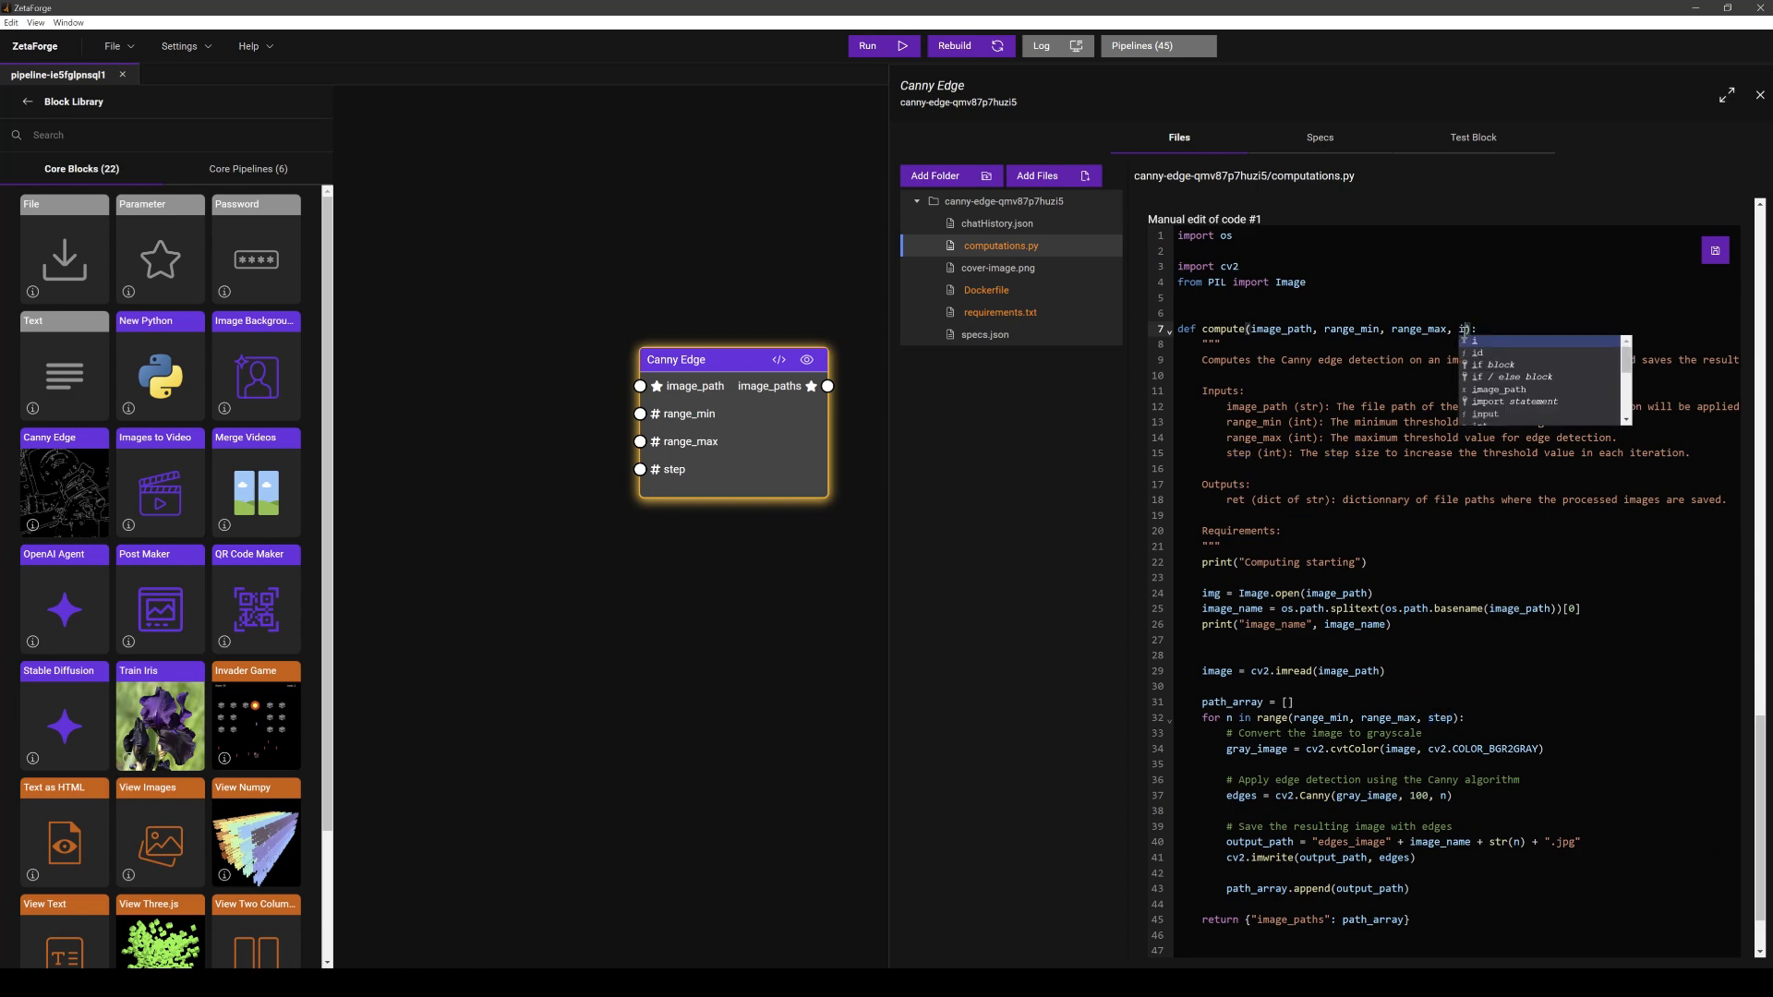
type("s")
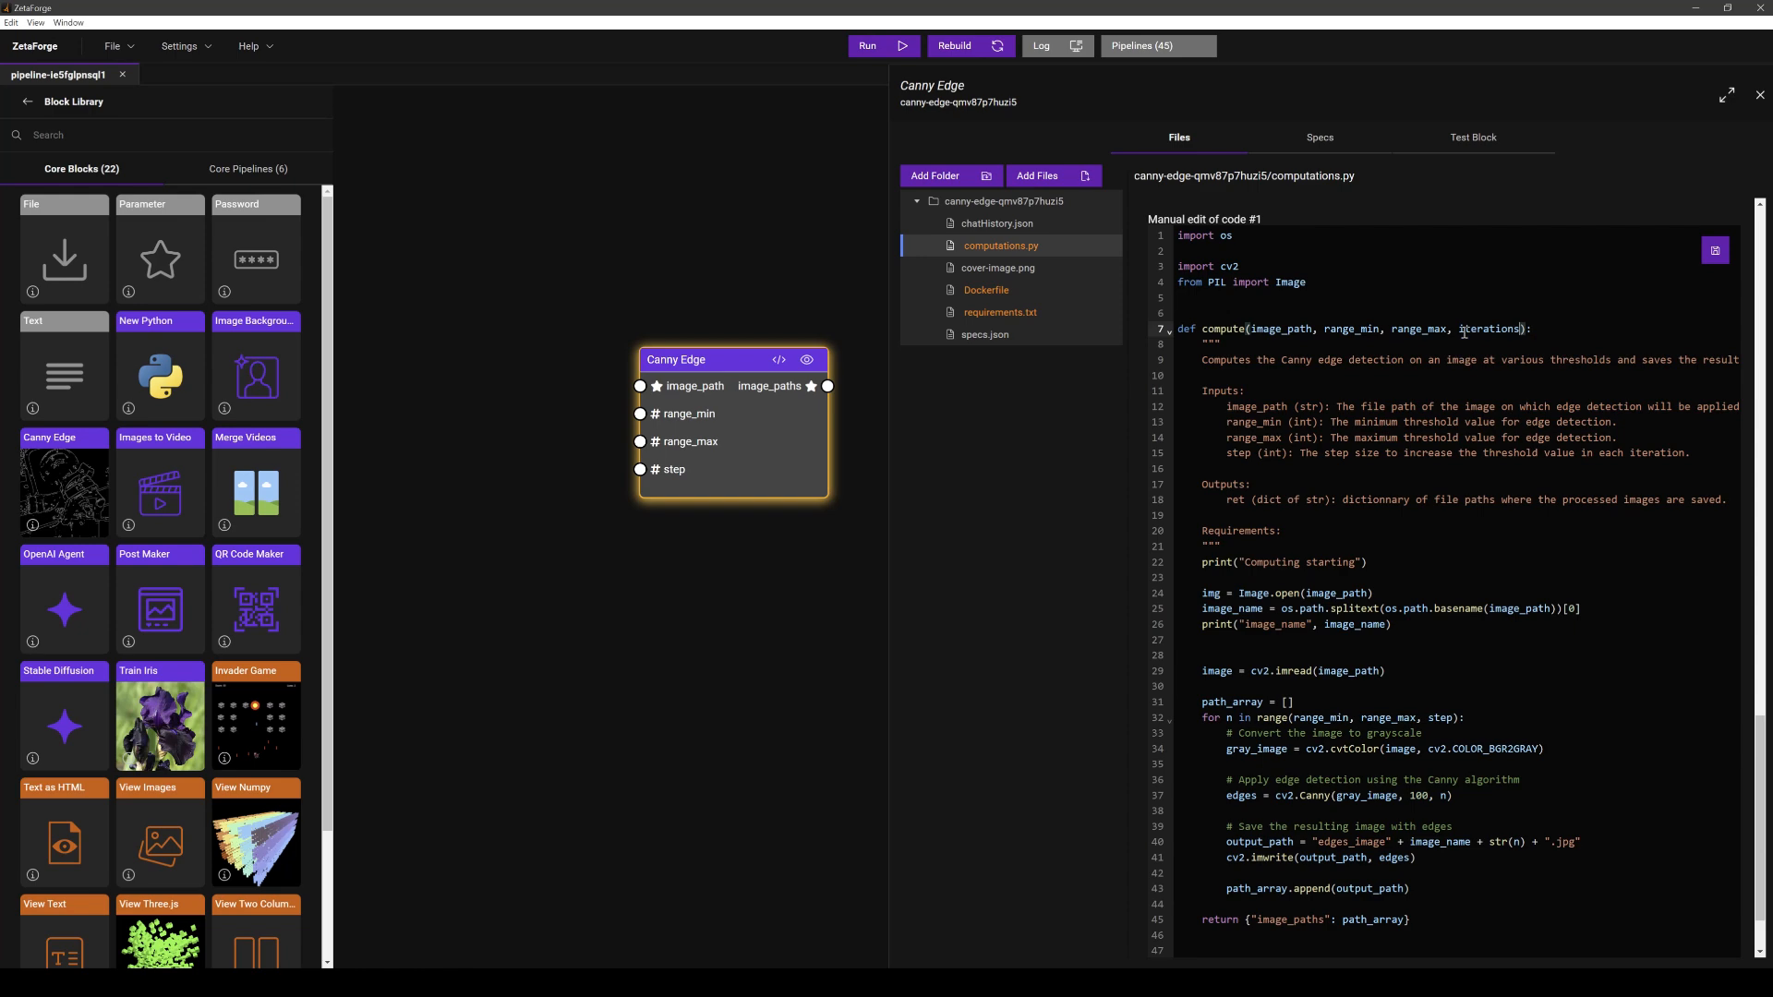
left_click(1715, 250)
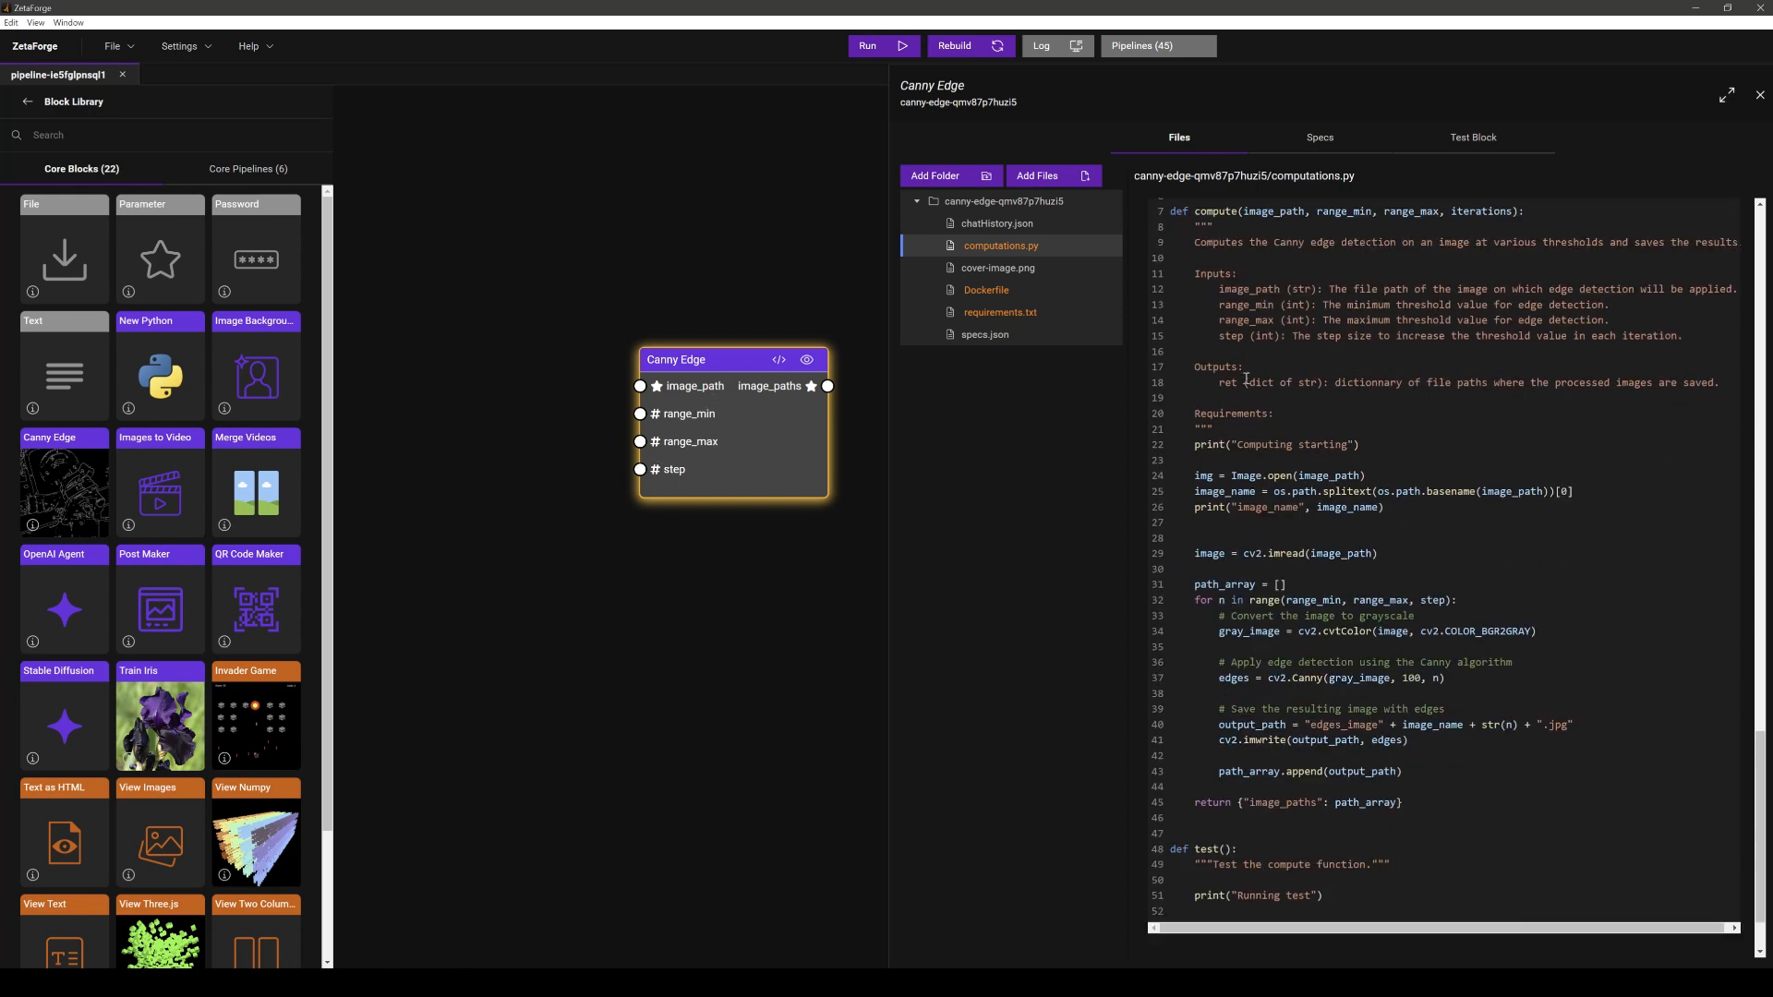
- Select Code #2 as the active version and close the block editor
left_click(1156, 297)
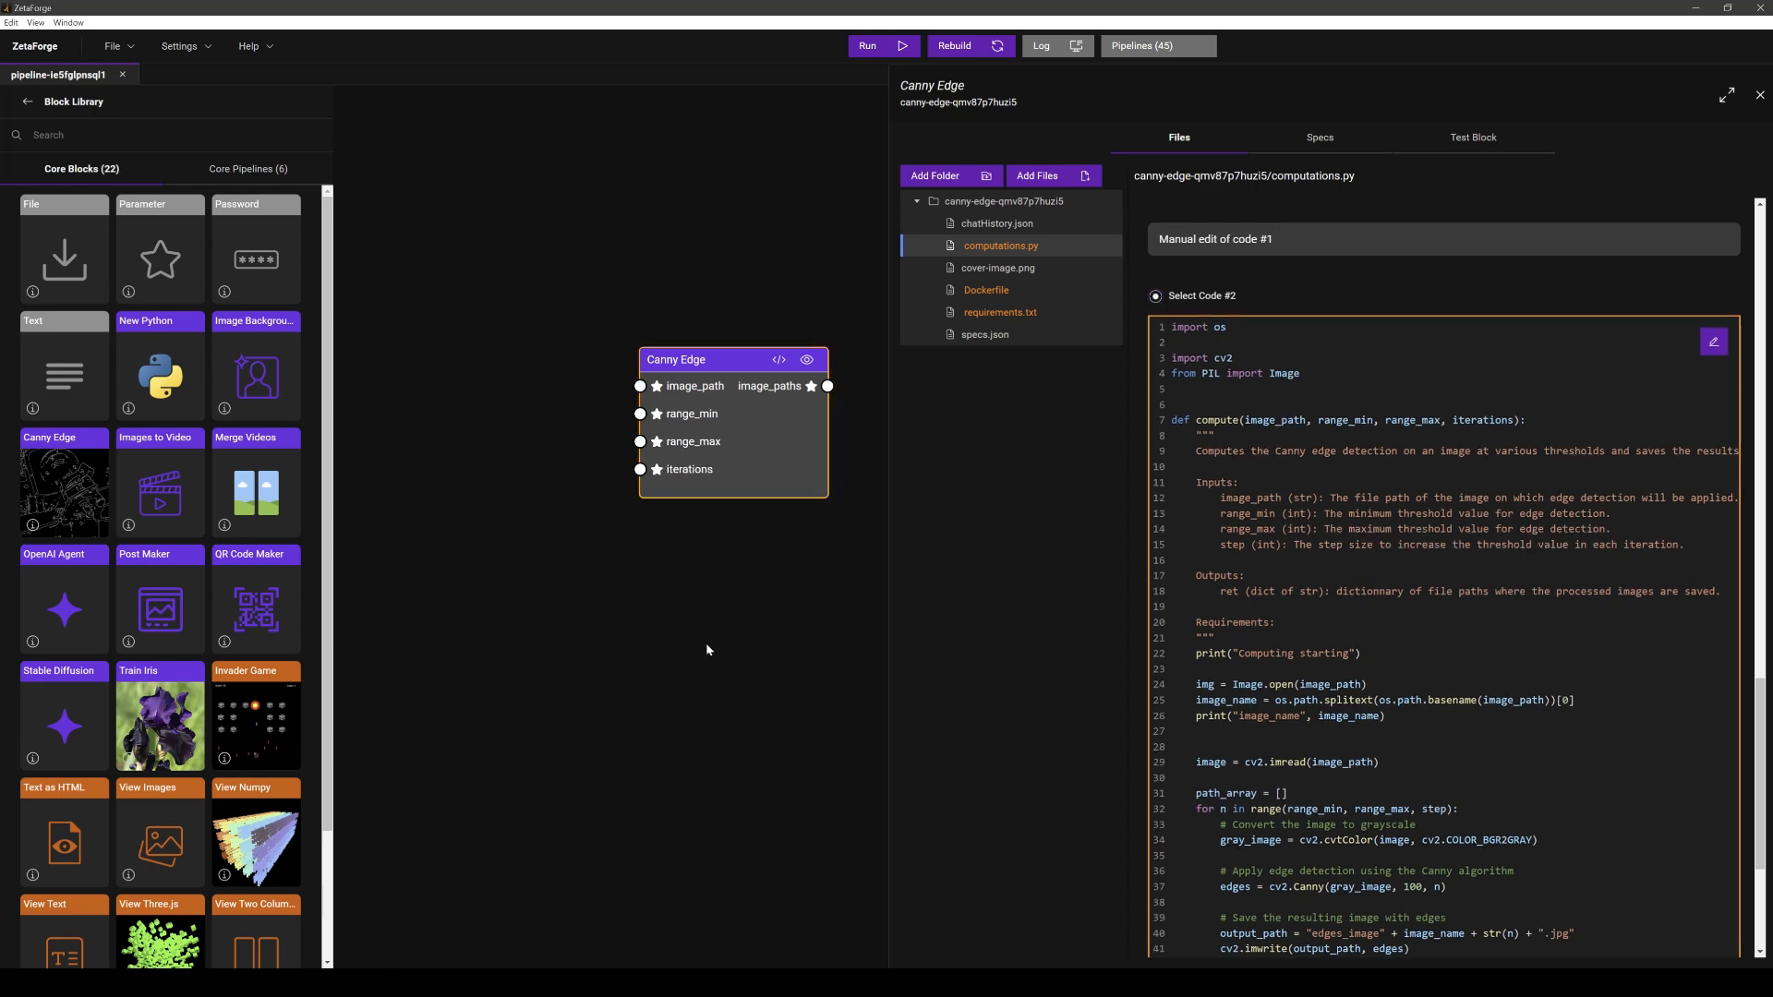
left_click(1761, 96)
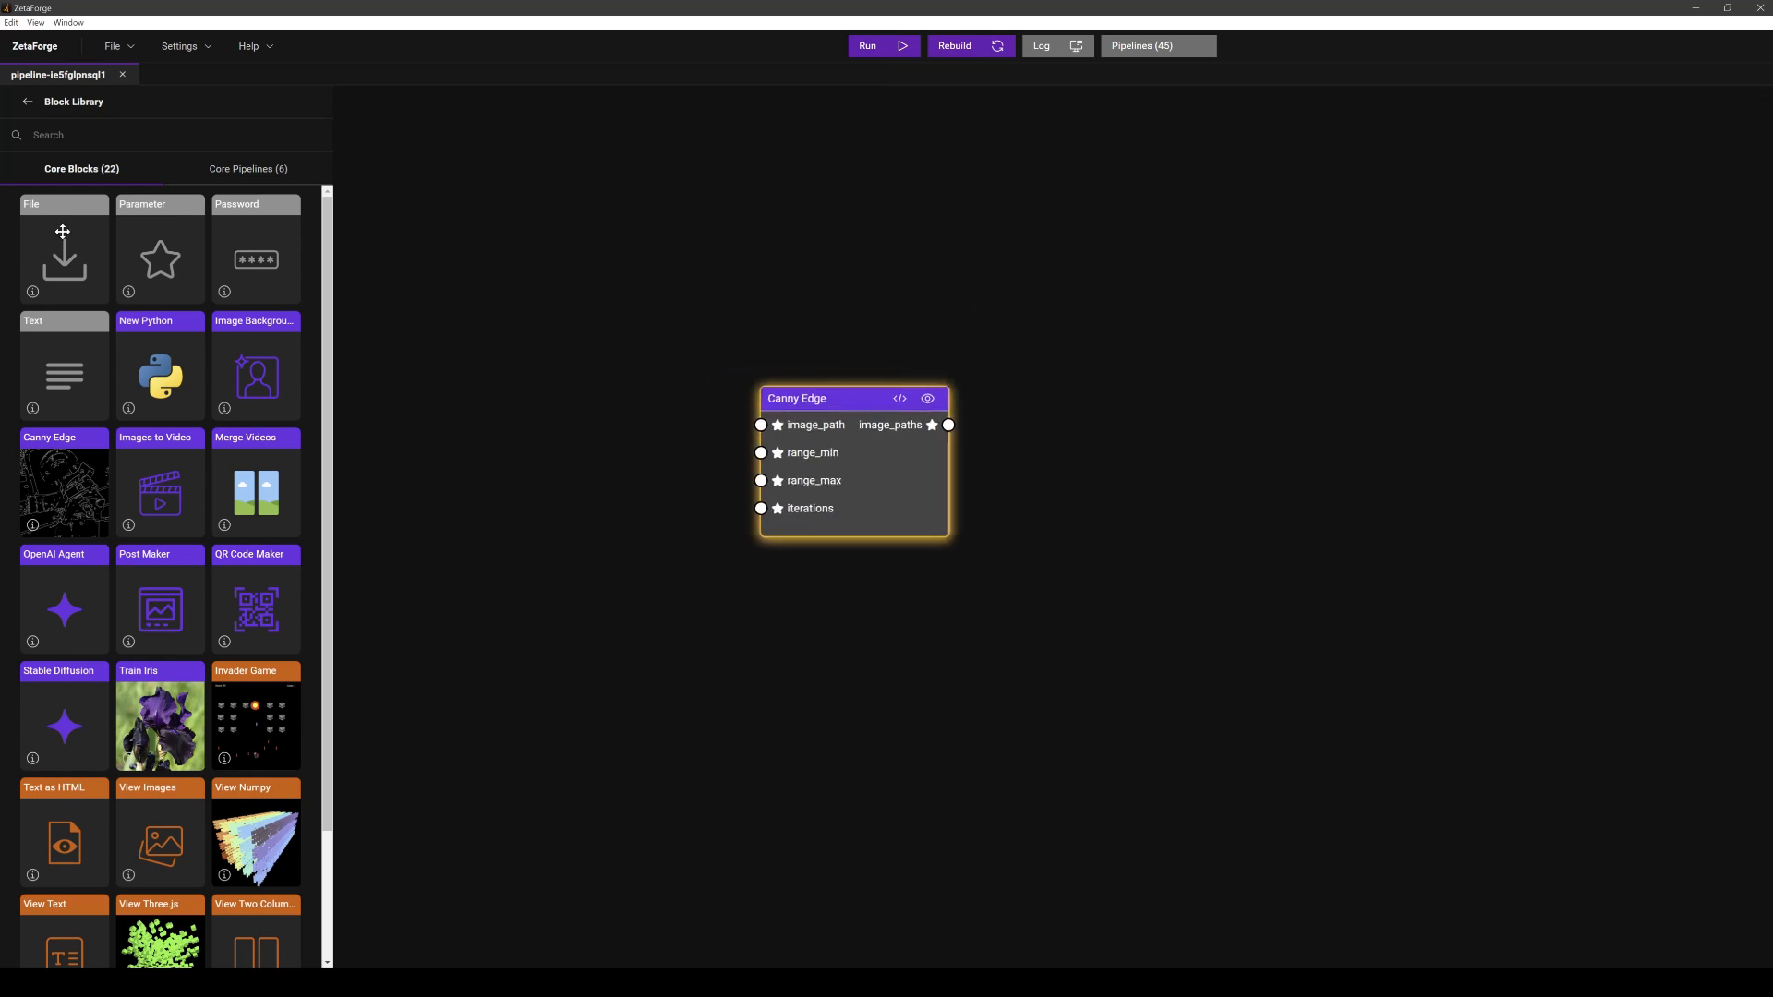
- Add a File block and a Parameter block to the pipeline canvas beside the Canny Edge block
left_click_drag(64, 233, 499, 293)
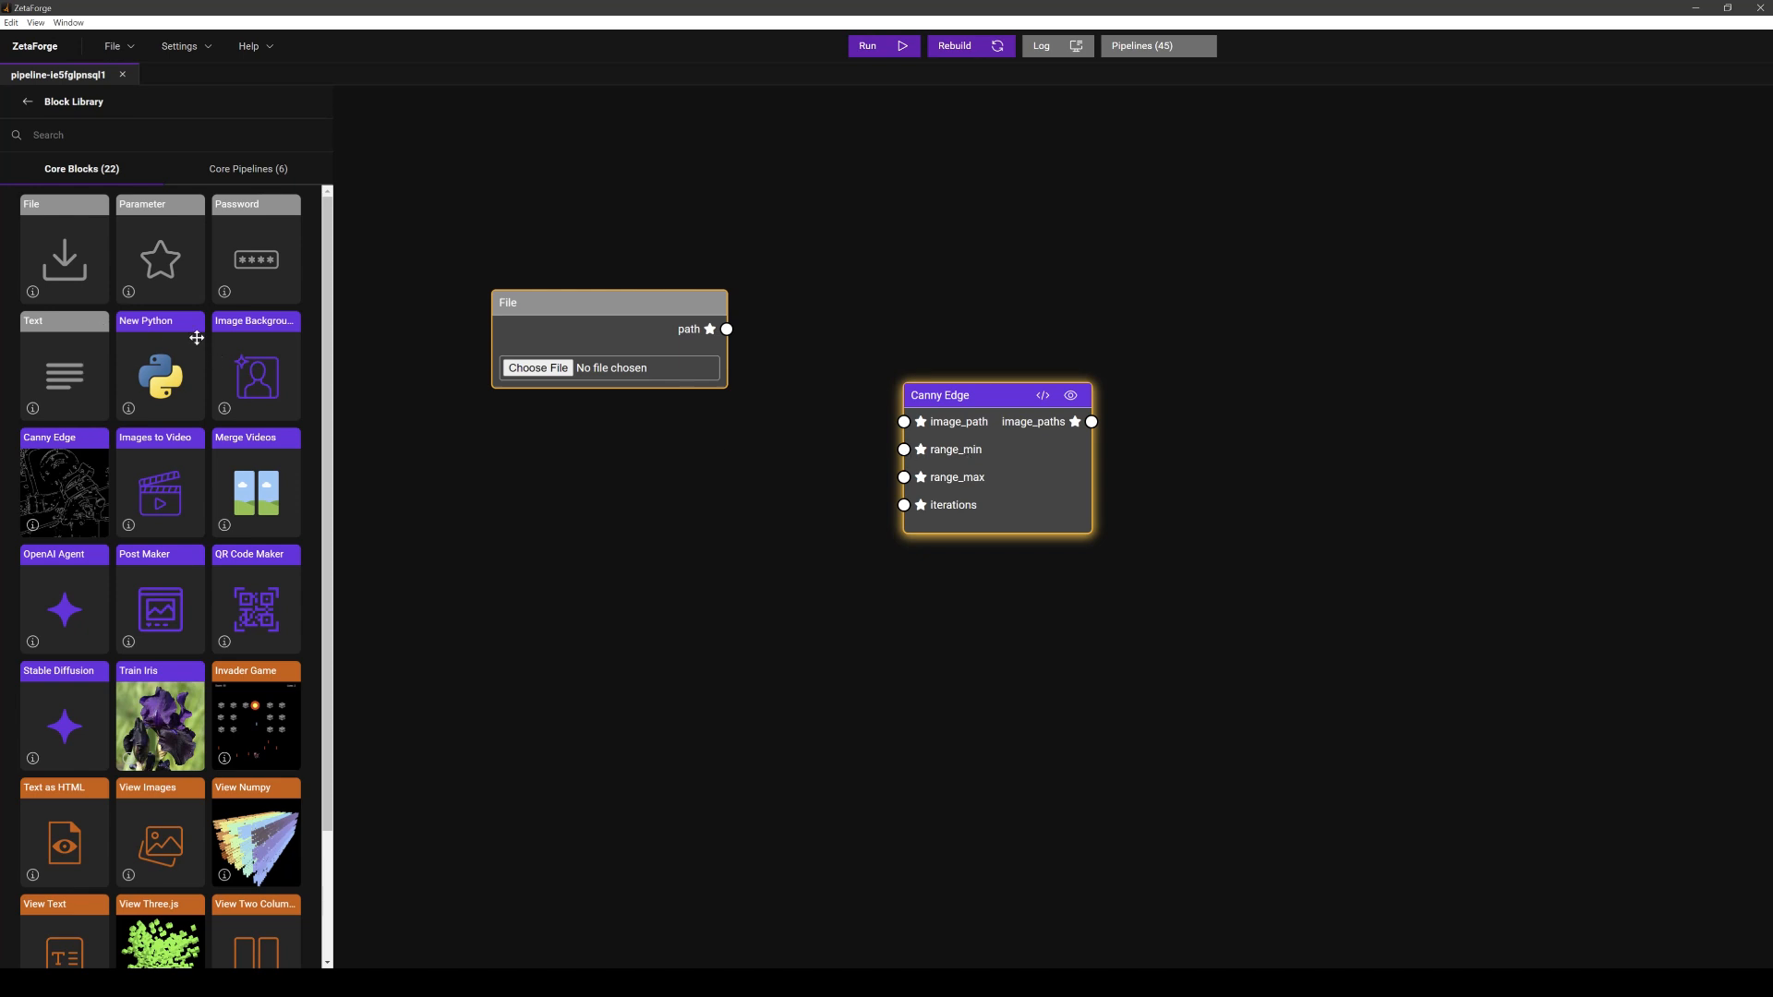
left_click_drag(174, 238, 533, 454)
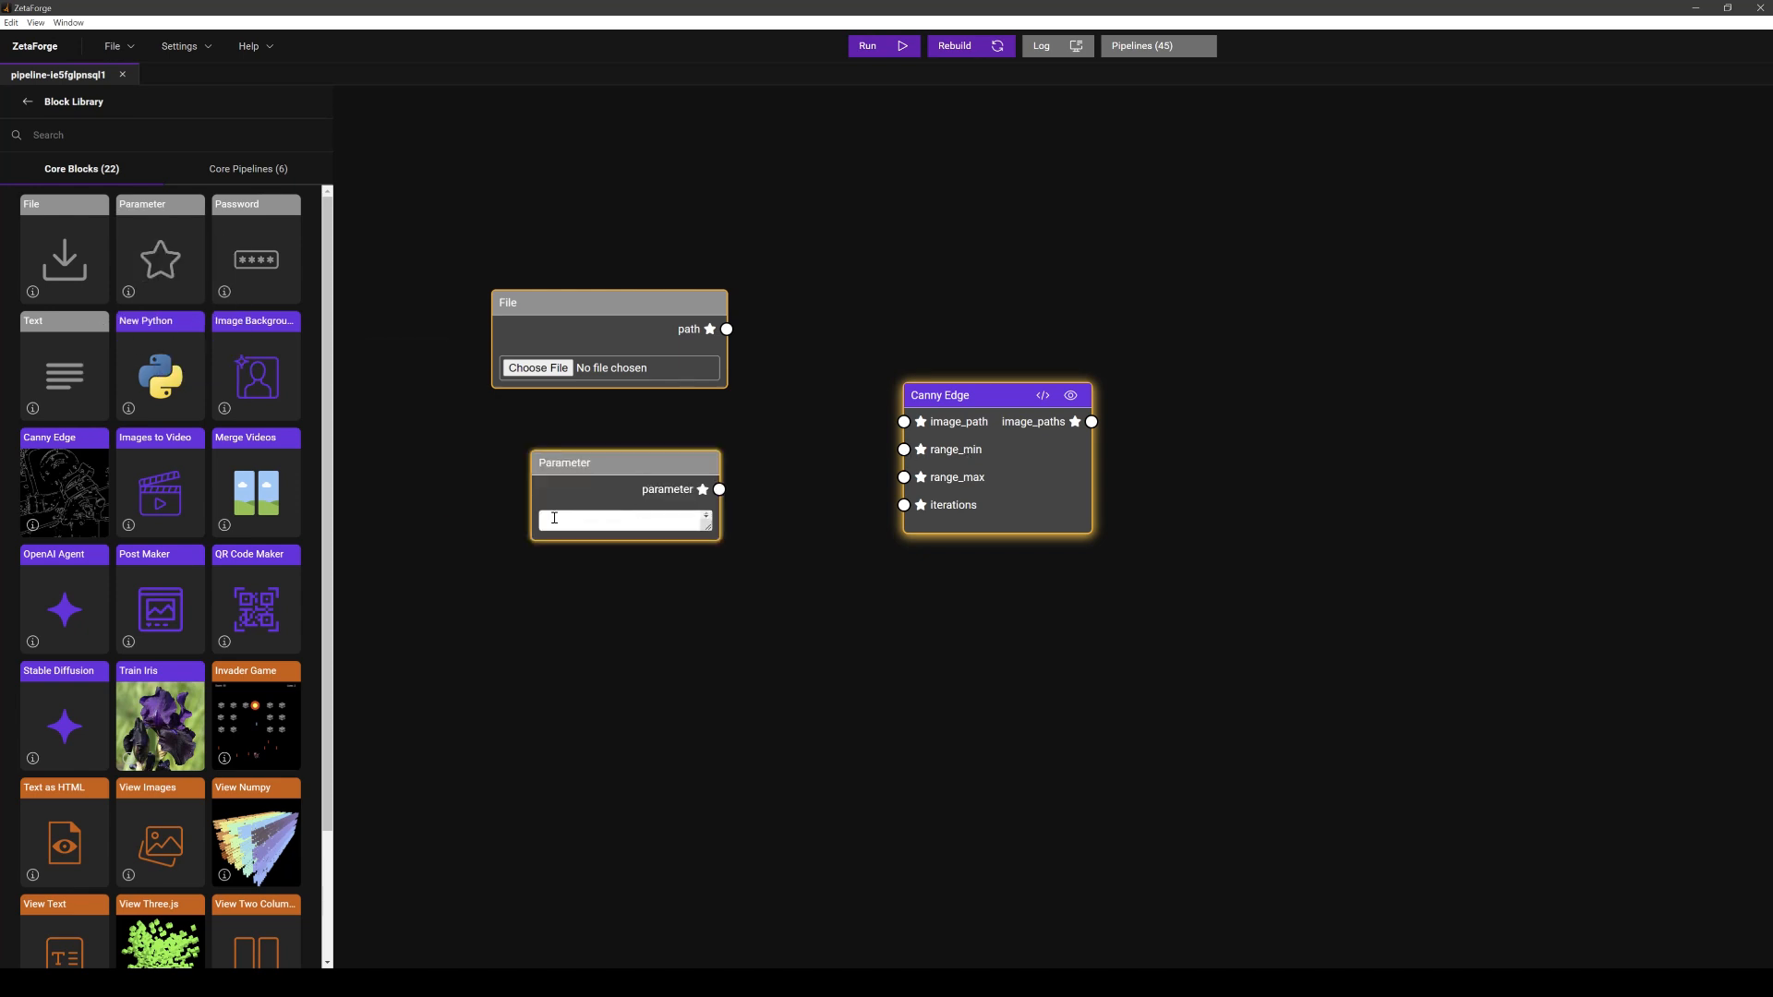
- Enter "my string" as the Parameter block's value and select the text
left_click(635, 520)
type("\"my string")
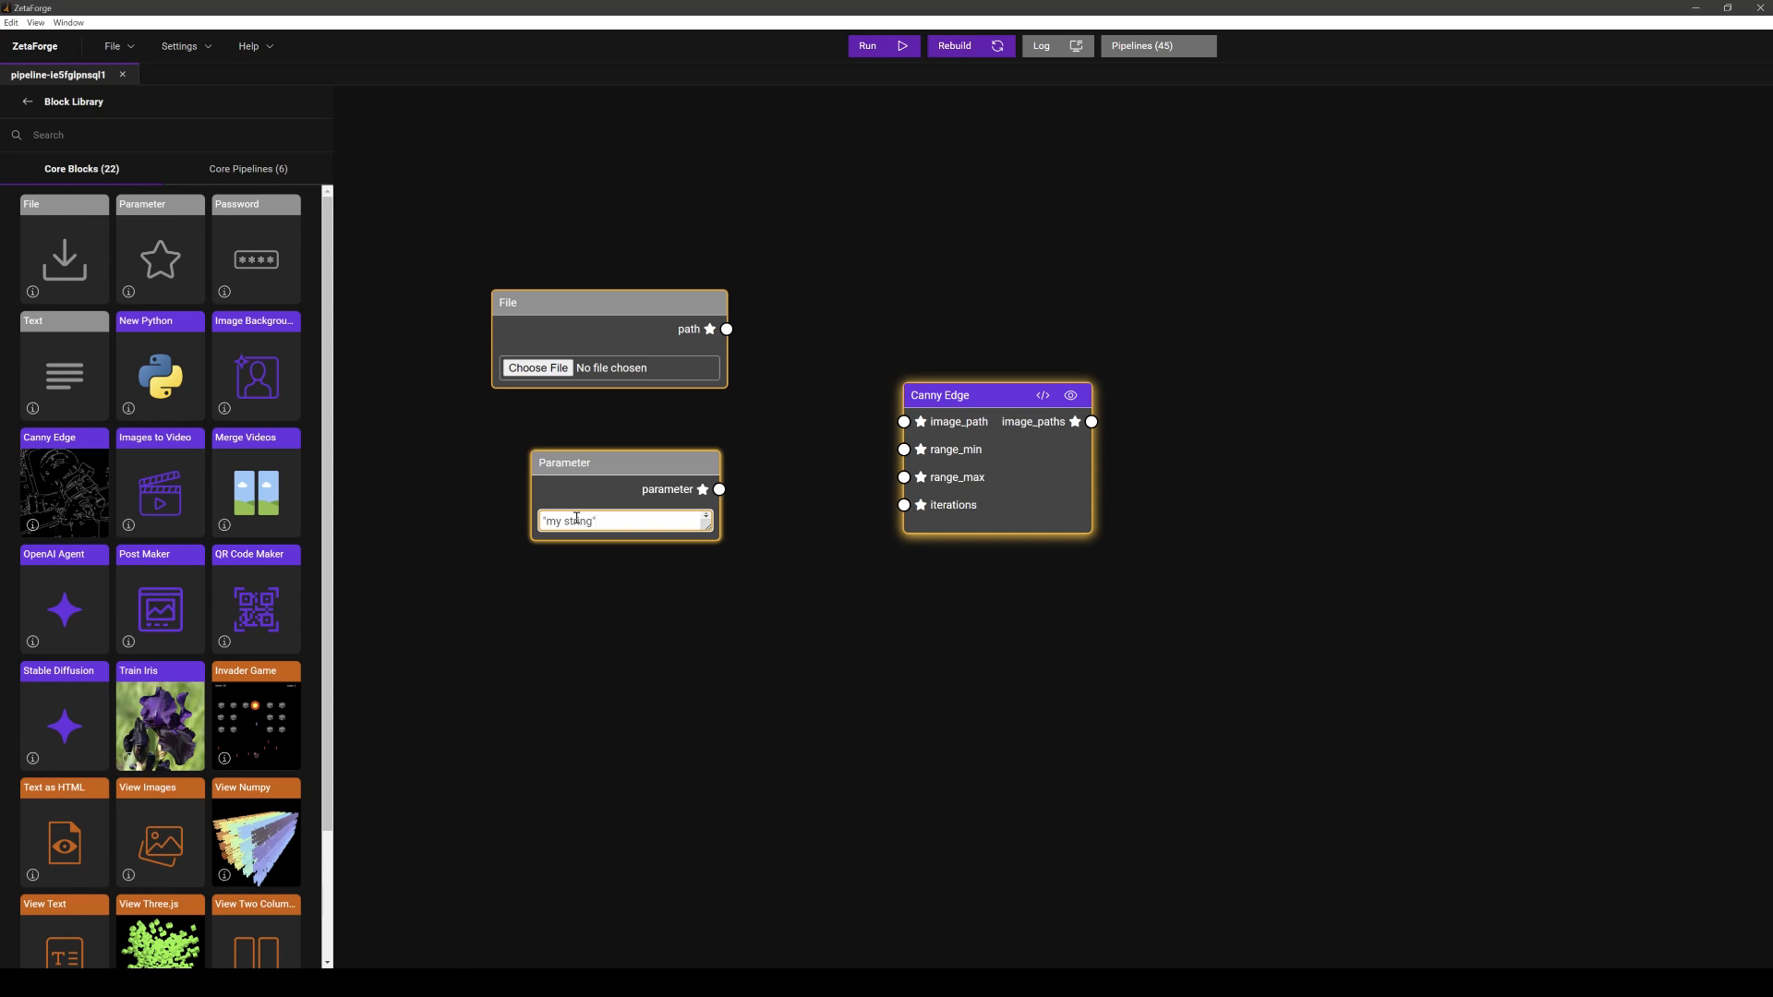
type("\"")
key("ctrl+a")
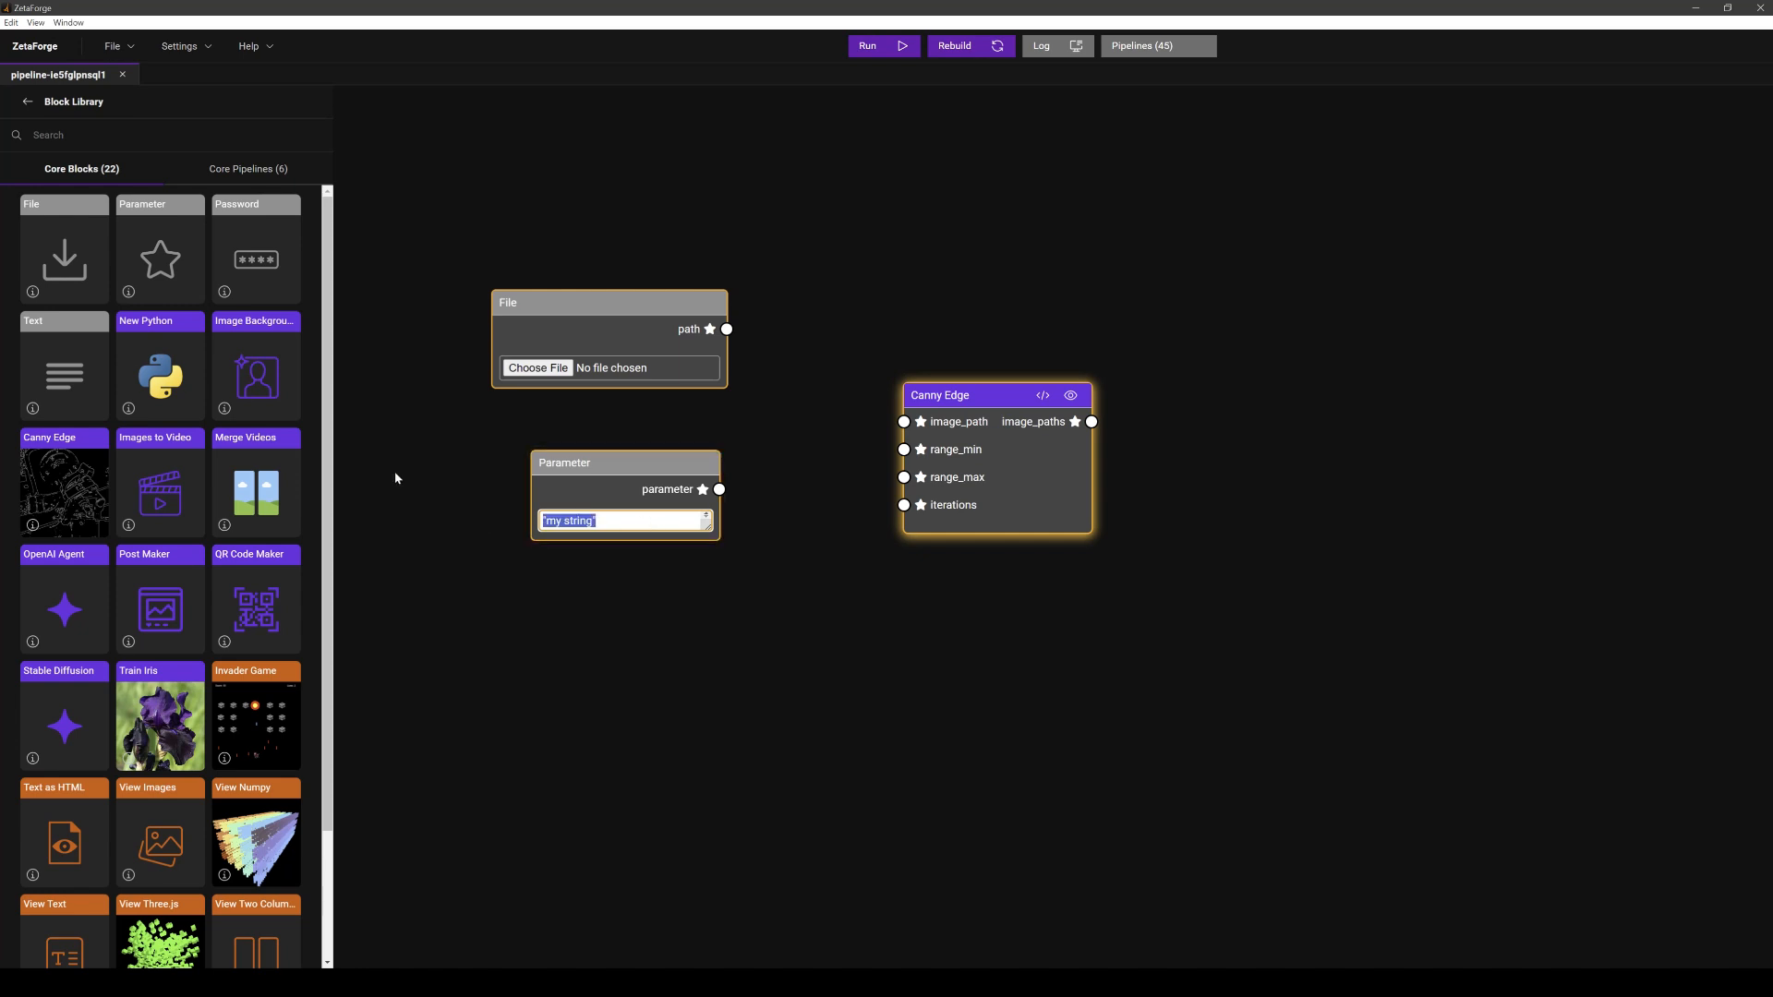
left_click_drag(69, 378, 601, 715)
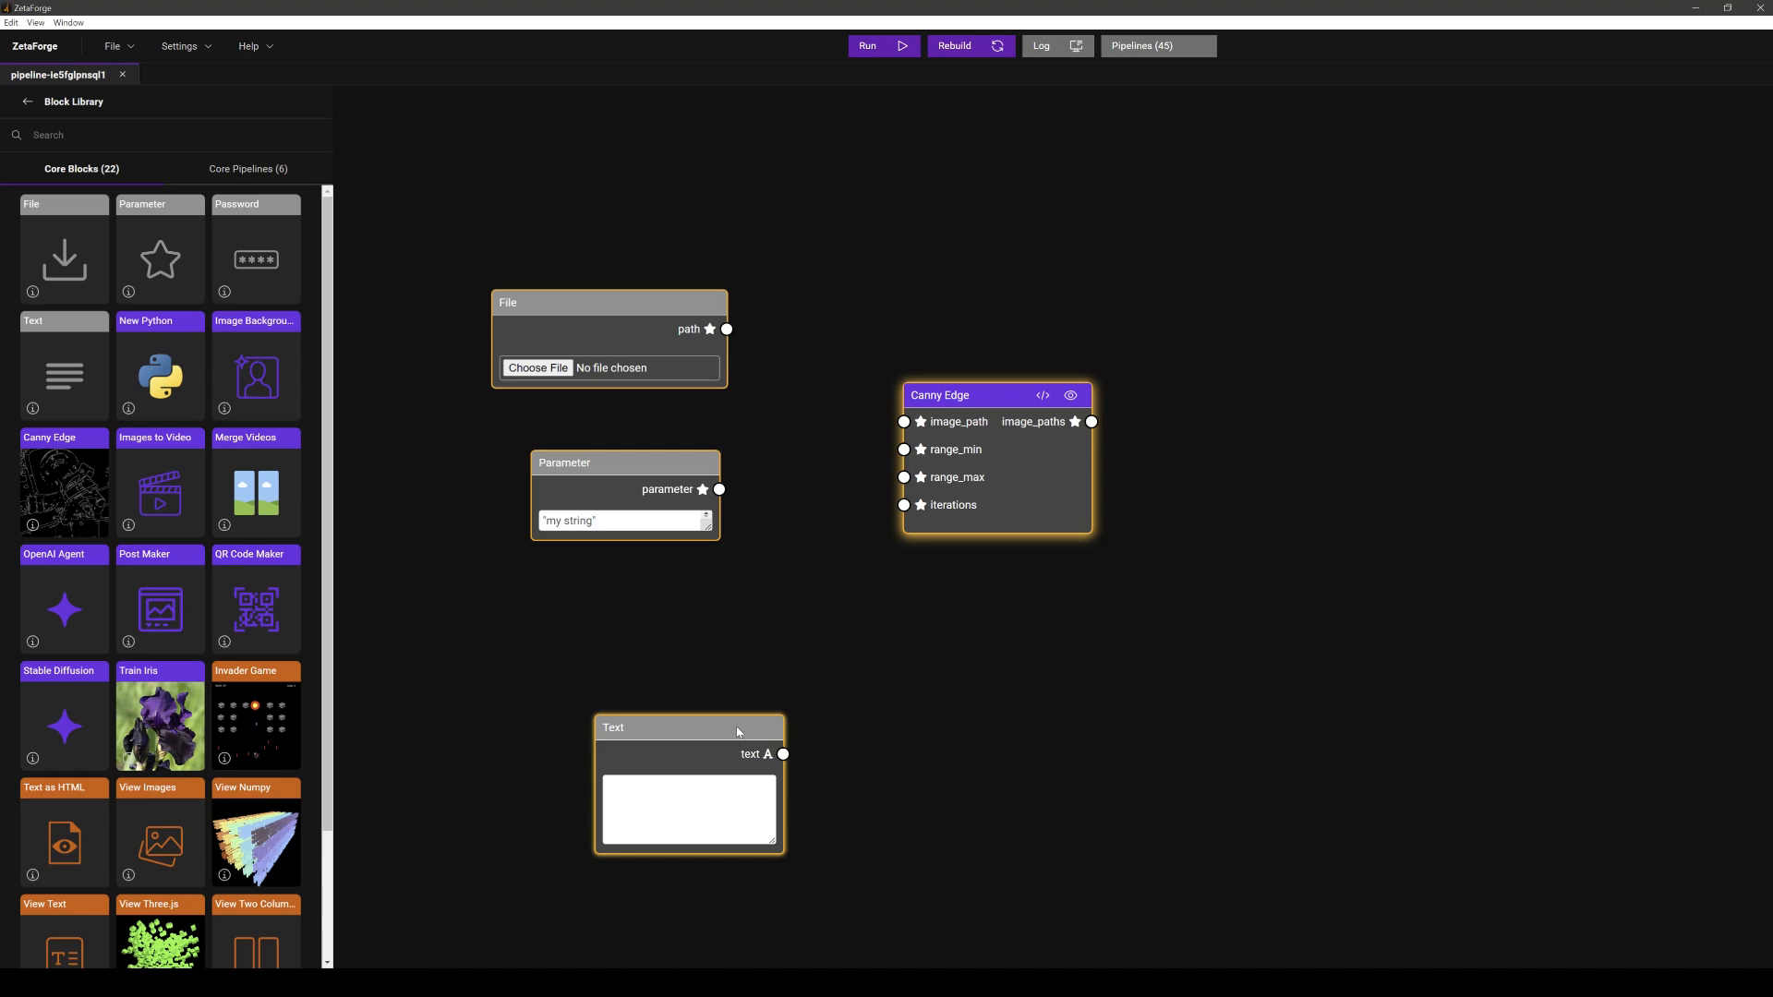
left_click_drag(743, 729, 674, 661)
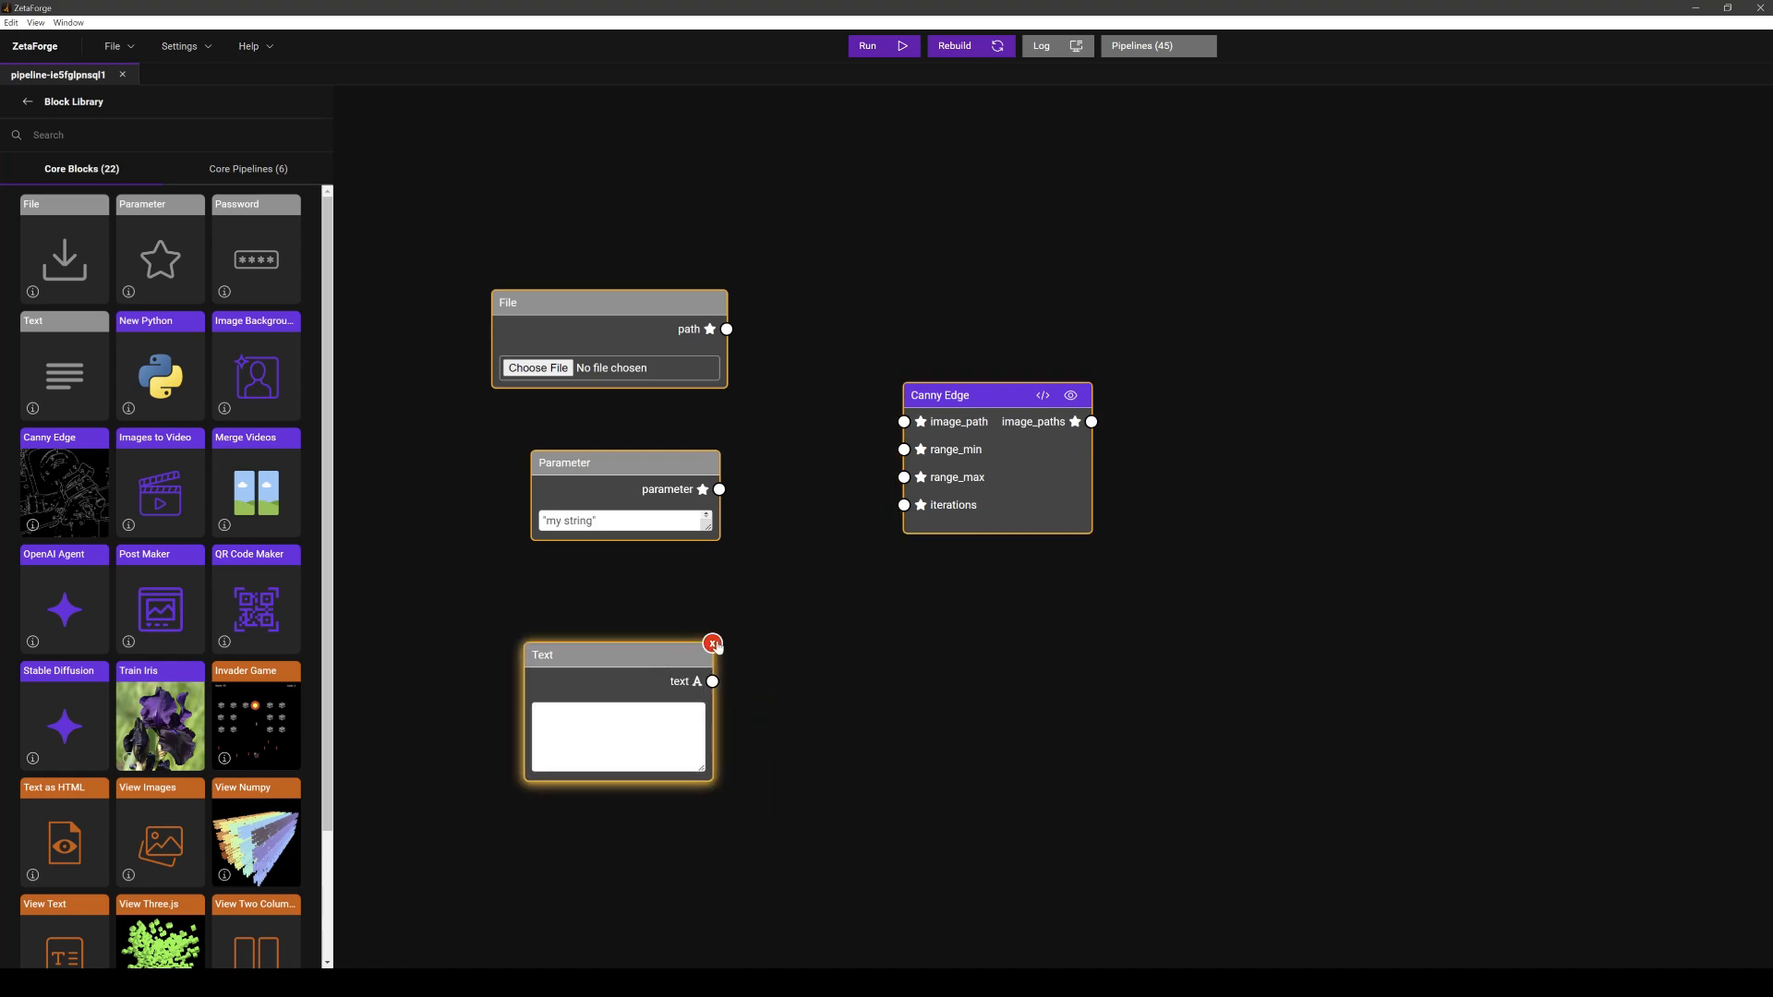
left_click(712, 641)
- Set the Parameter block's value to 0 and move the block up below the File block
triple_click(638, 522)
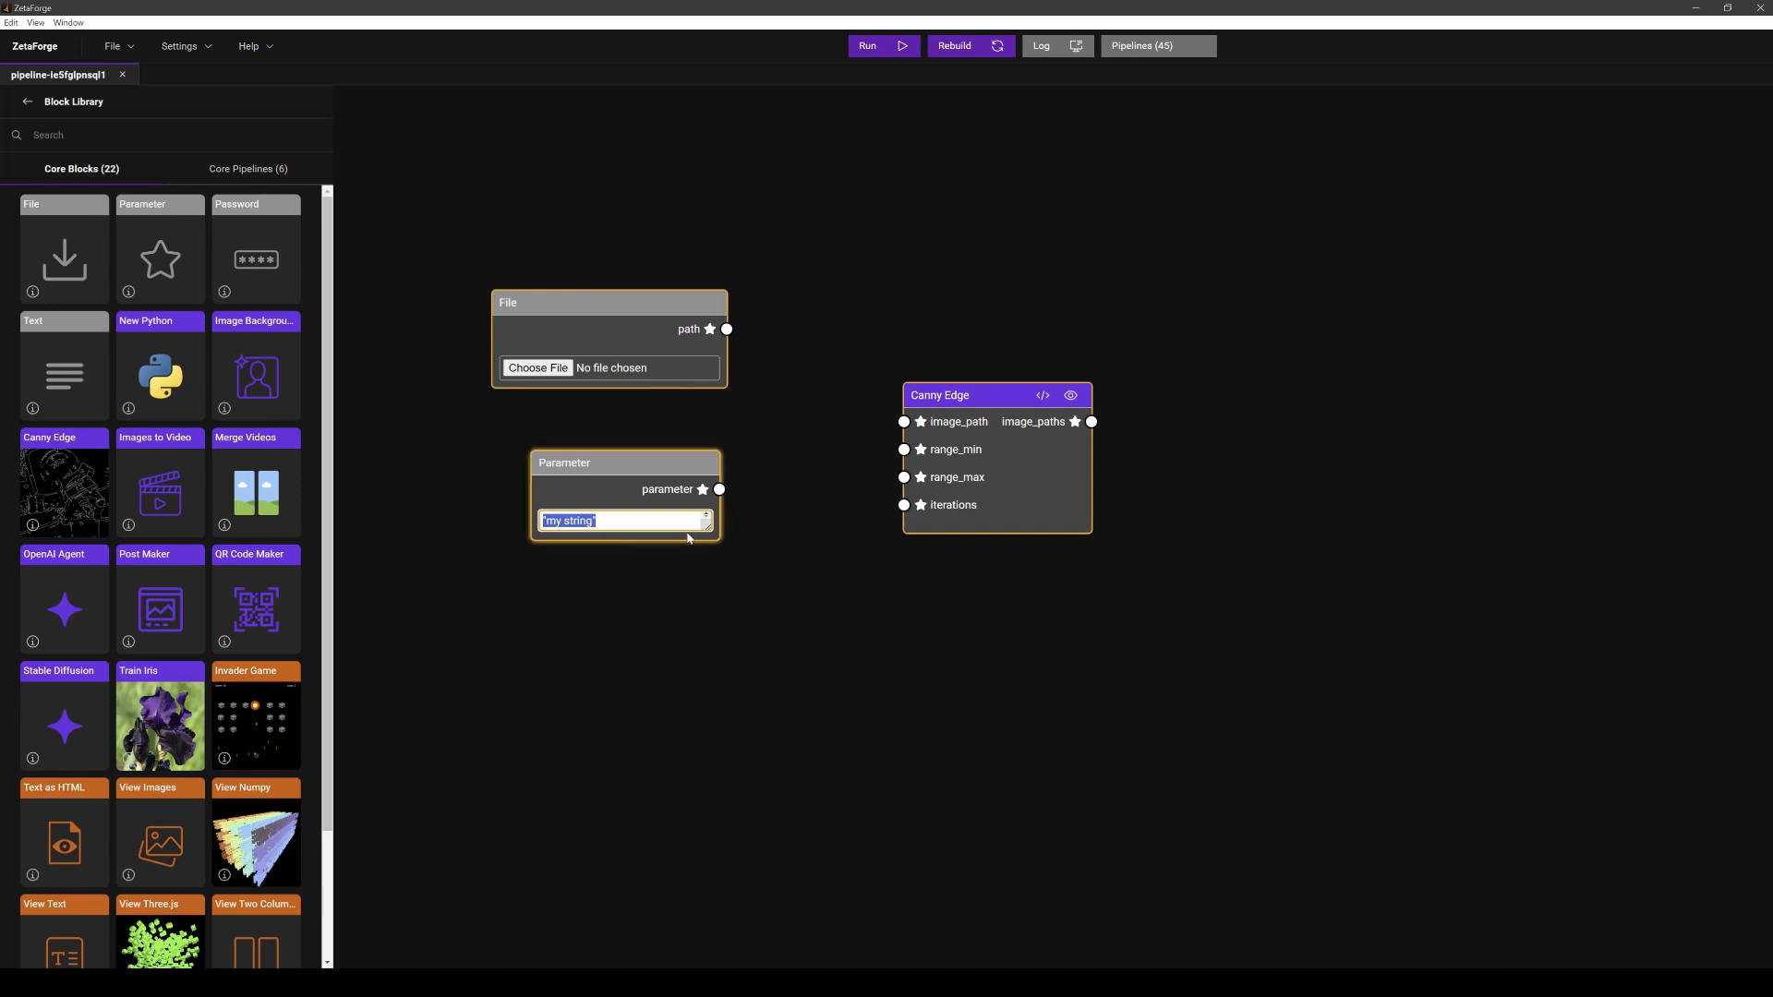
type("0")
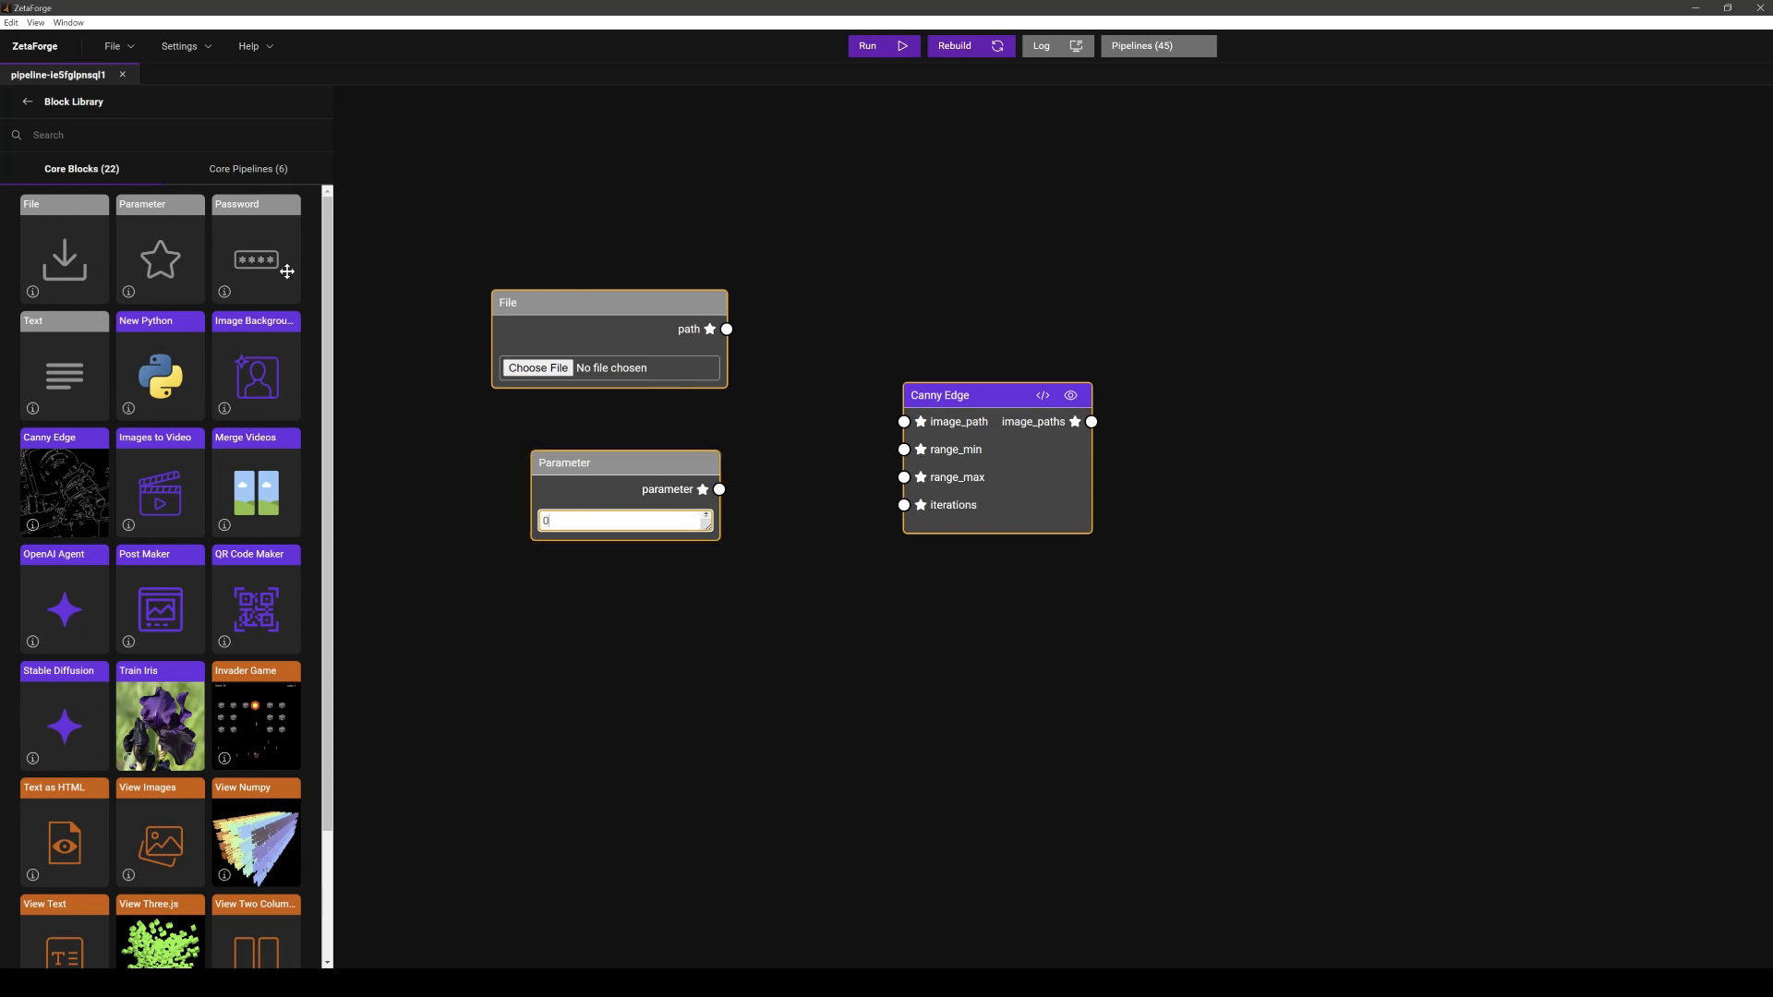
left_click(154, 228)
left_click_drag(154, 228, 530, 592)
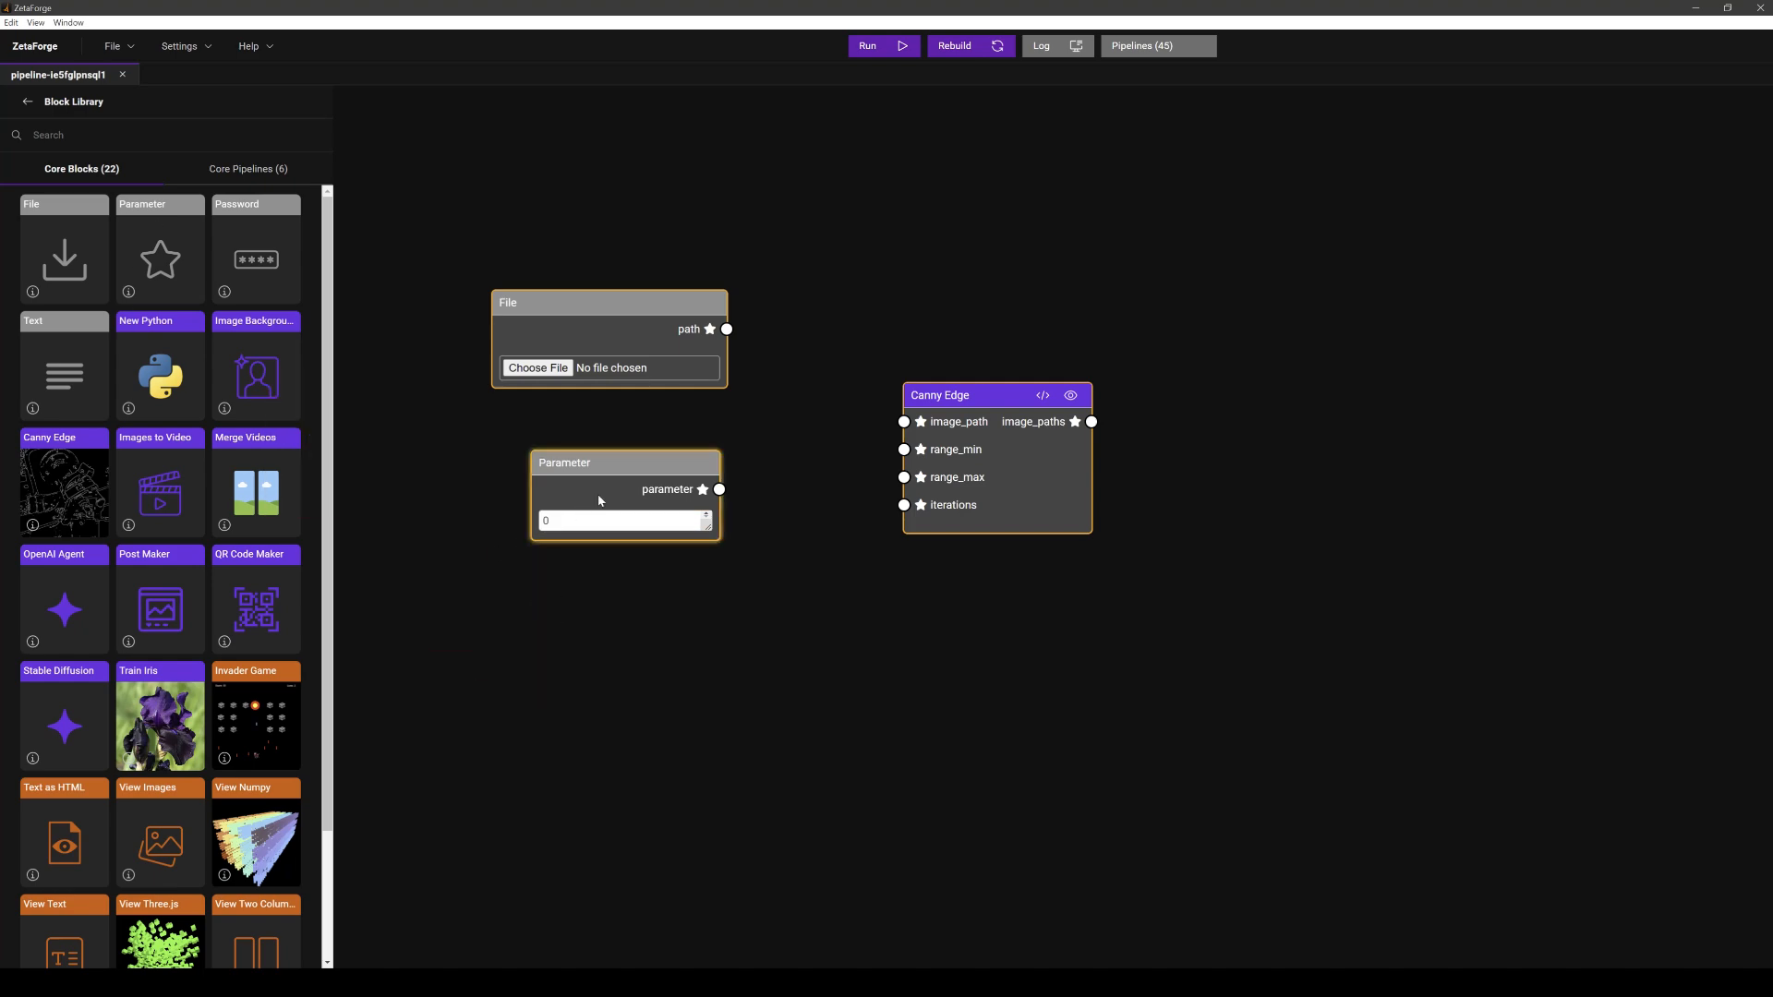
left_click_drag(615, 474, 586, 440)
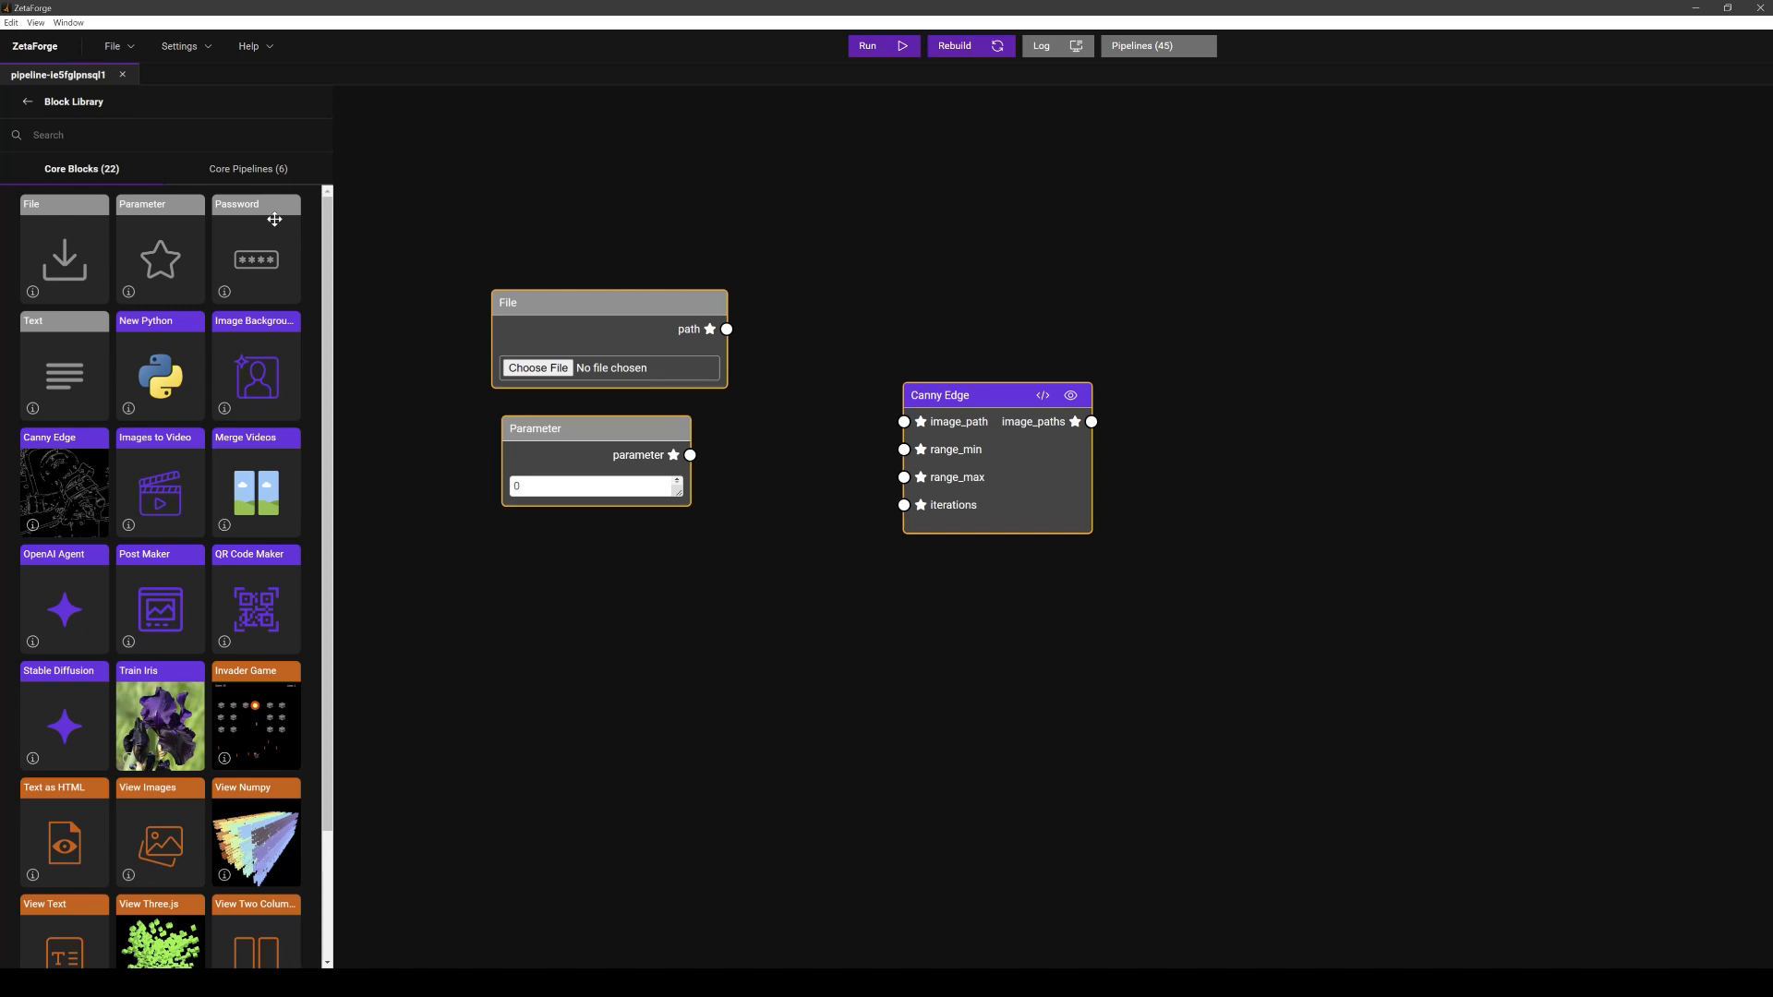
- Add two more Parameter blocks and set their values to 800 and 30
left_click_drag(161, 210, 531, 546)
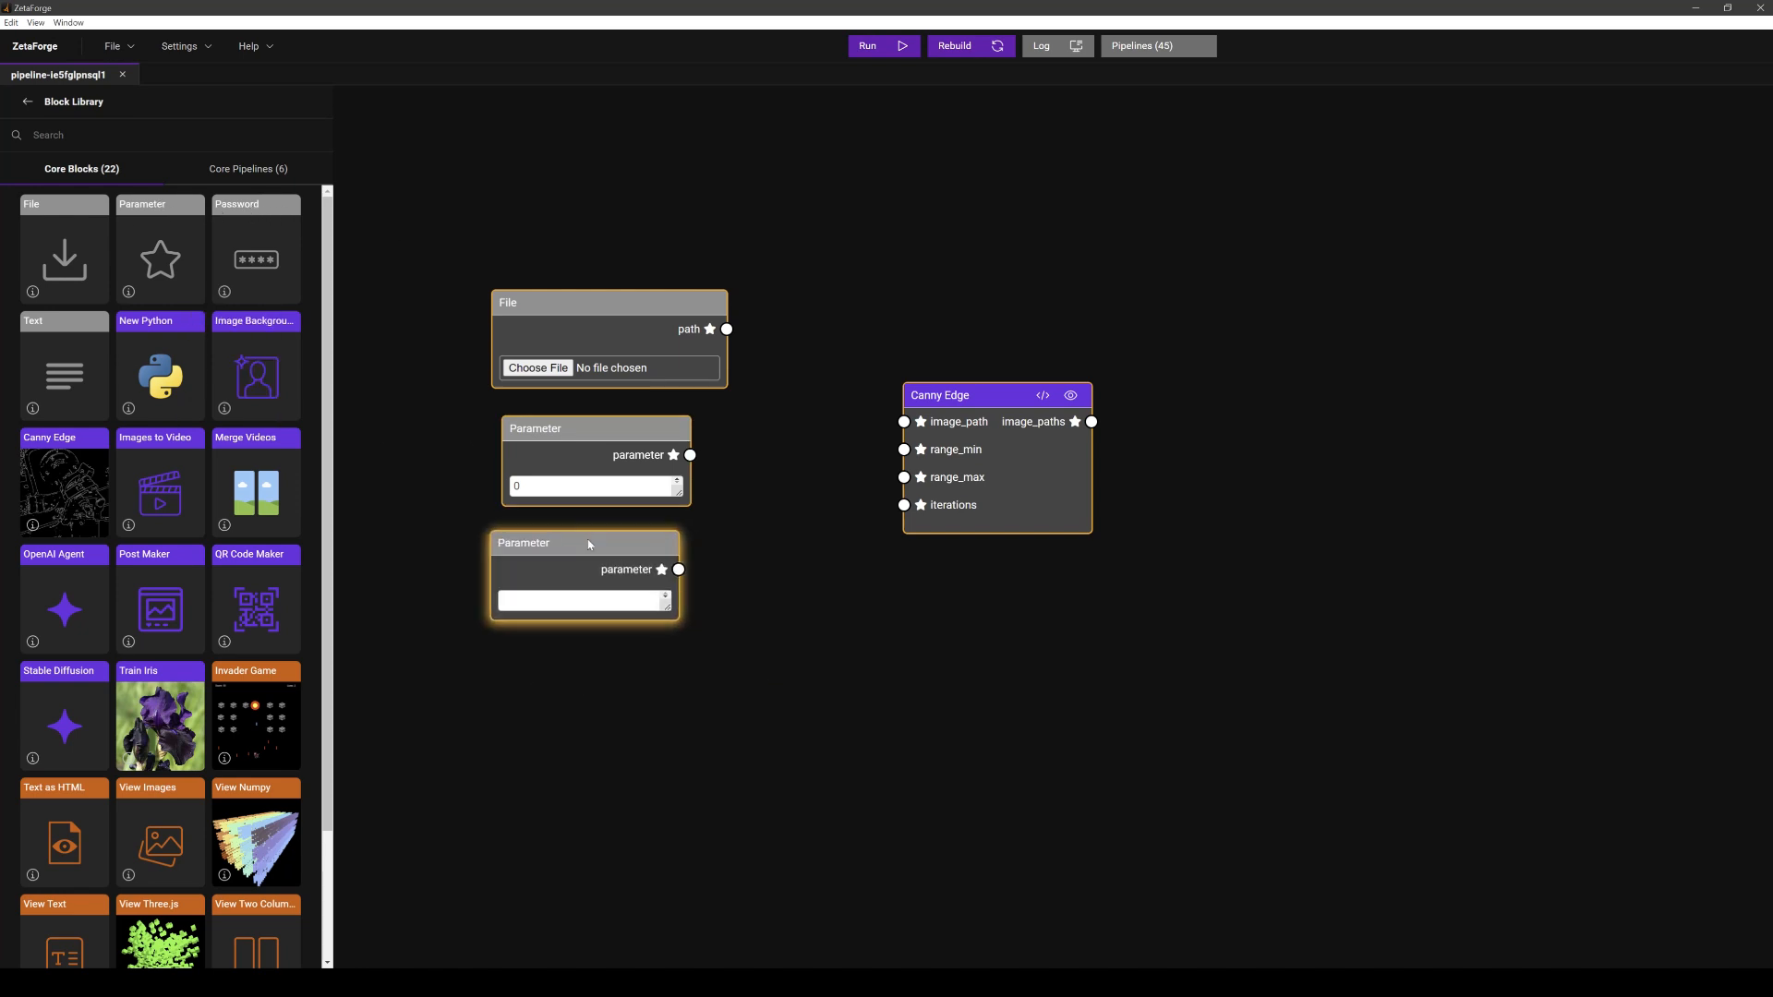
left_click_drag(154, 225, 581, 650)
left_click(576, 600)
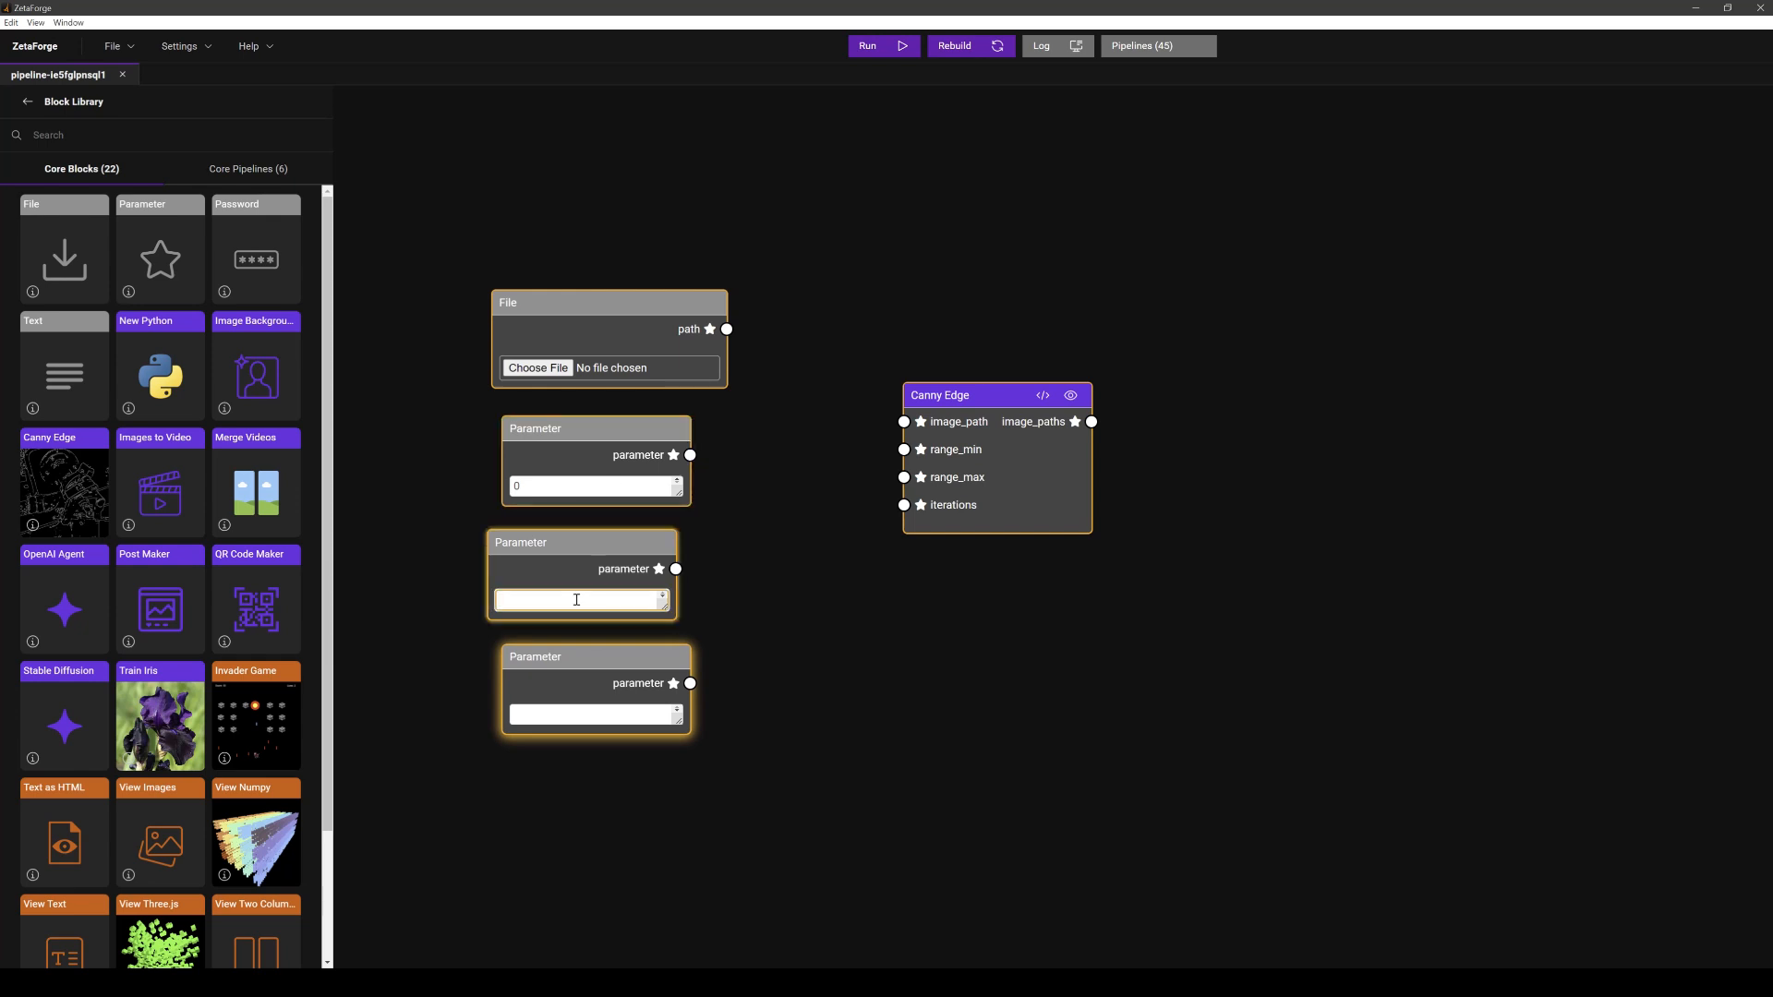
type("800")
left_click(595, 718)
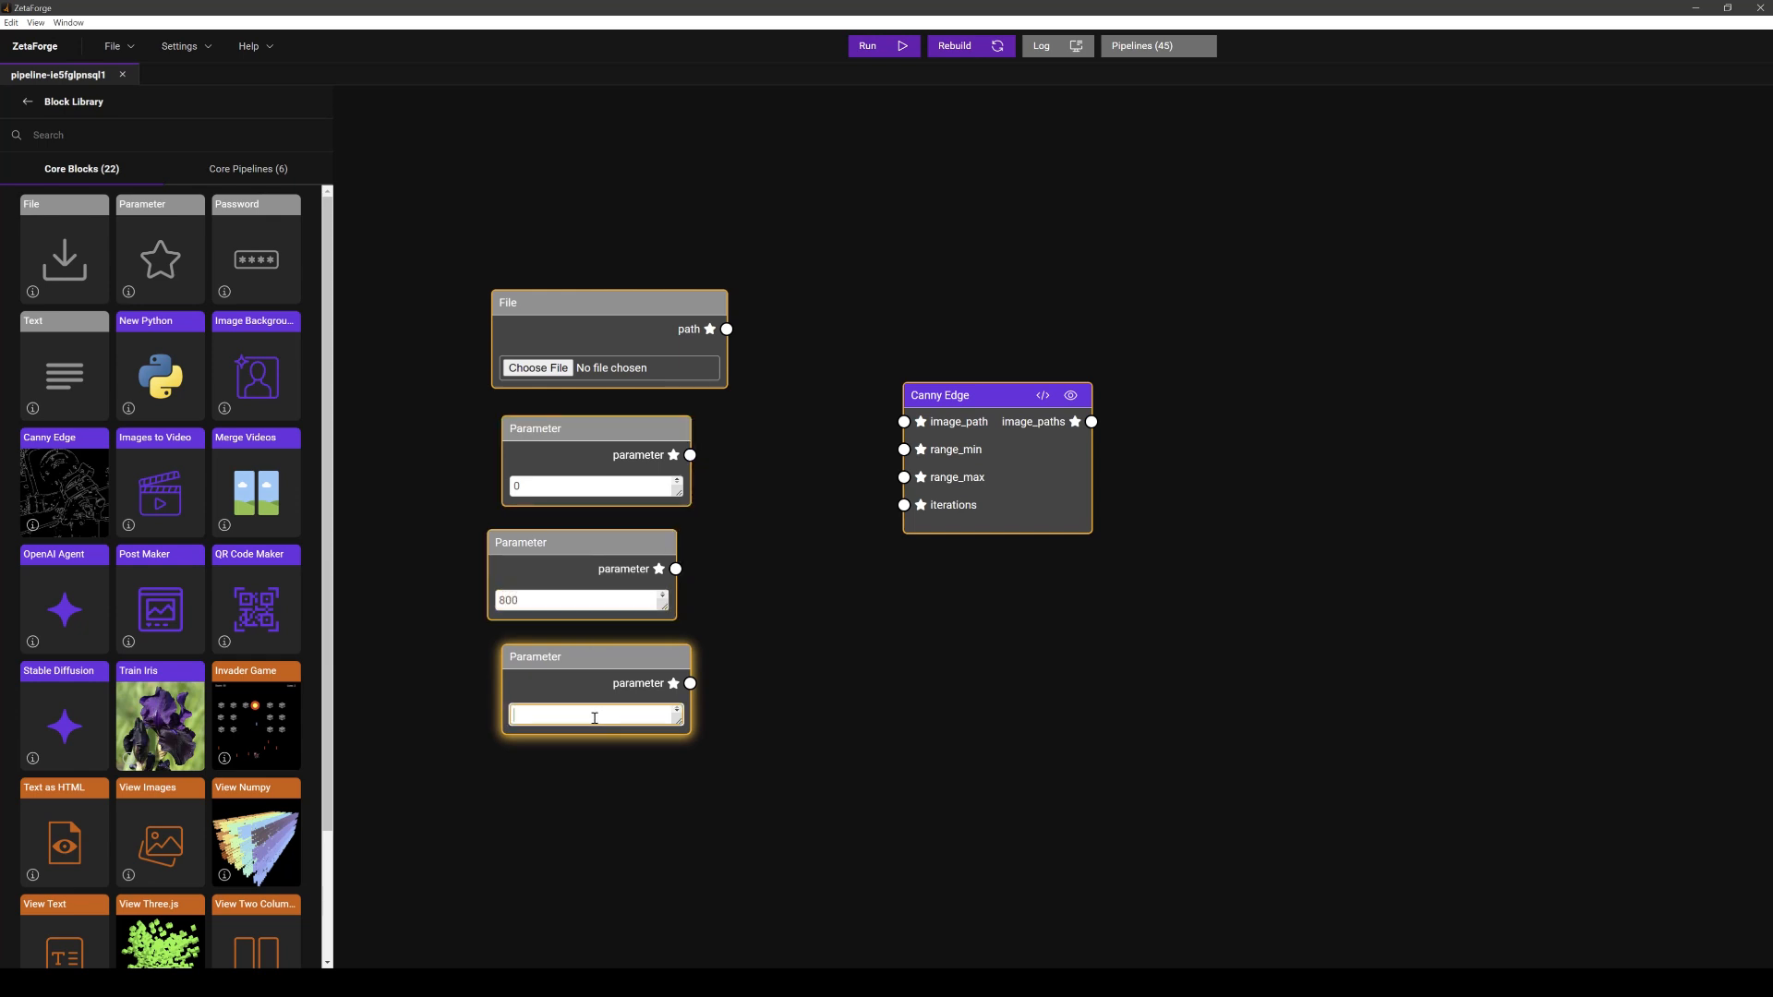
type("30")
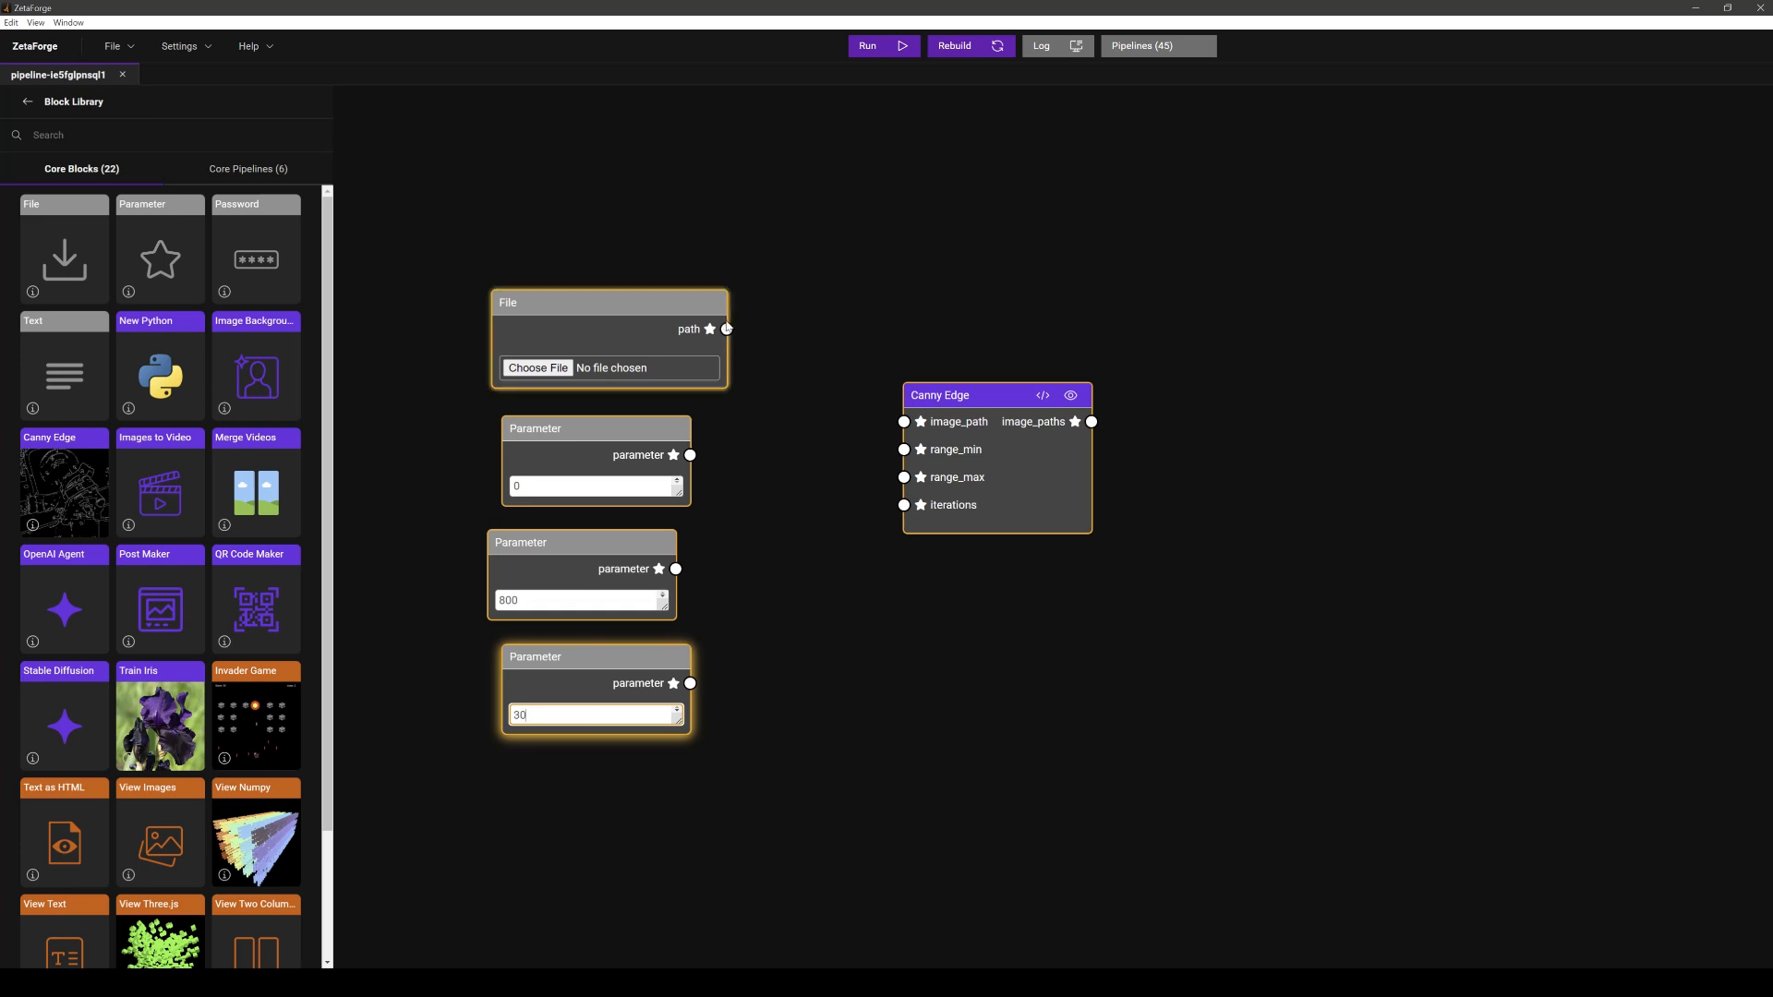
- Connect the File path to image_path and the 0, 800 and 30 parameters to range_min, range_max and iterations
left_click_drag(727, 329, 904, 422)
left_click_drag(690, 455, 904, 450)
left_click_drag(676, 569, 904, 478)
left_click_drag(690, 683, 904, 505)
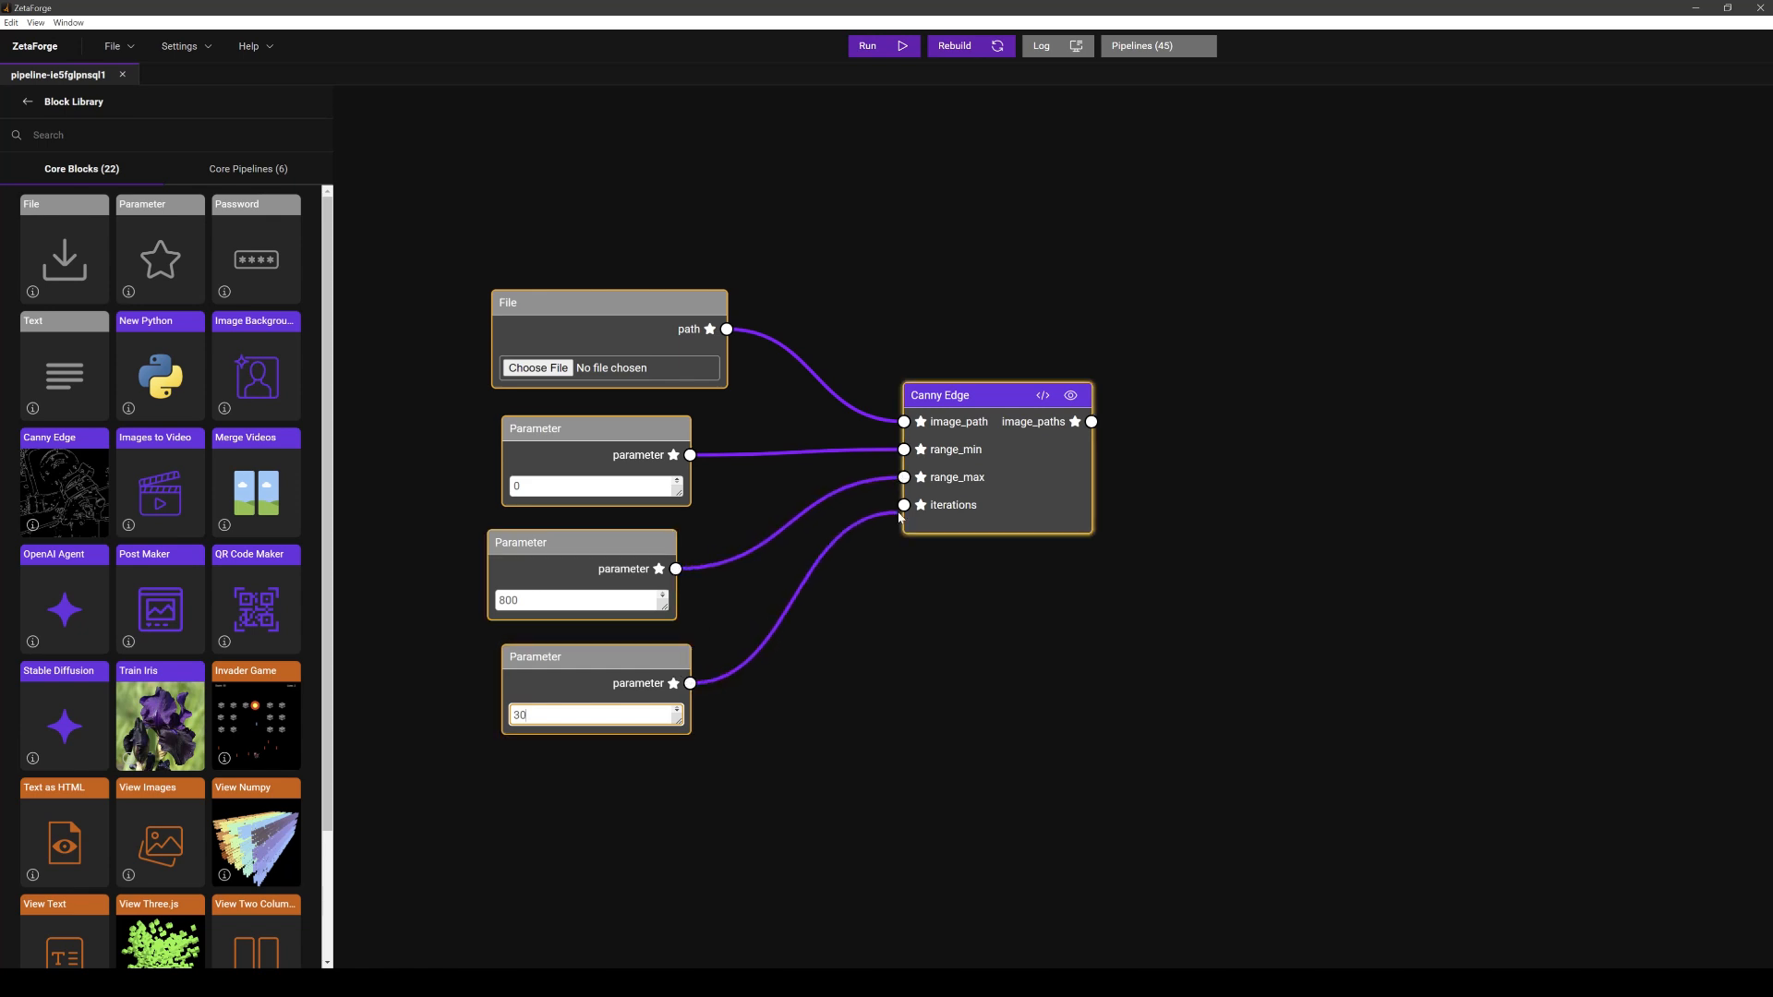
left_click_drag(614, 542, 635, 539)
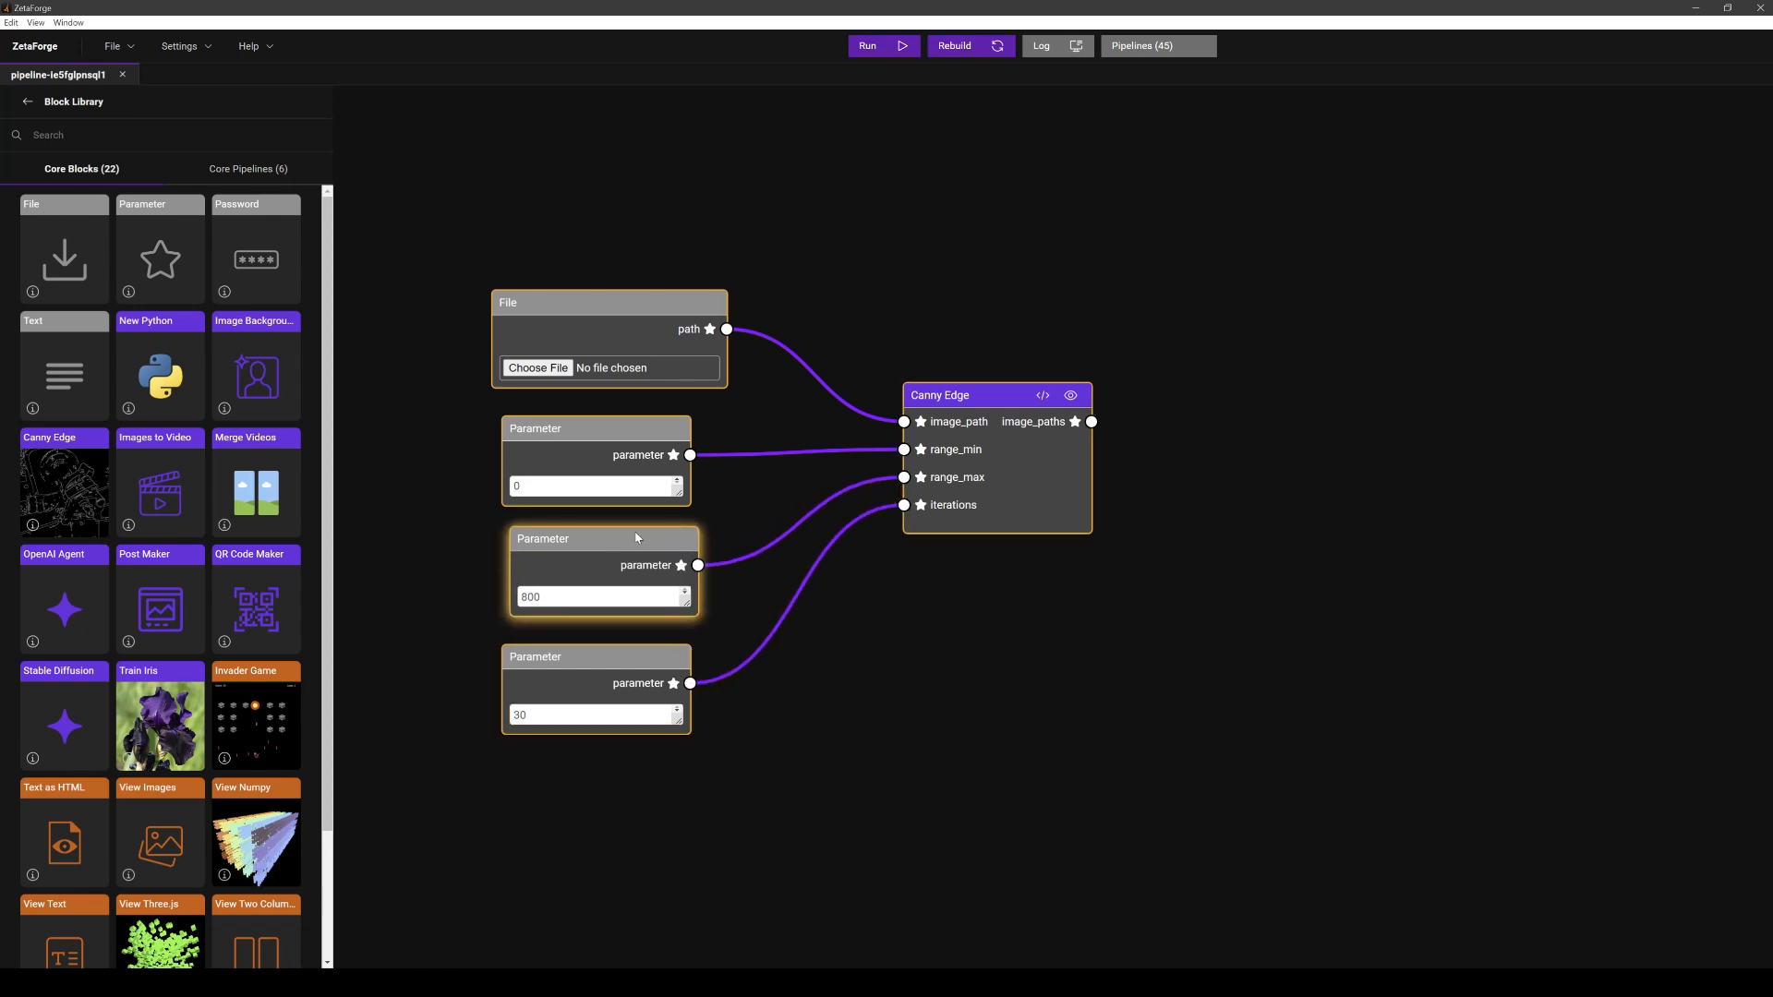
- Choose red_cat.png as the File block's input file
left_click(560, 367)
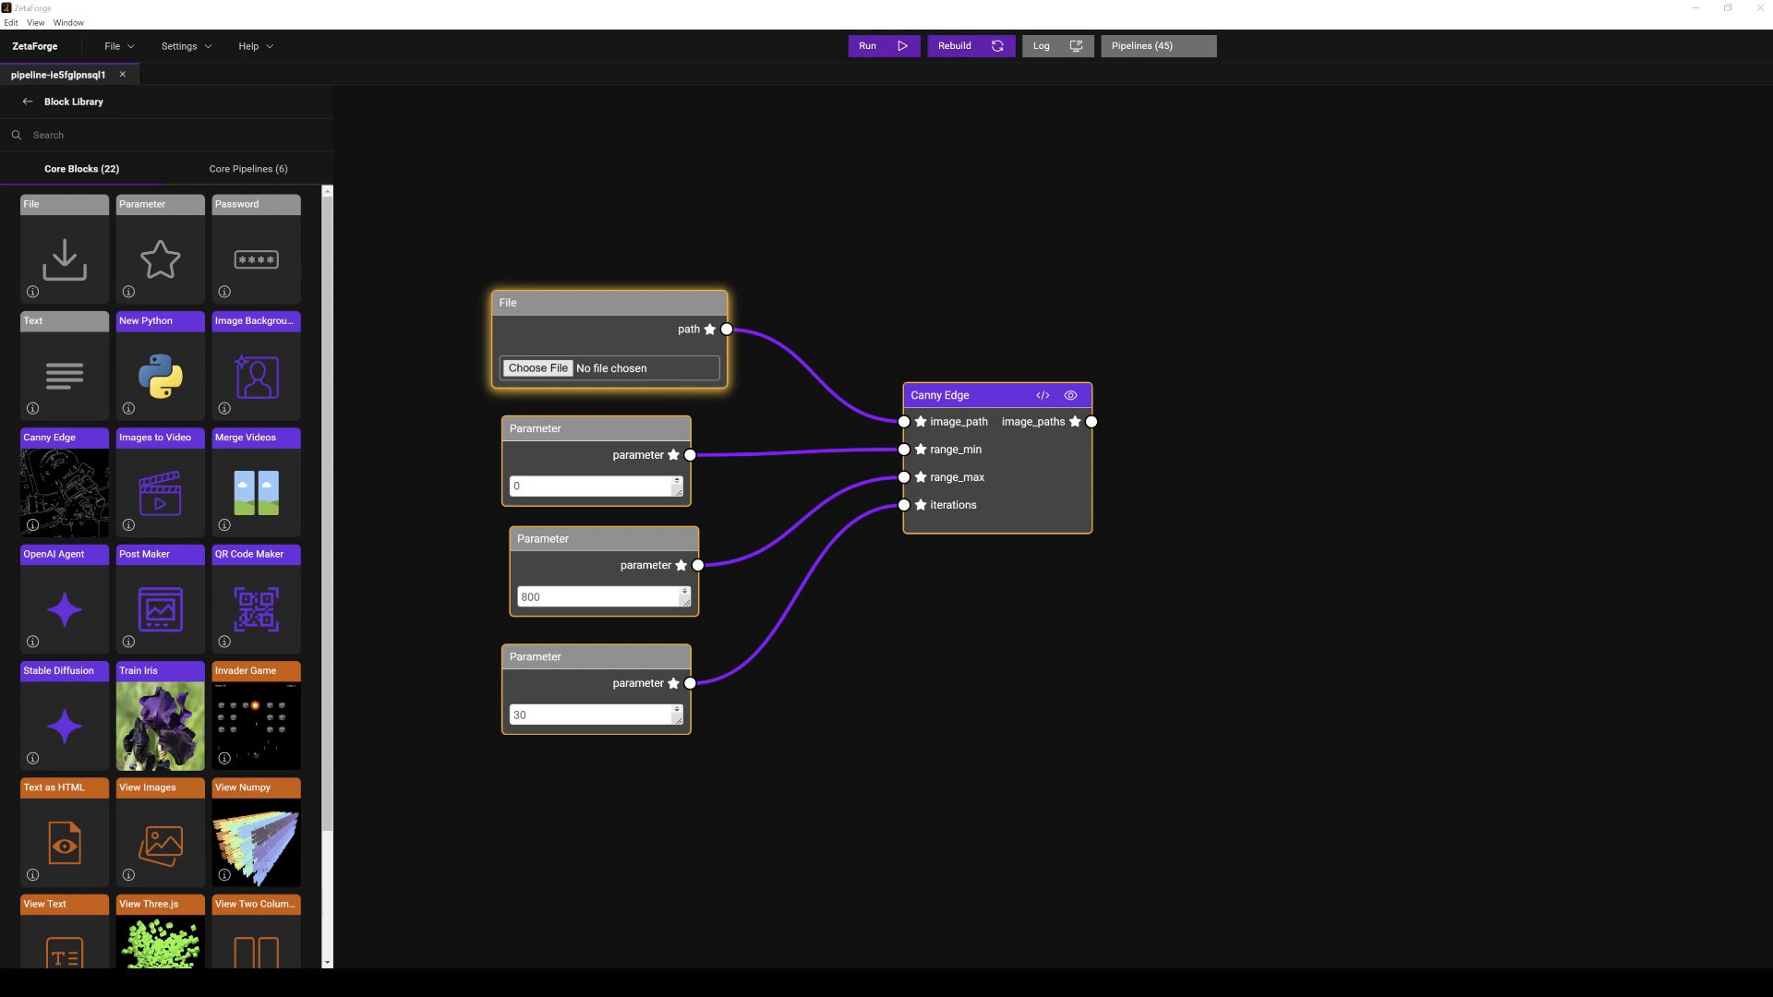
double_click(513, 260)
scroll(853, 277, "down", 3)
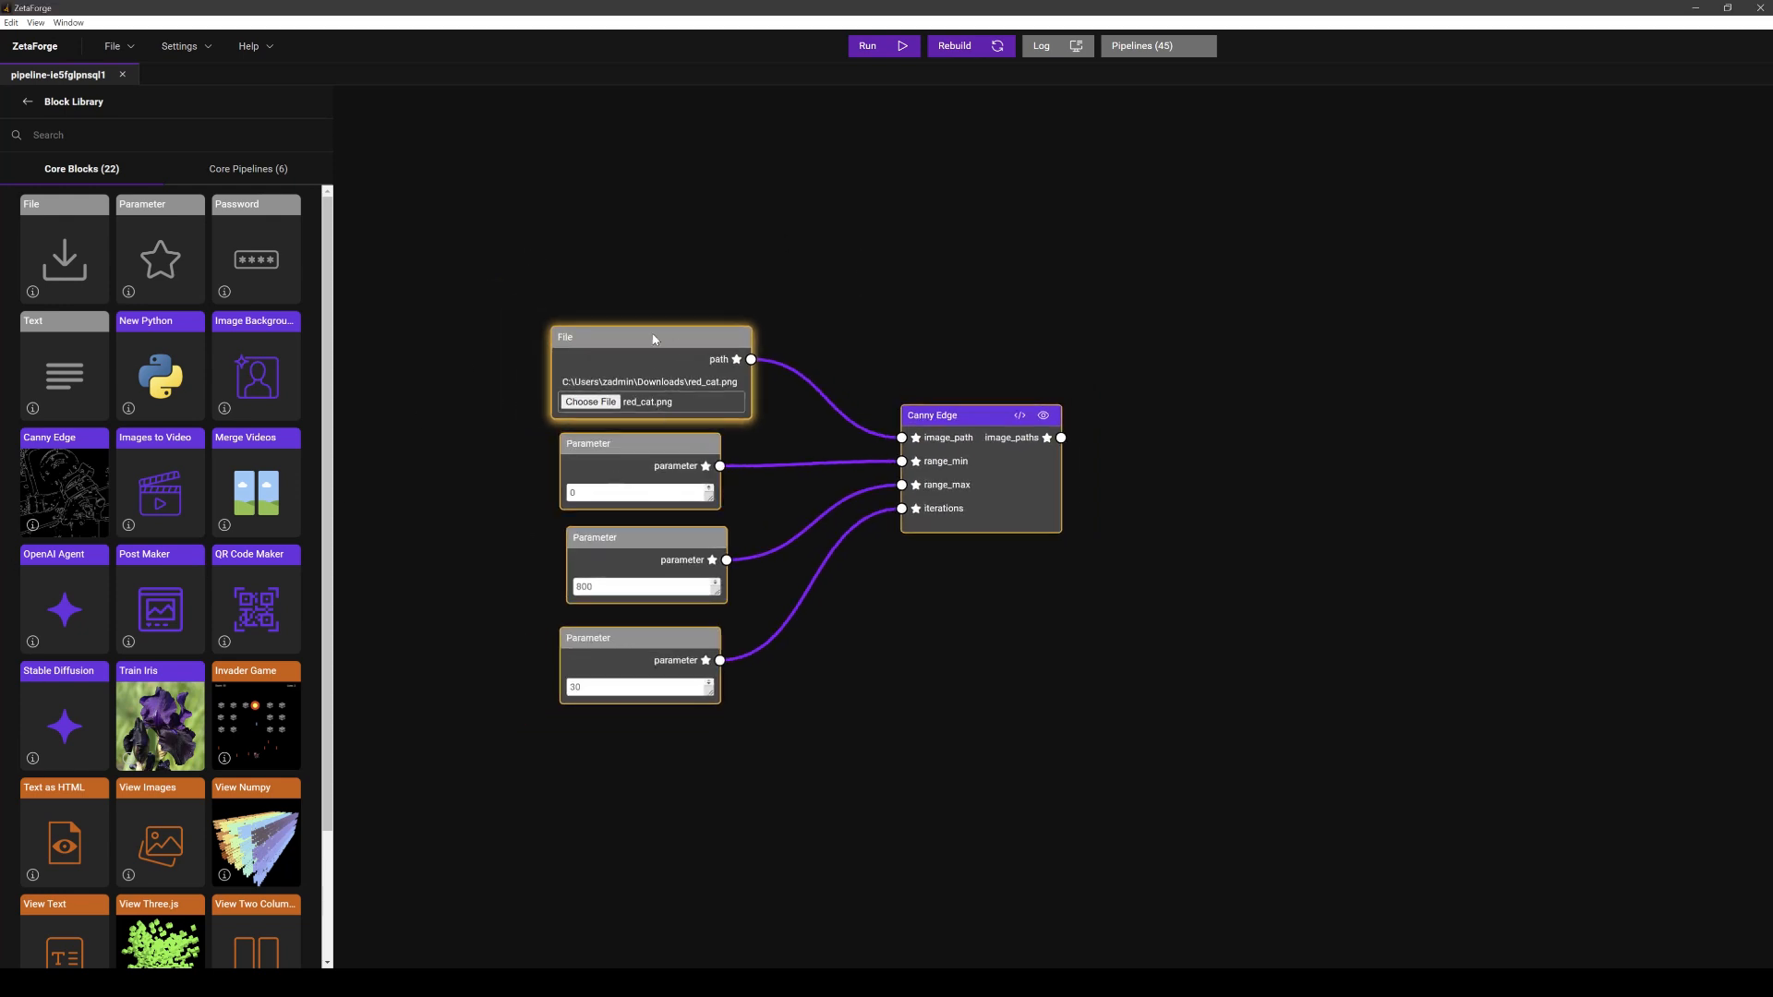
left_click_drag(654, 339, 644, 323)
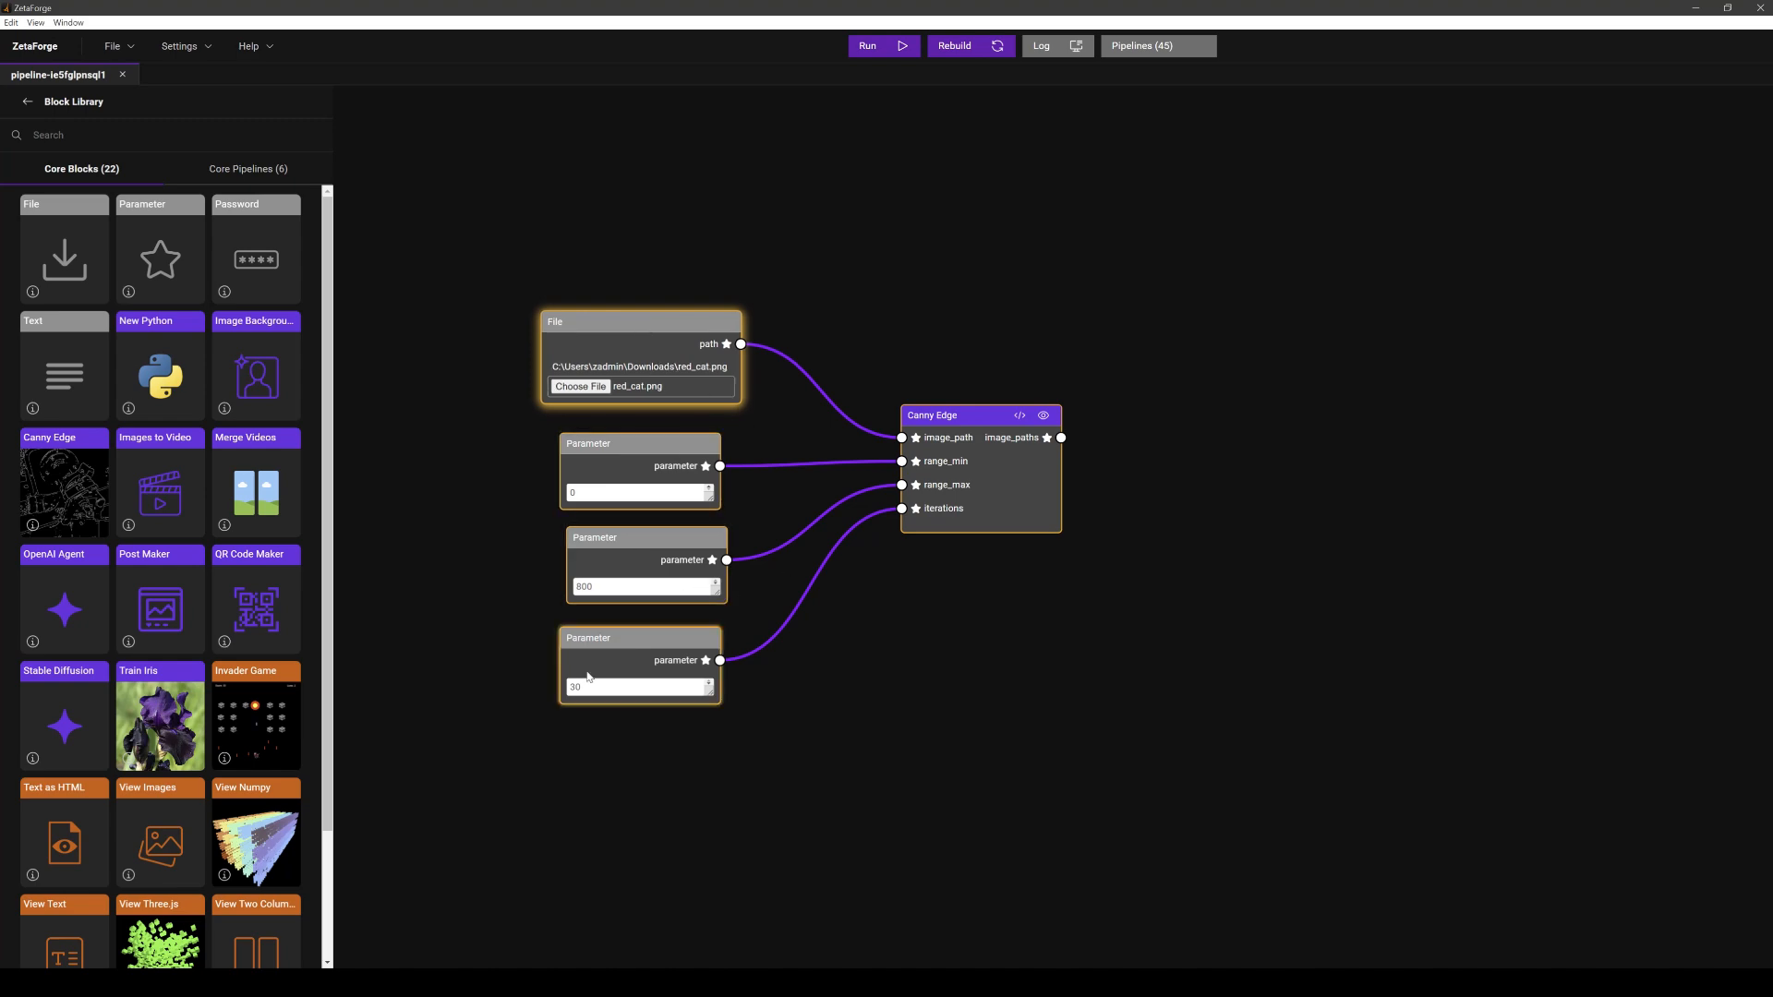
- Add two View Images blocks, one fed by the File path and one by Canny Edge's image_paths output
left_click_drag(148, 809, 942, 266)
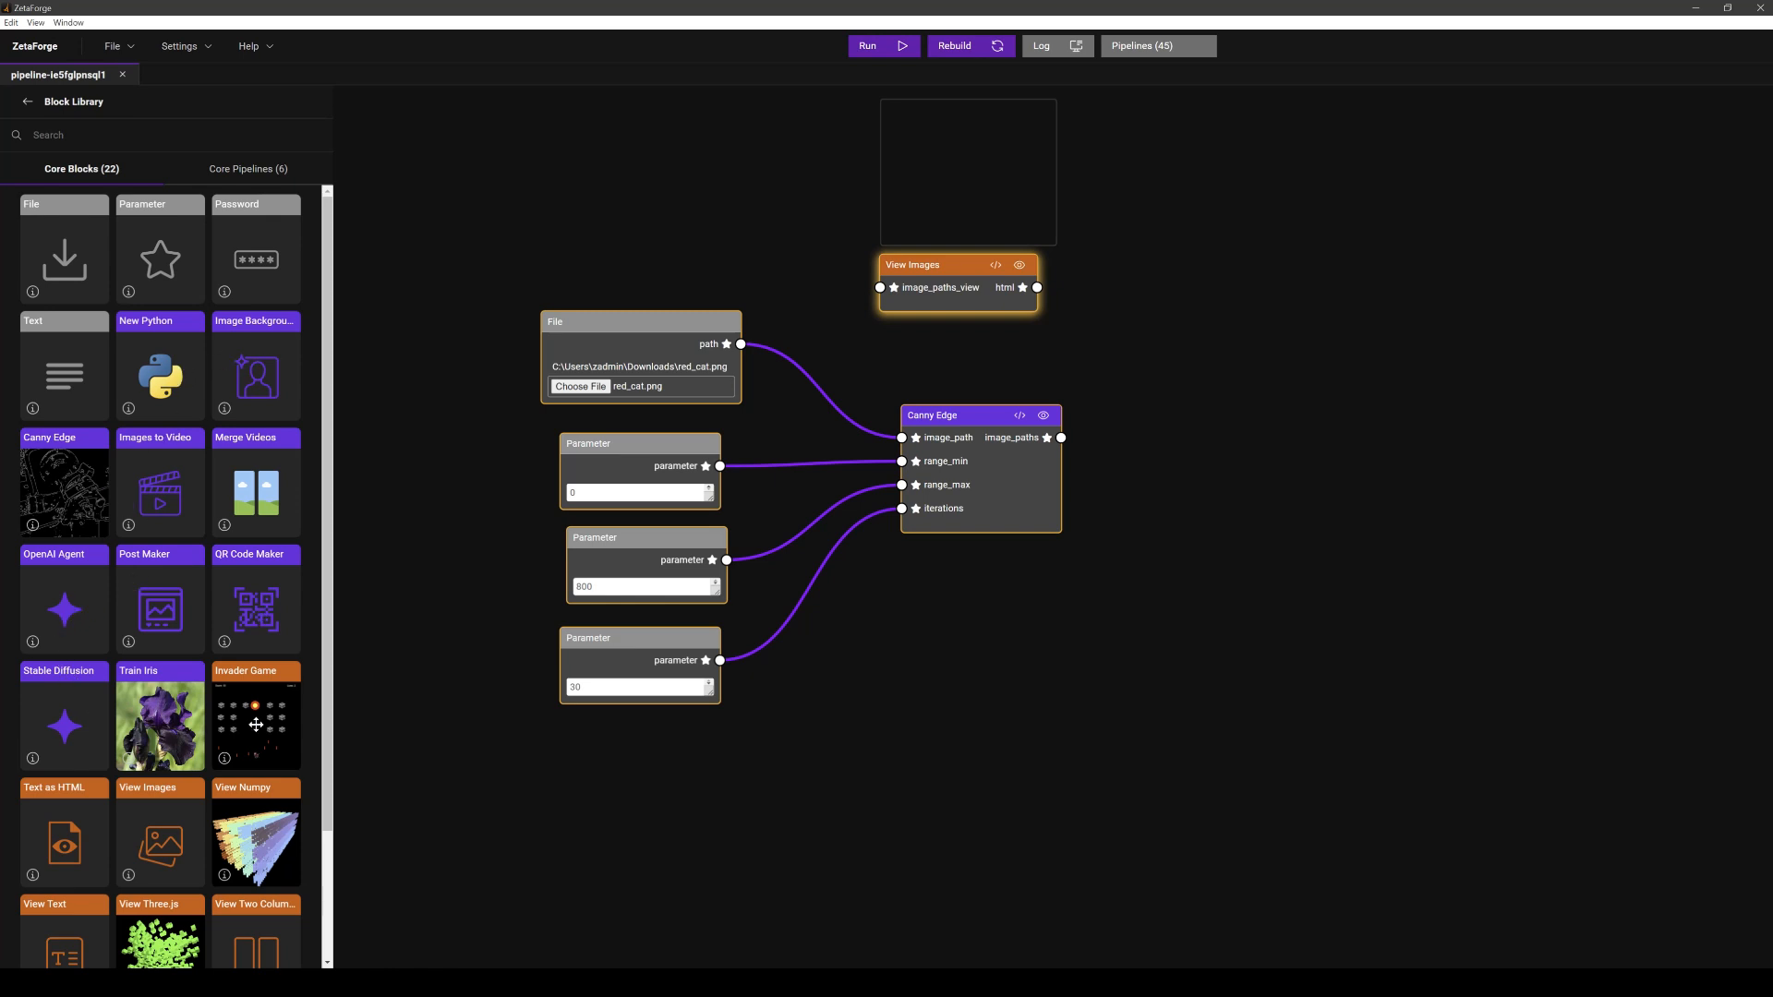
scroll(256, 725, "down", 2)
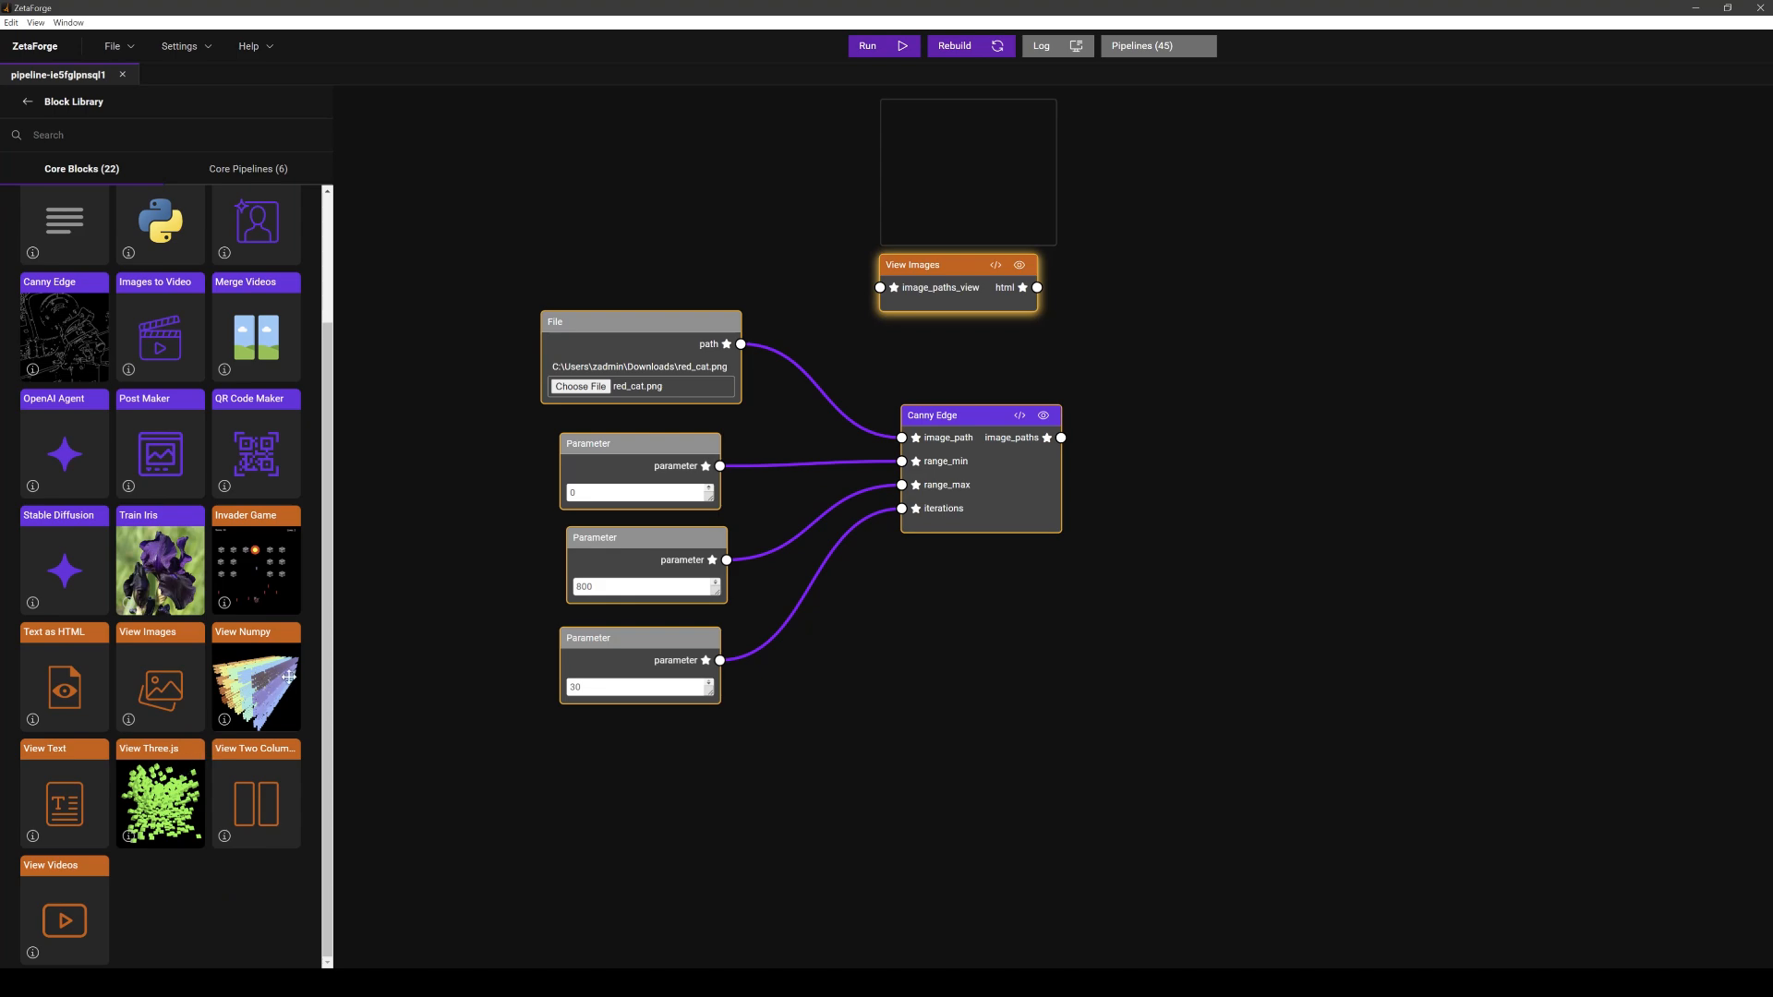
left_click_drag(741, 344, 880, 288)
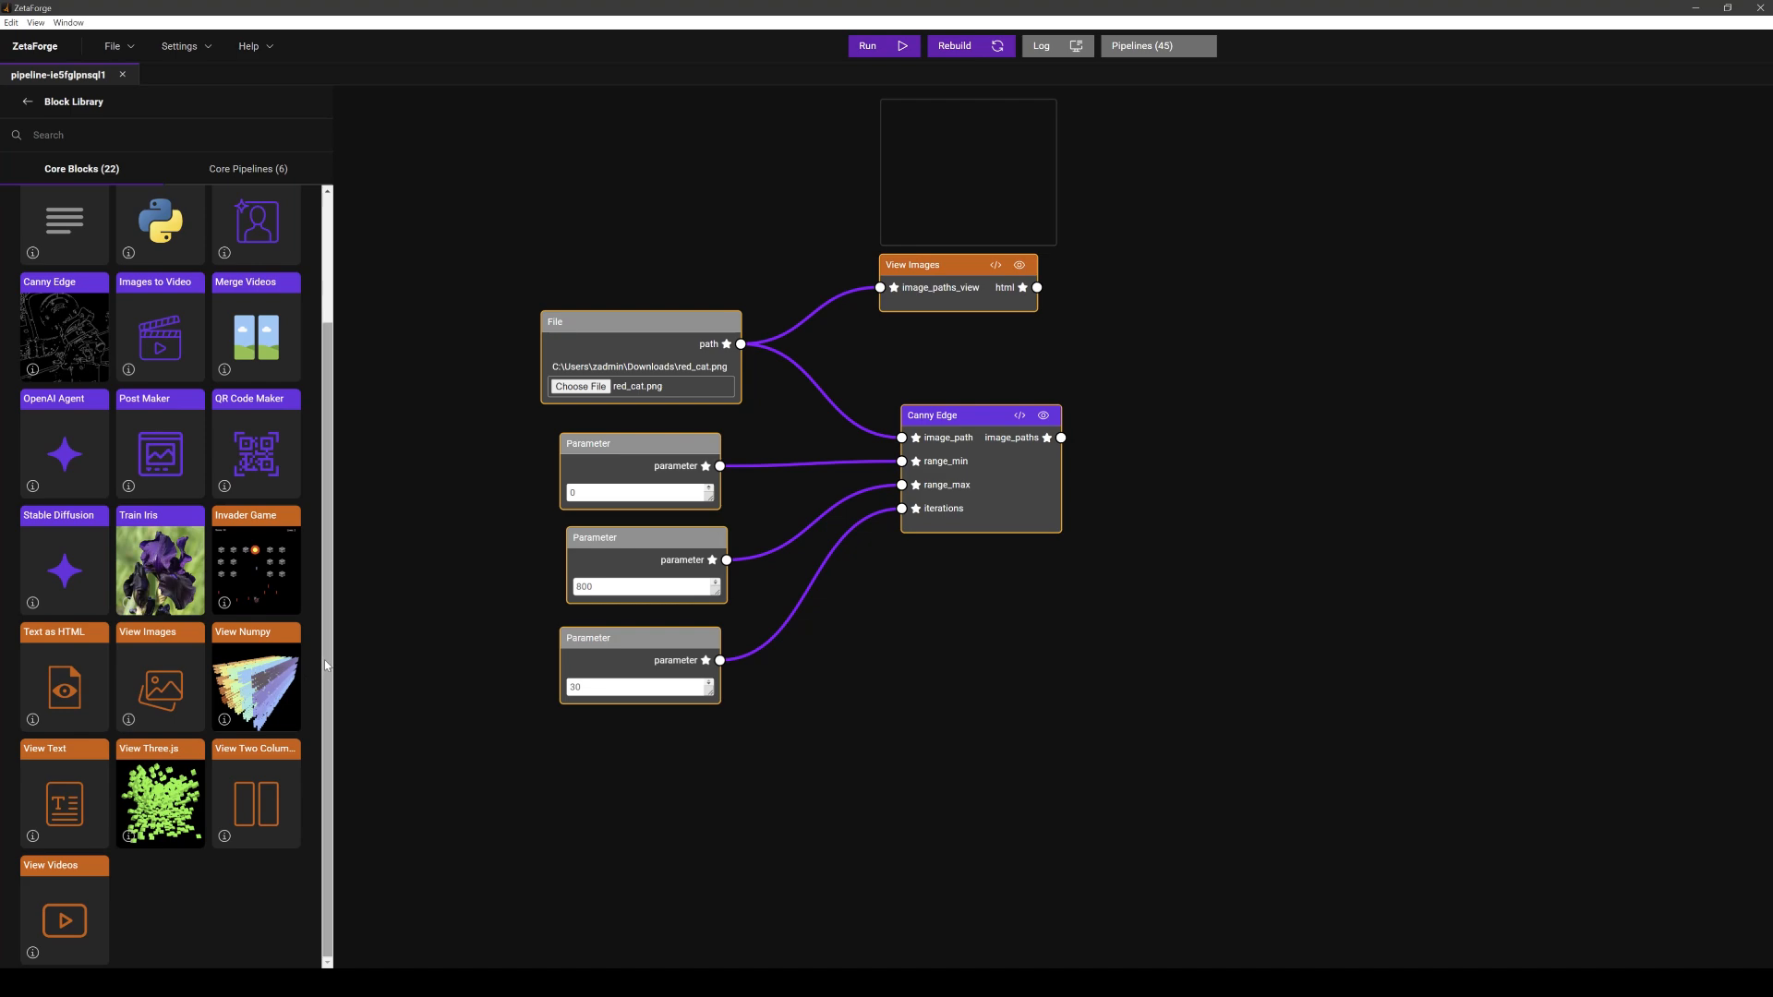
mouse_move(146, 673)
left_mouse_down()
mouse_move(371, 635)
mouse_move(1138, 411)
mouse_move(1076, 439)
mouse_move(1231, 409)
left_mouse_up()
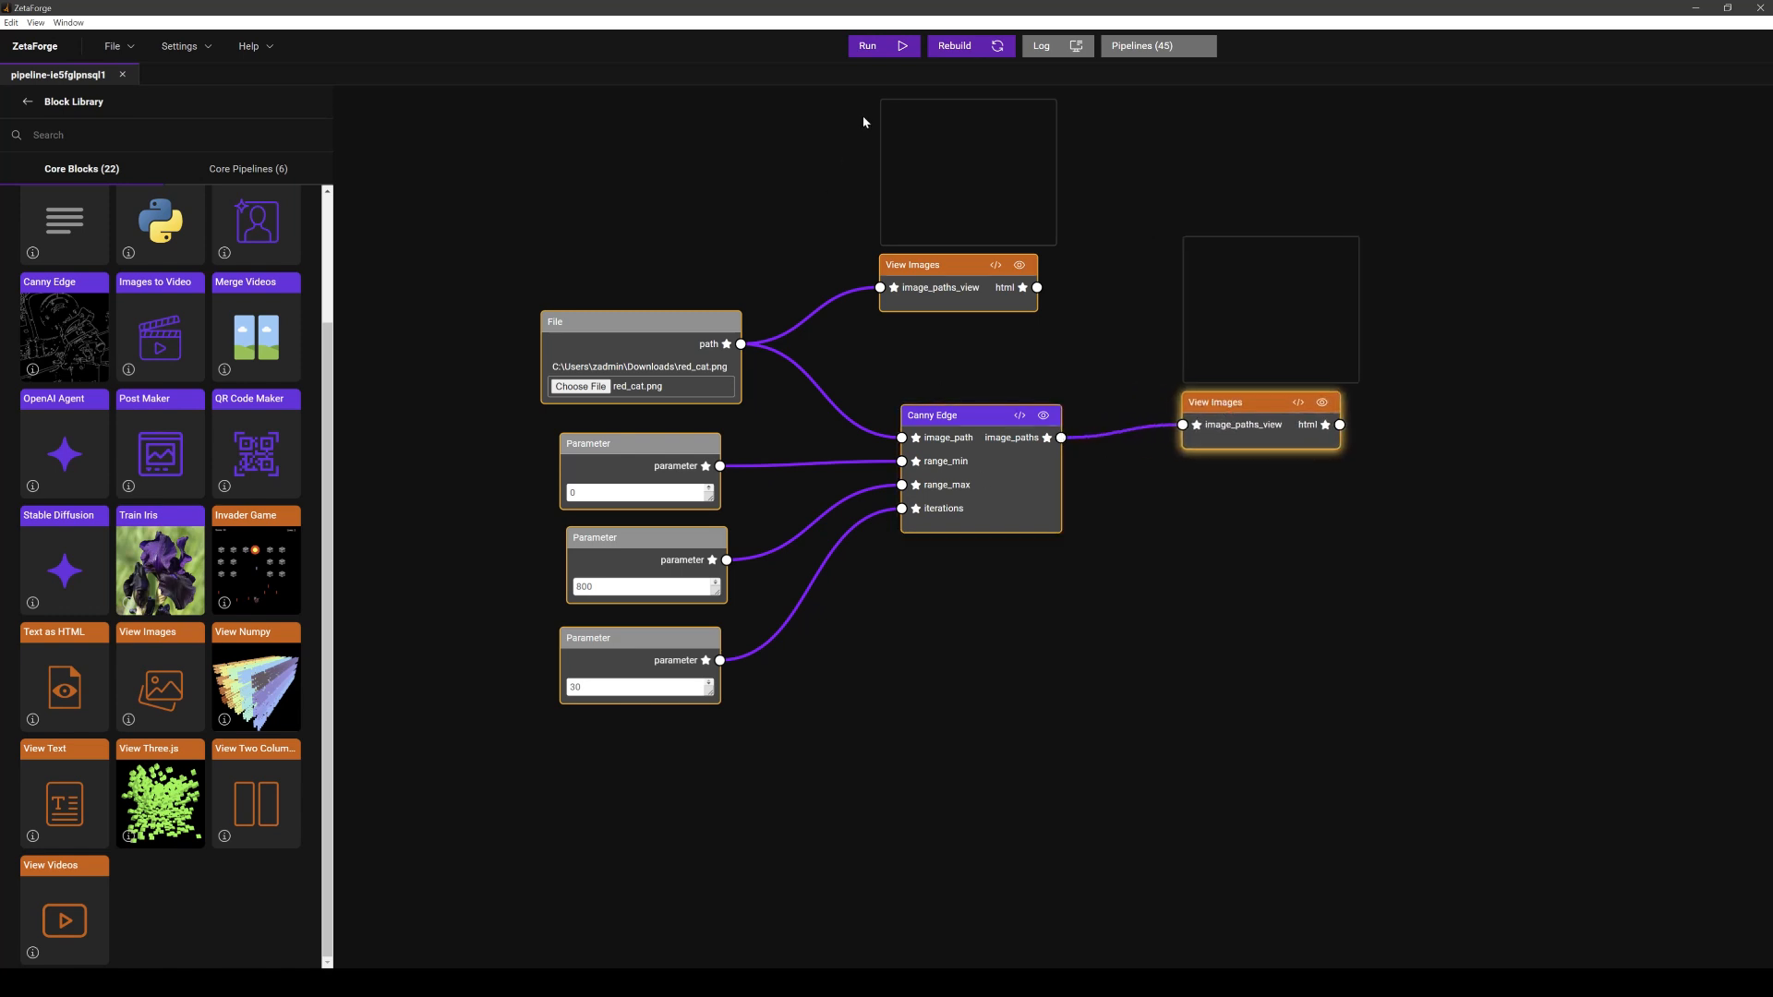
- Run the pipeline and open the pipeline logs
left_click(892, 52)
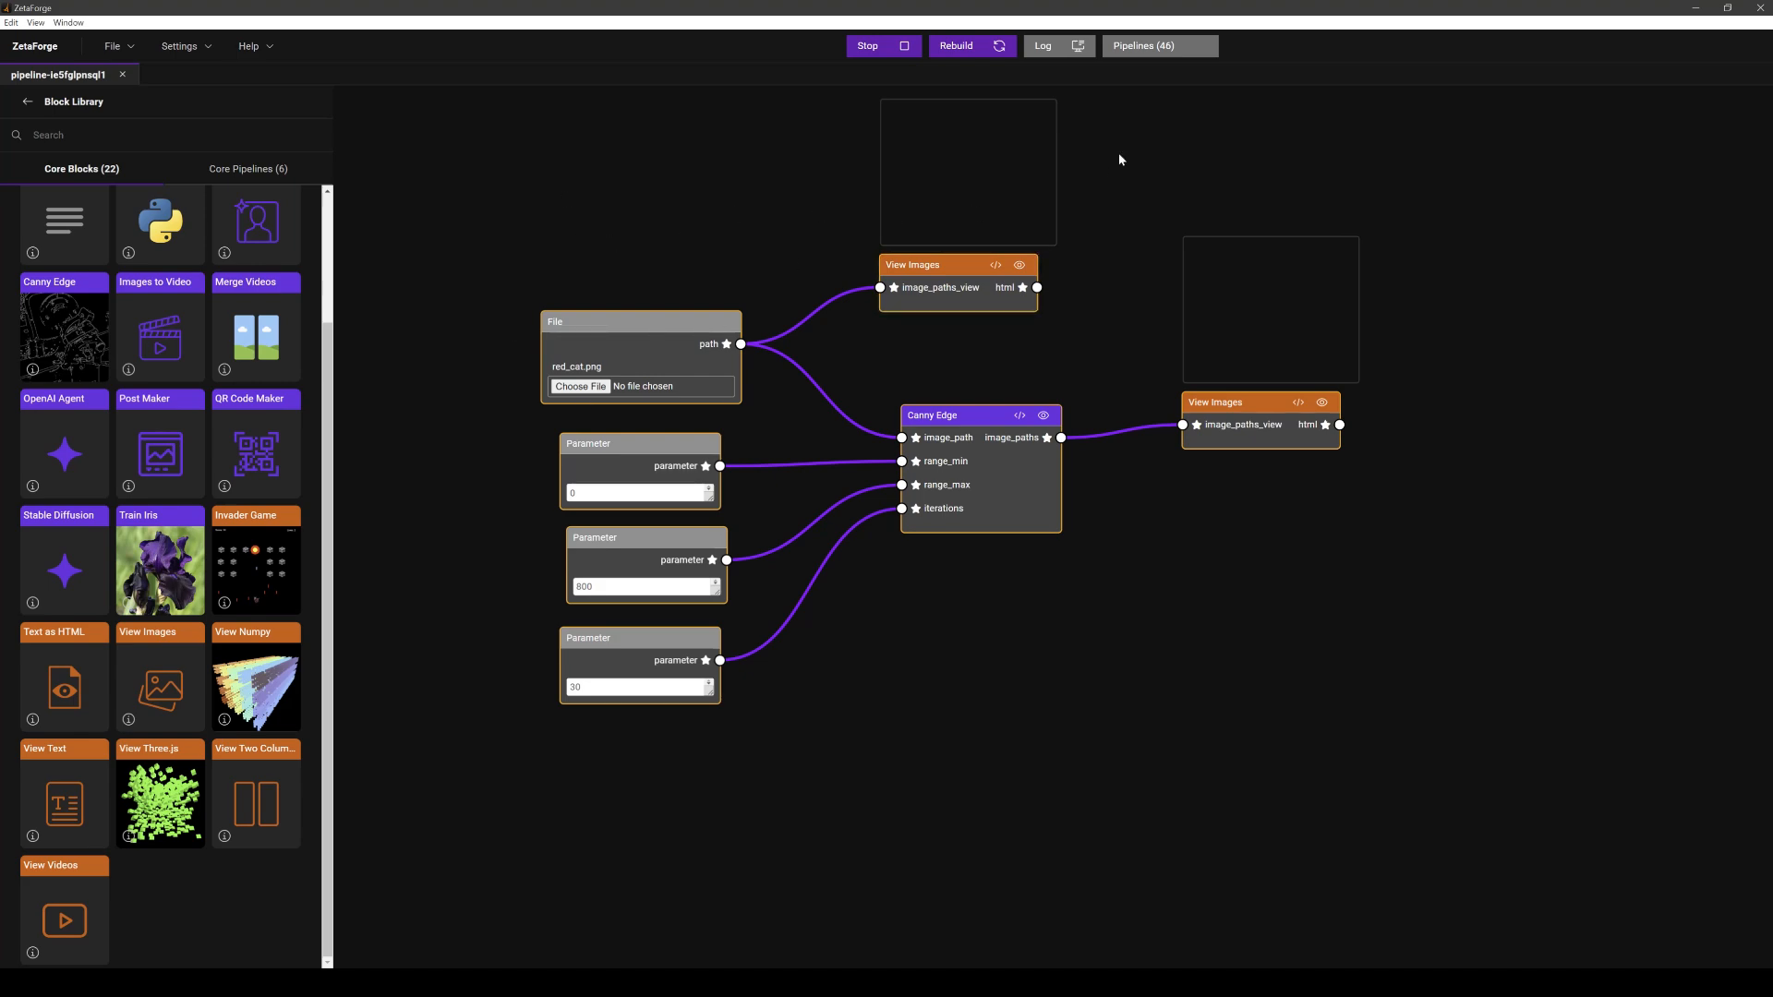
left_click(903, 51)
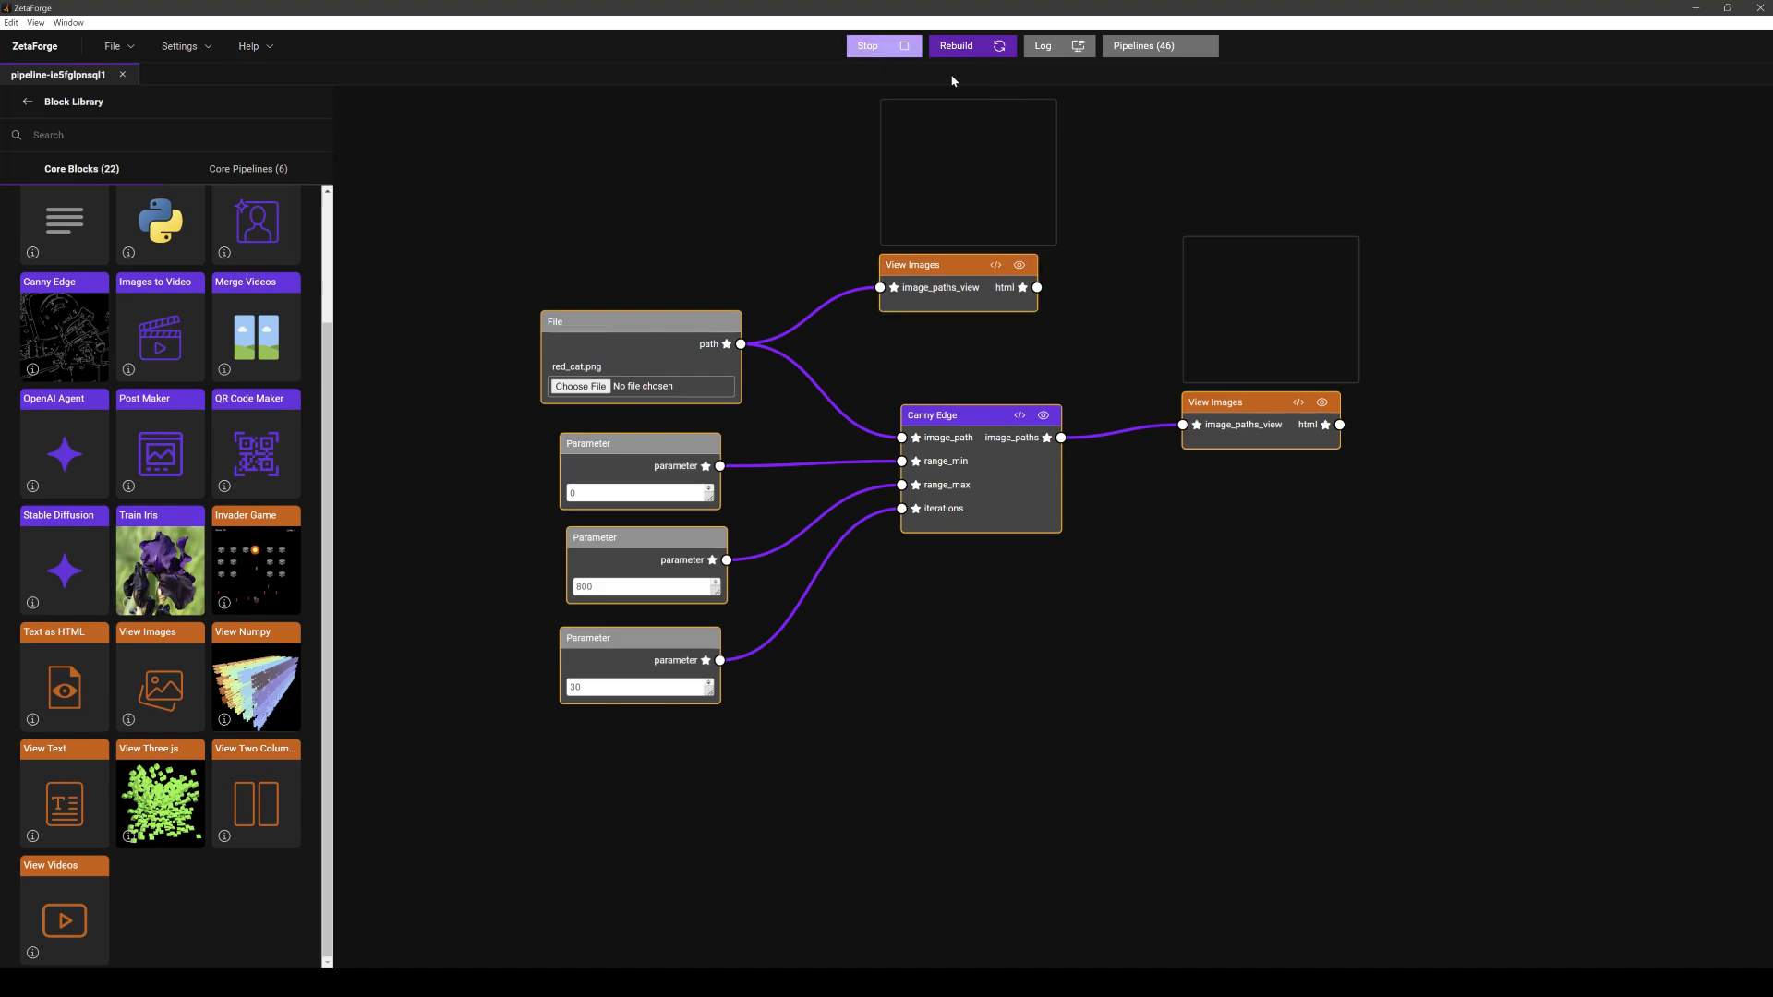
left_click(1059, 51)
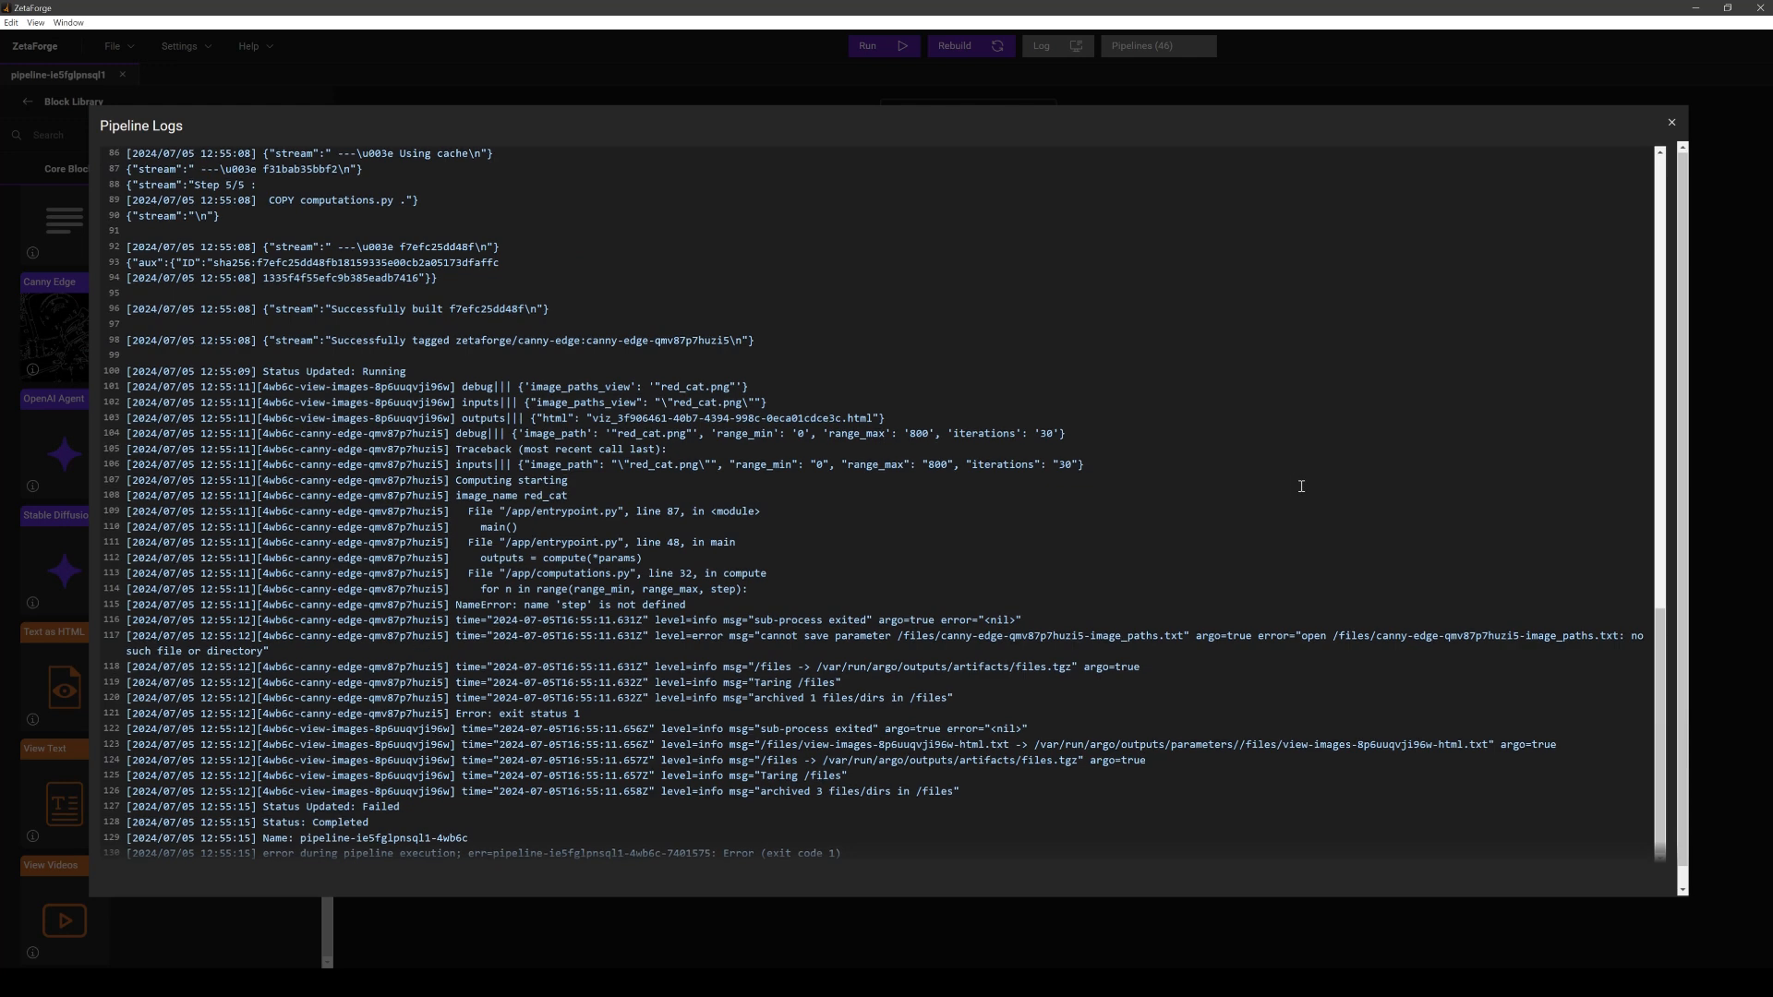
- Examine the traceback lines in the pipeline logs, then close the logs
scroll(1302, 487, "down", 1)
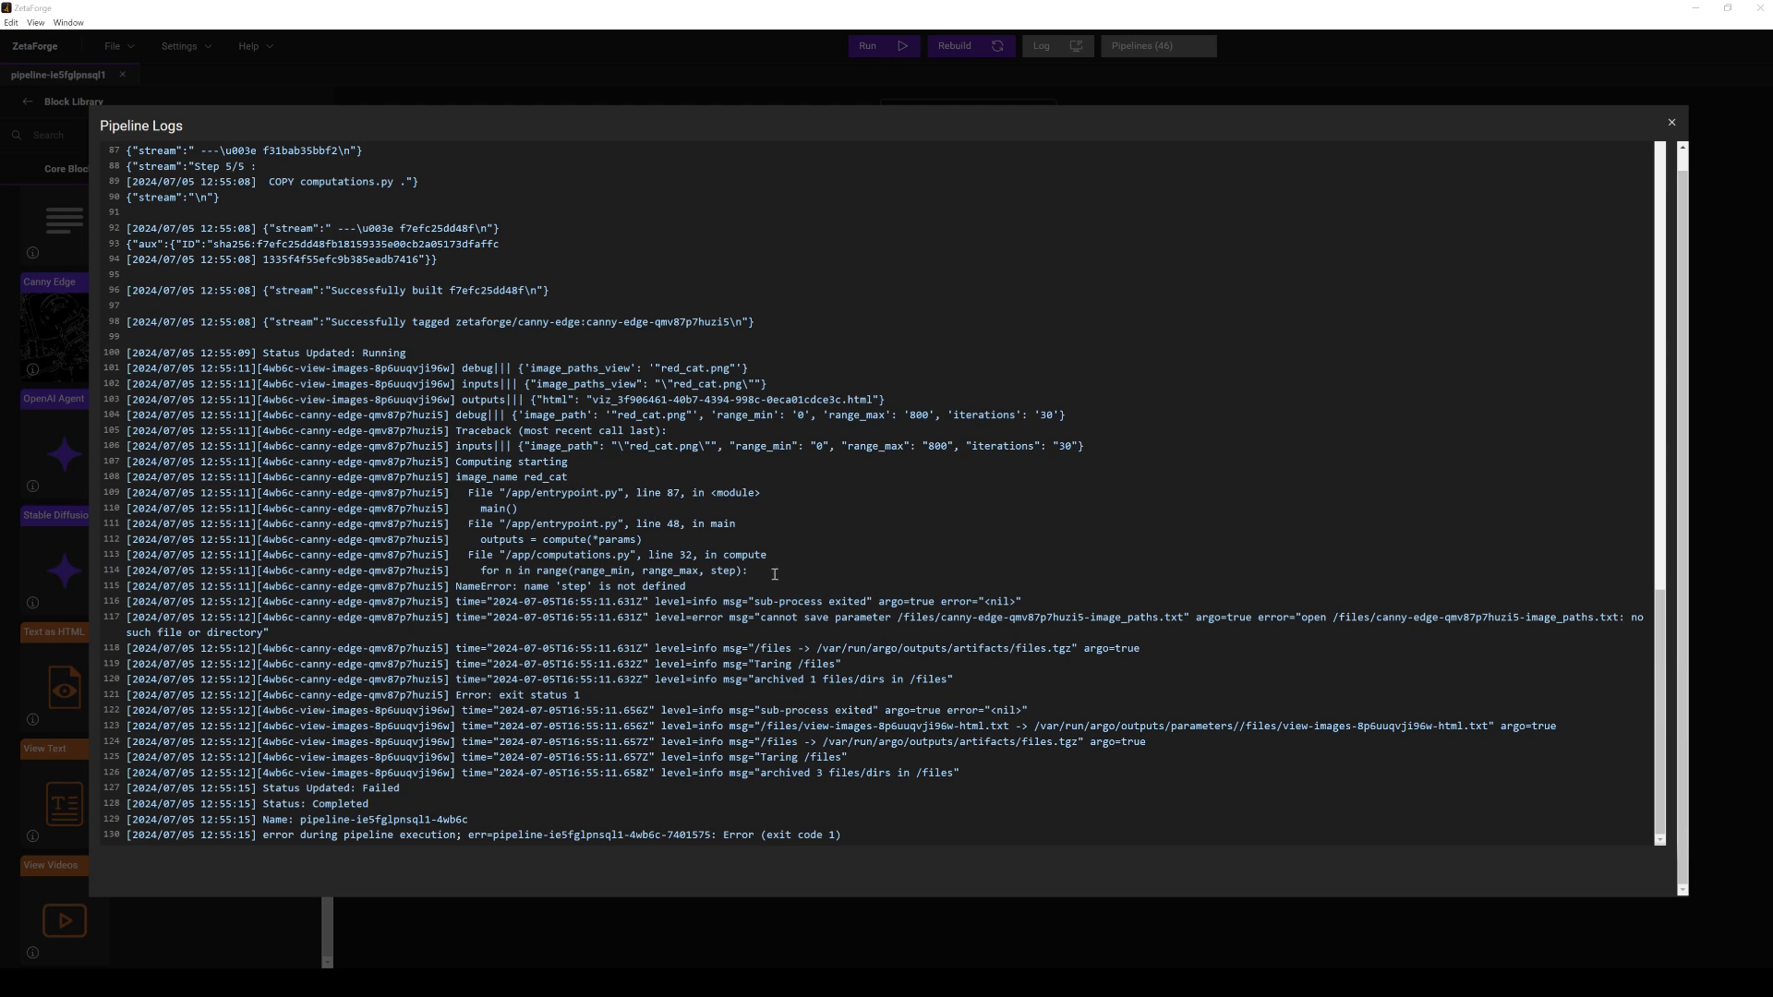
left_click_drag(772, 571, 101, 489)
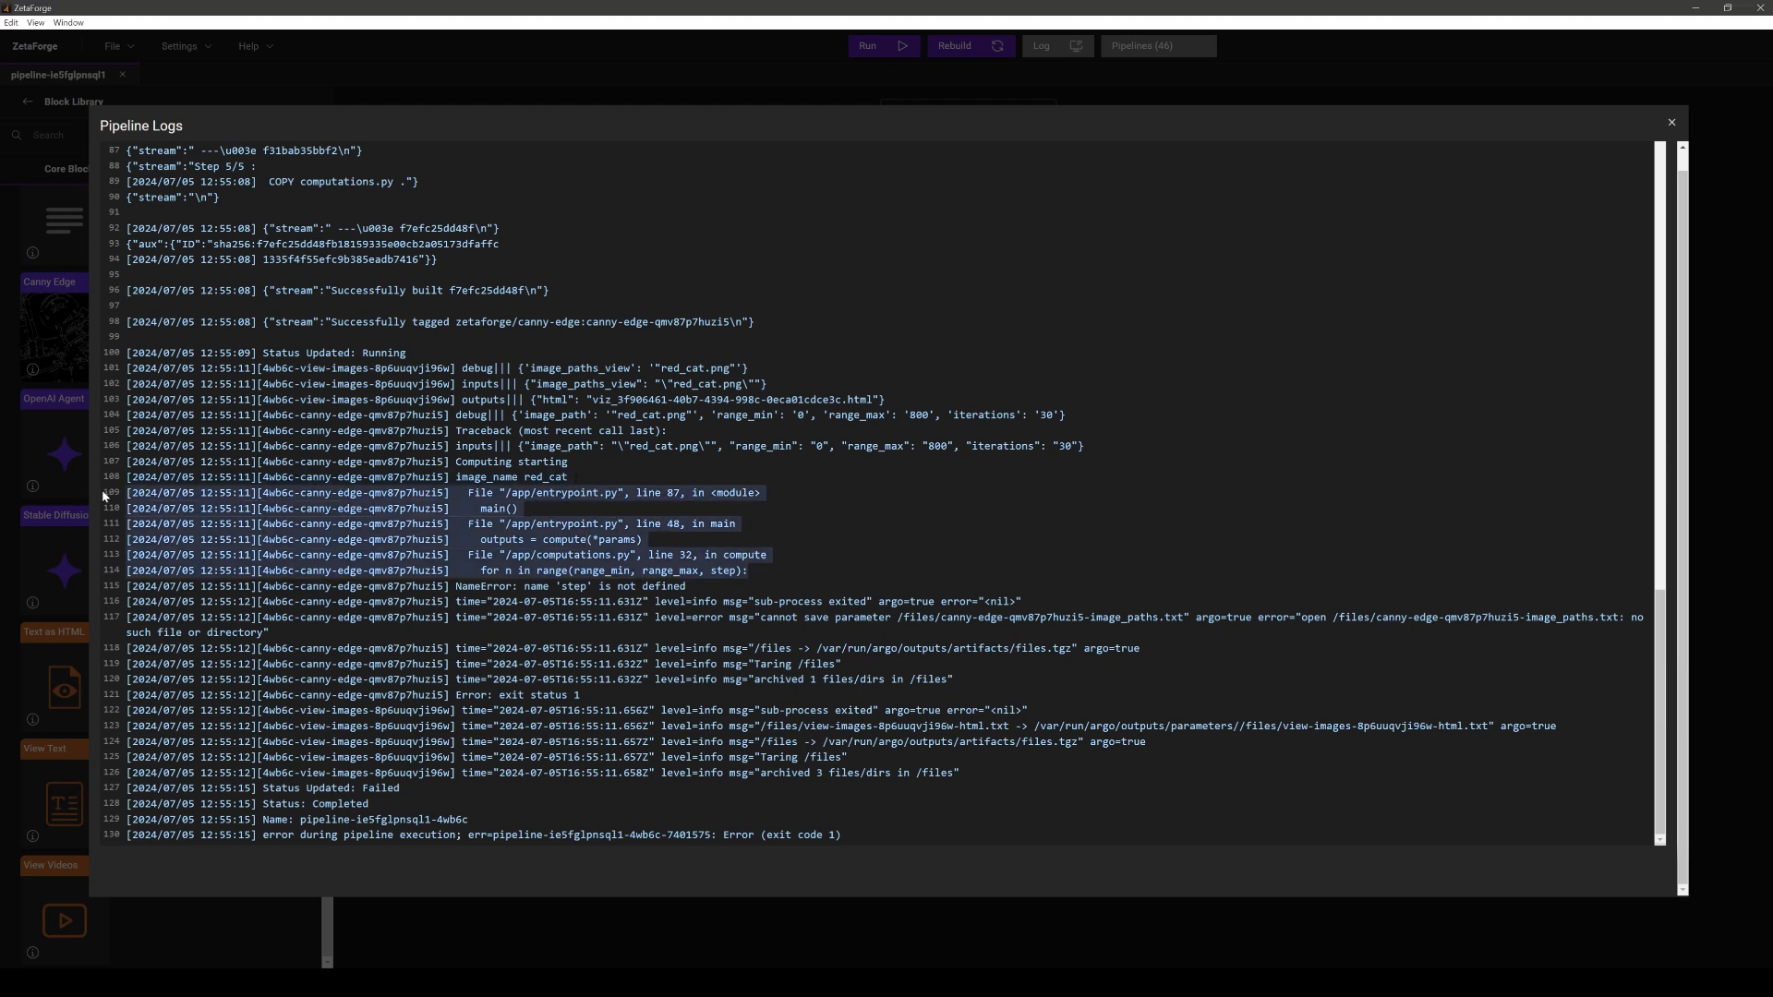
left_click(1670, 121)
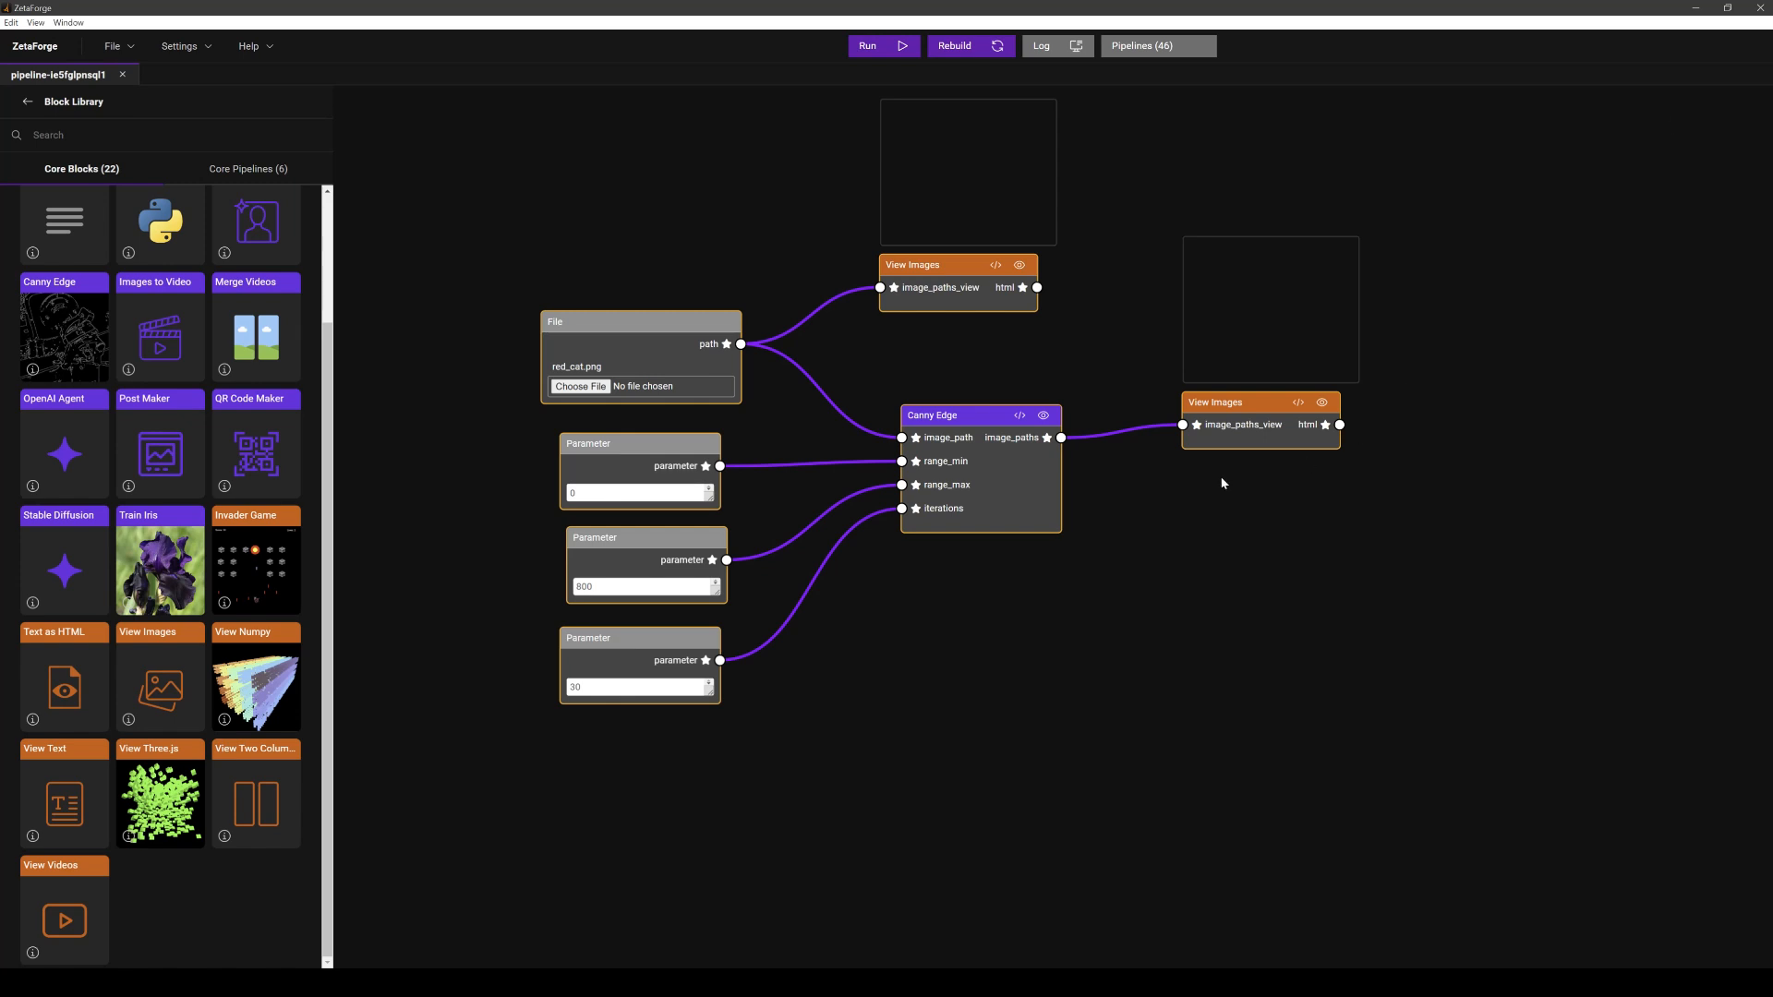
- Open the Canny Edge block's computations.py and review the iterations parameter in the Code #2 version
left_click(1019, 417)
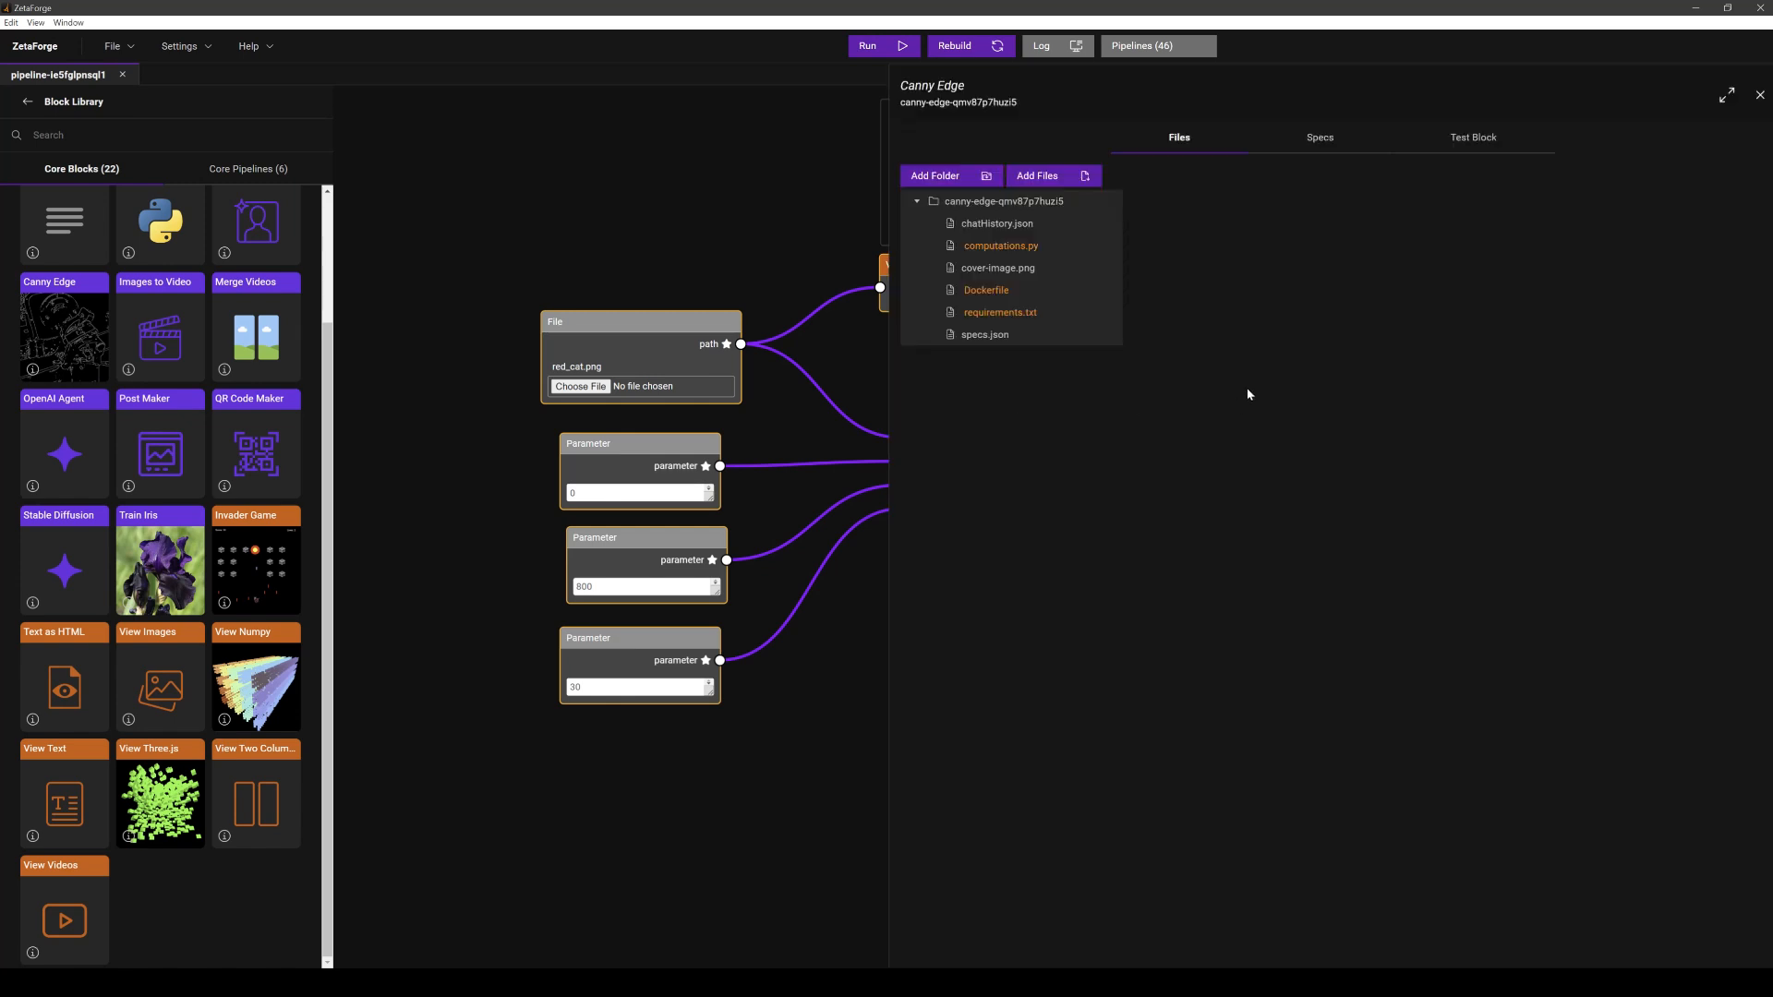
left_click(1006, 246)
scroll(1290, 349, "down", 3)
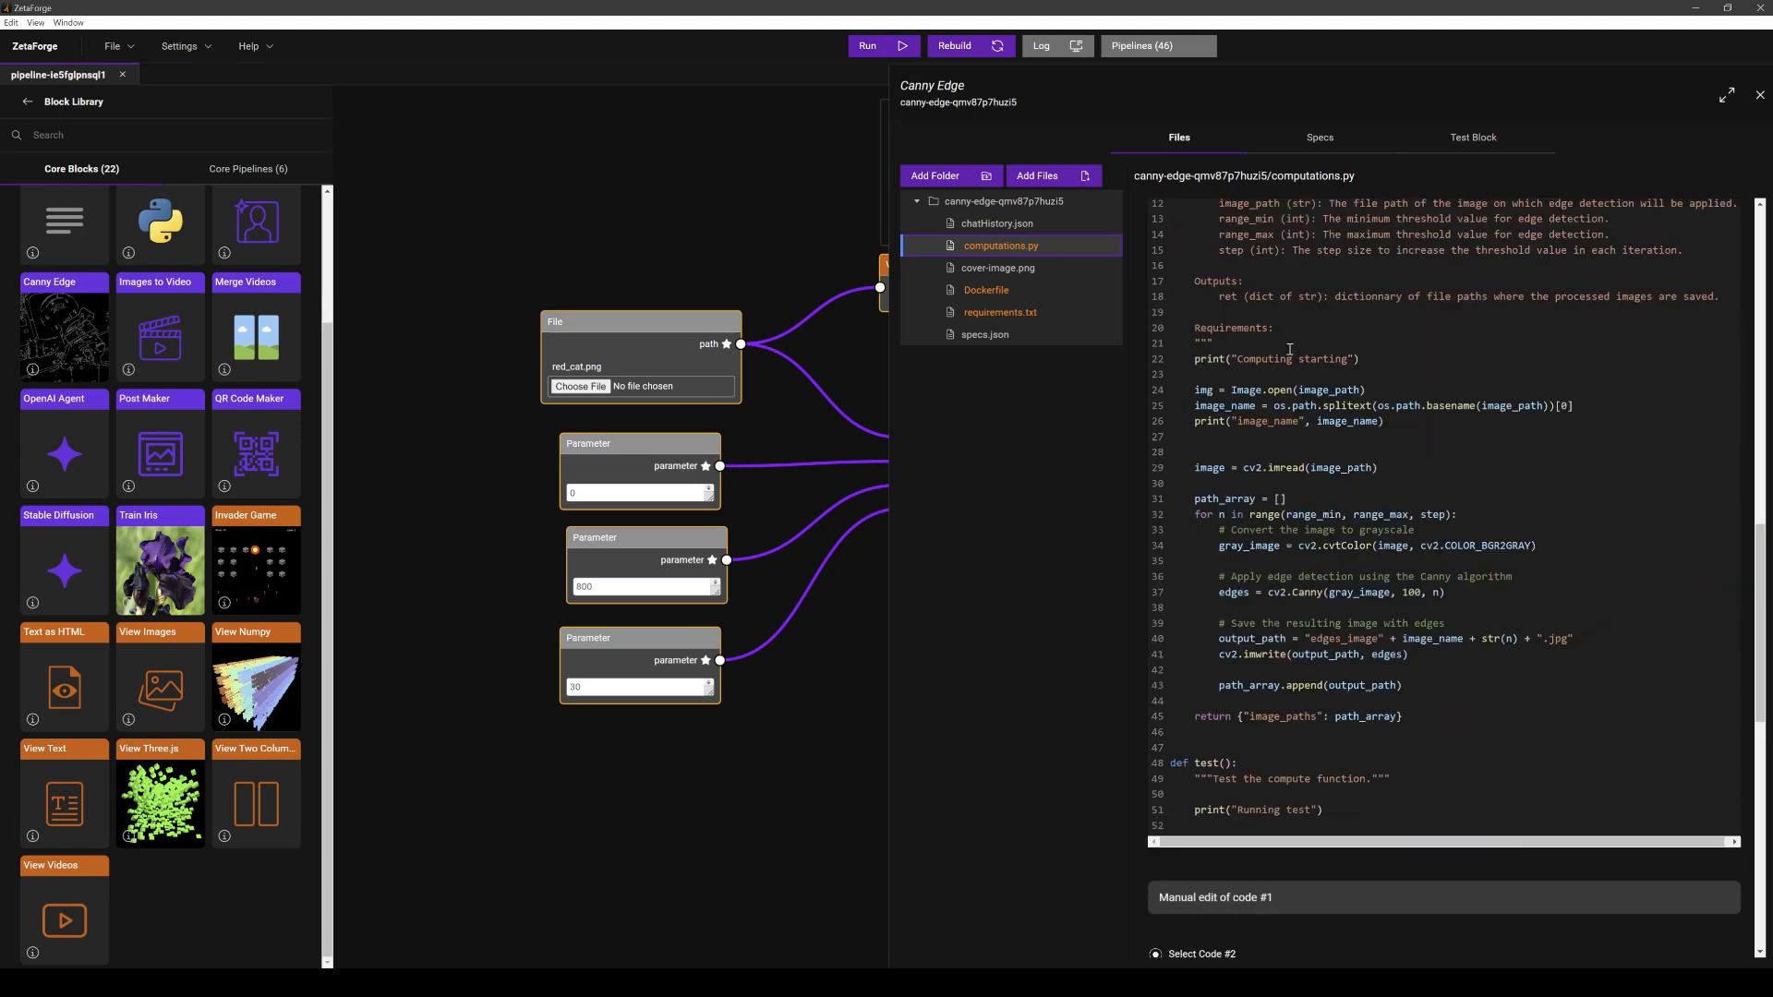
scroll(1291, 349, "down", 5)
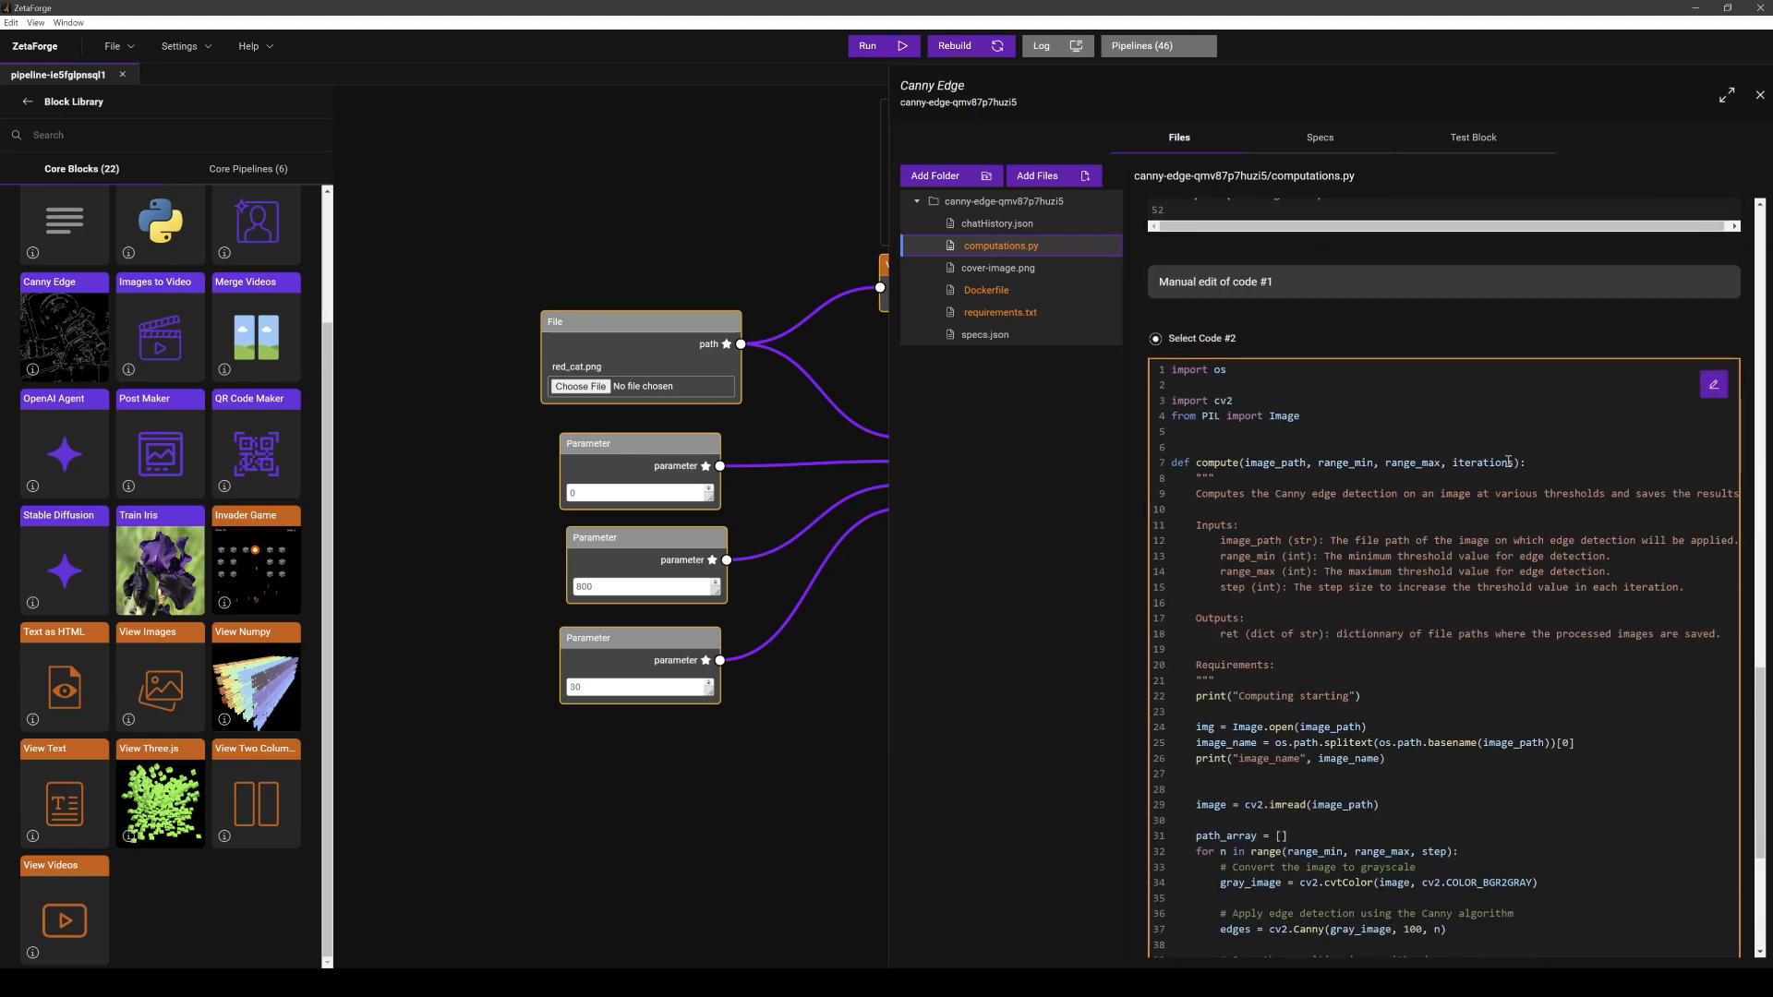
left_click_drag(1515, 463, 1453, 465)
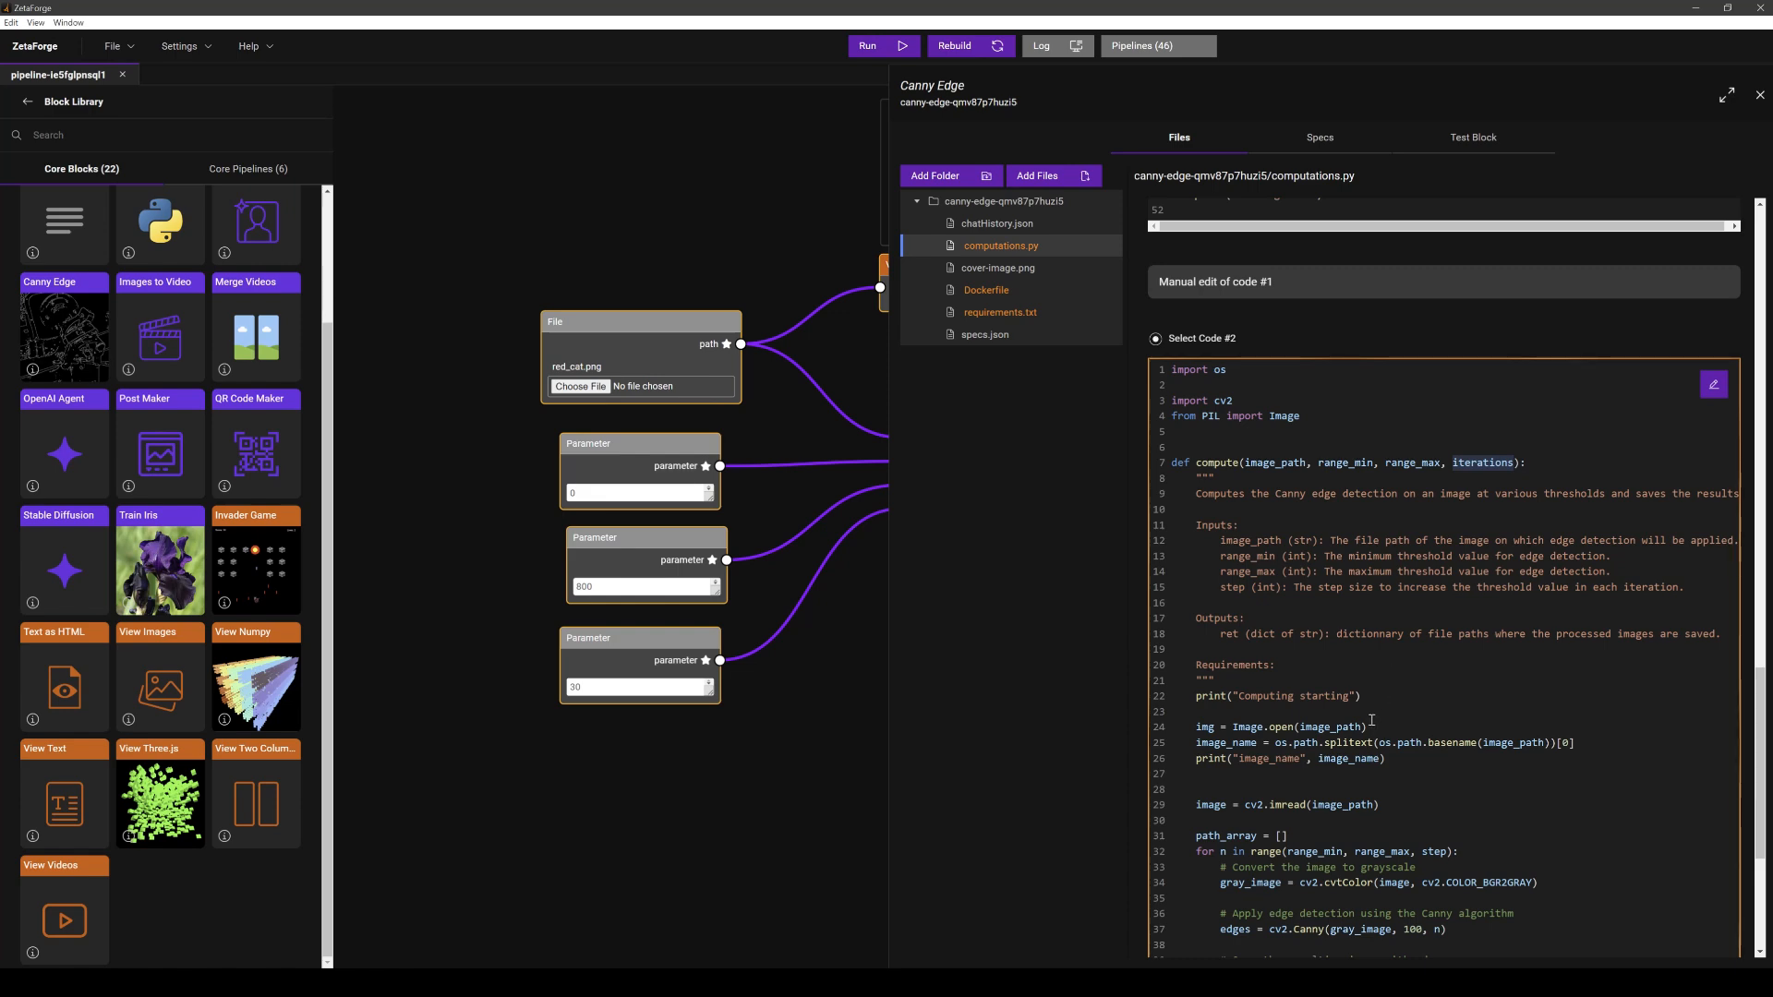
- Select Code #0 as the active version and close the block editor
scroll(1391, 621, "up", 15)
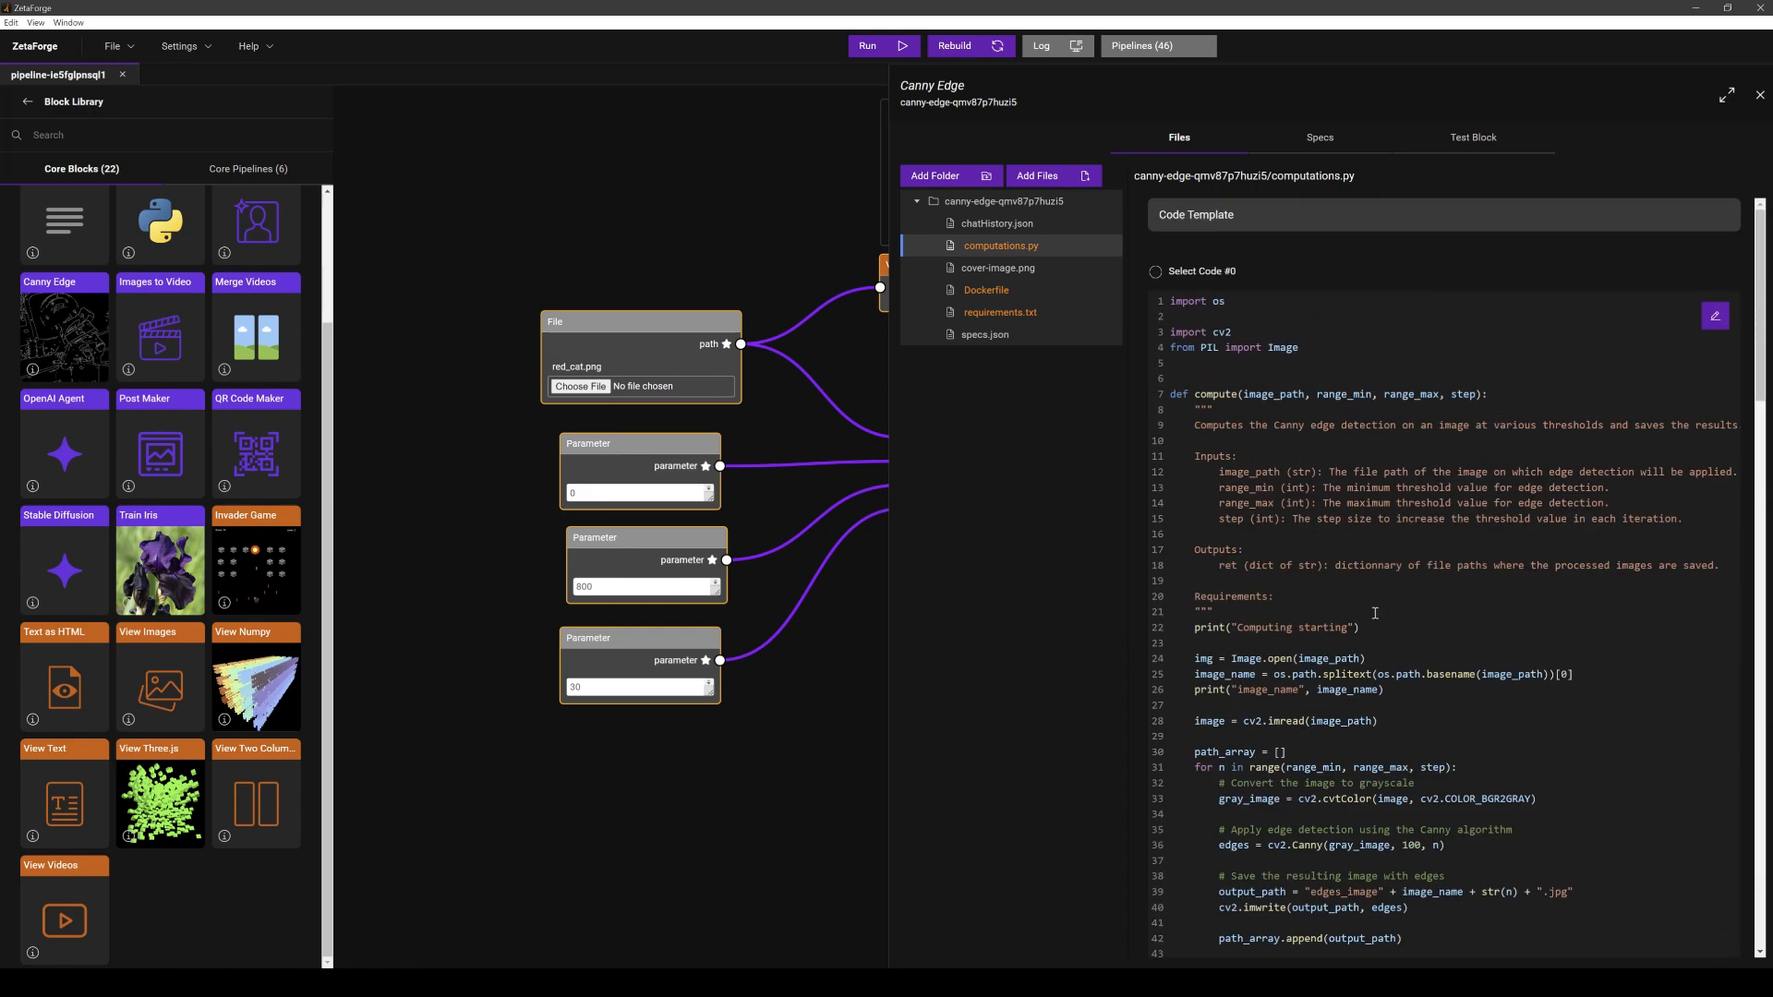
left_click(1156, 272)
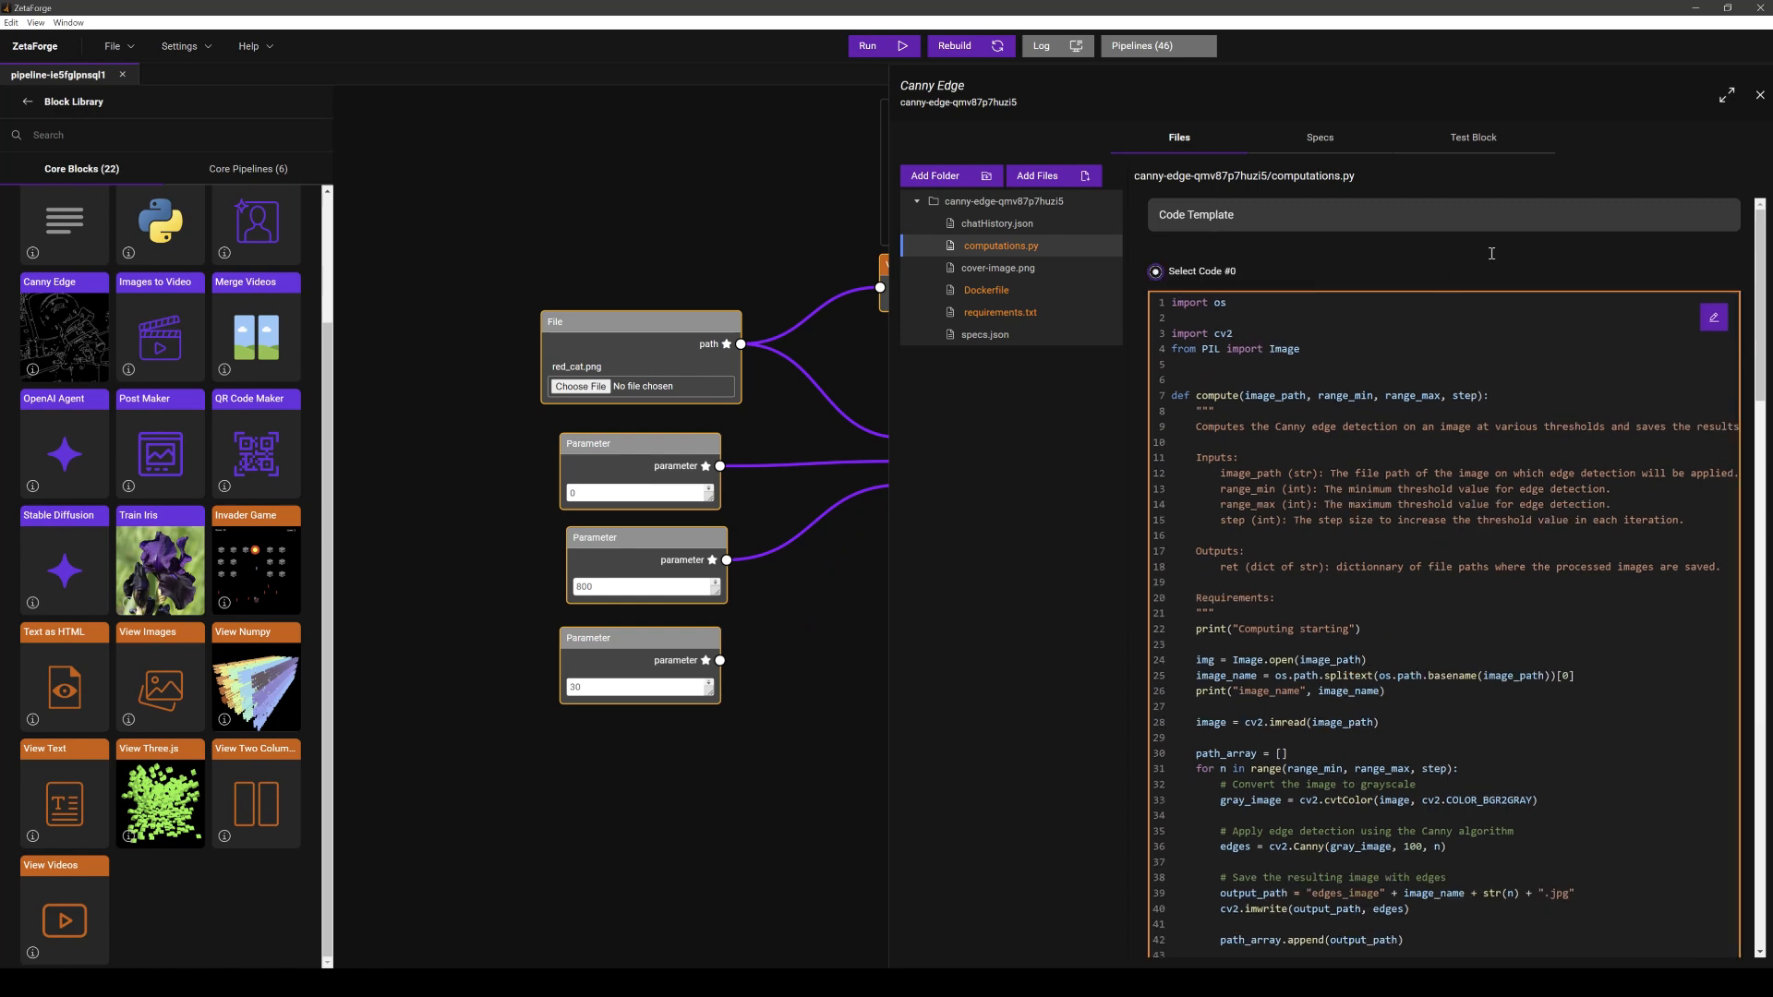
left_click(1760, 96)
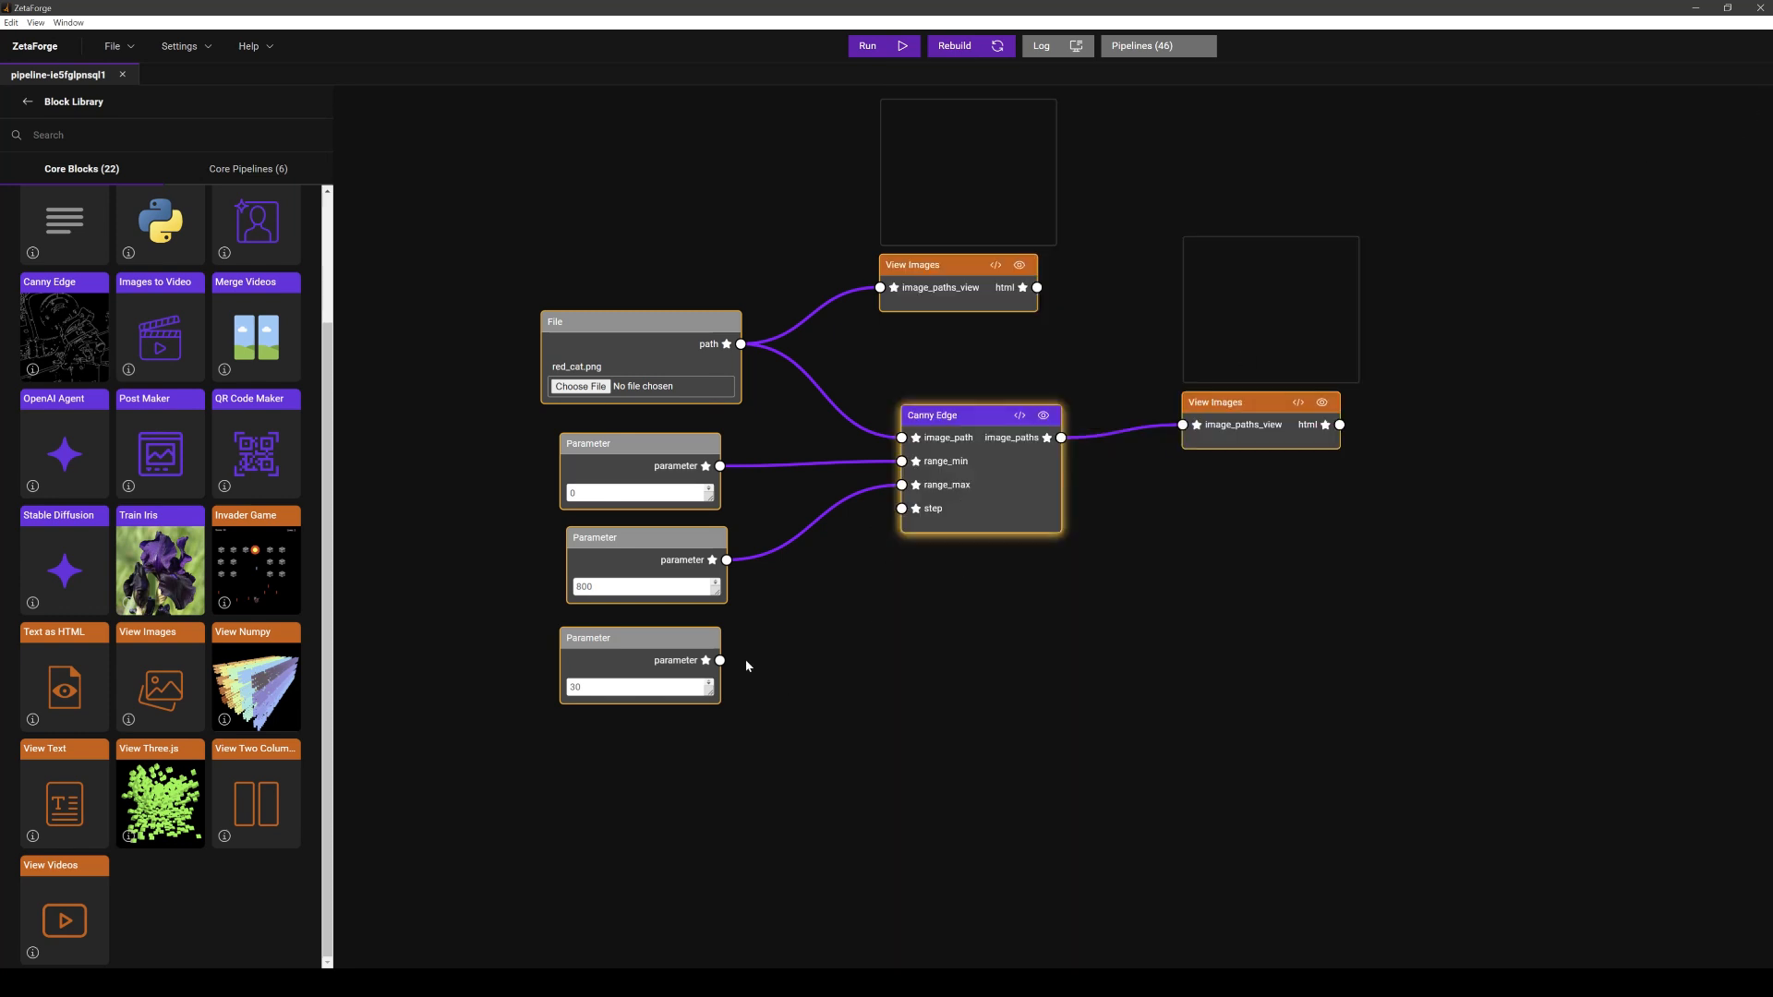
- Connect the 30 parameter's output to the Canny Edge step input and run the pipeline
left_click_drag(720, 660, 901, 509)
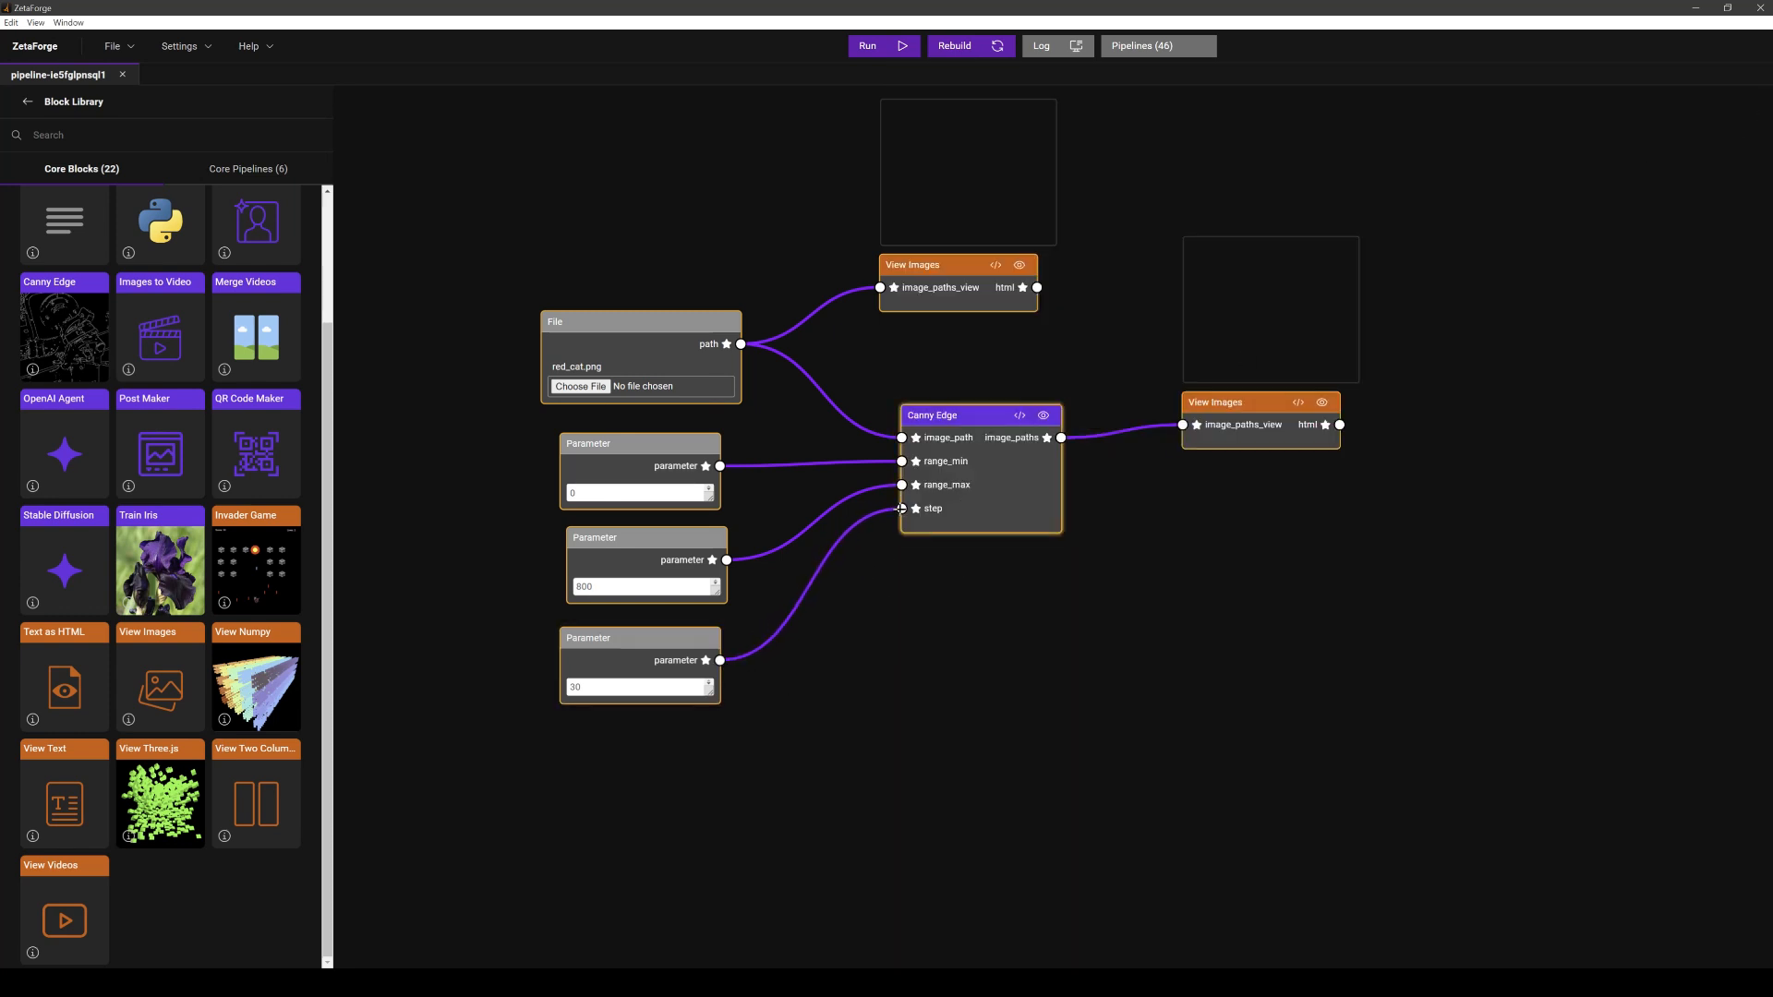
left_click(879, 47)
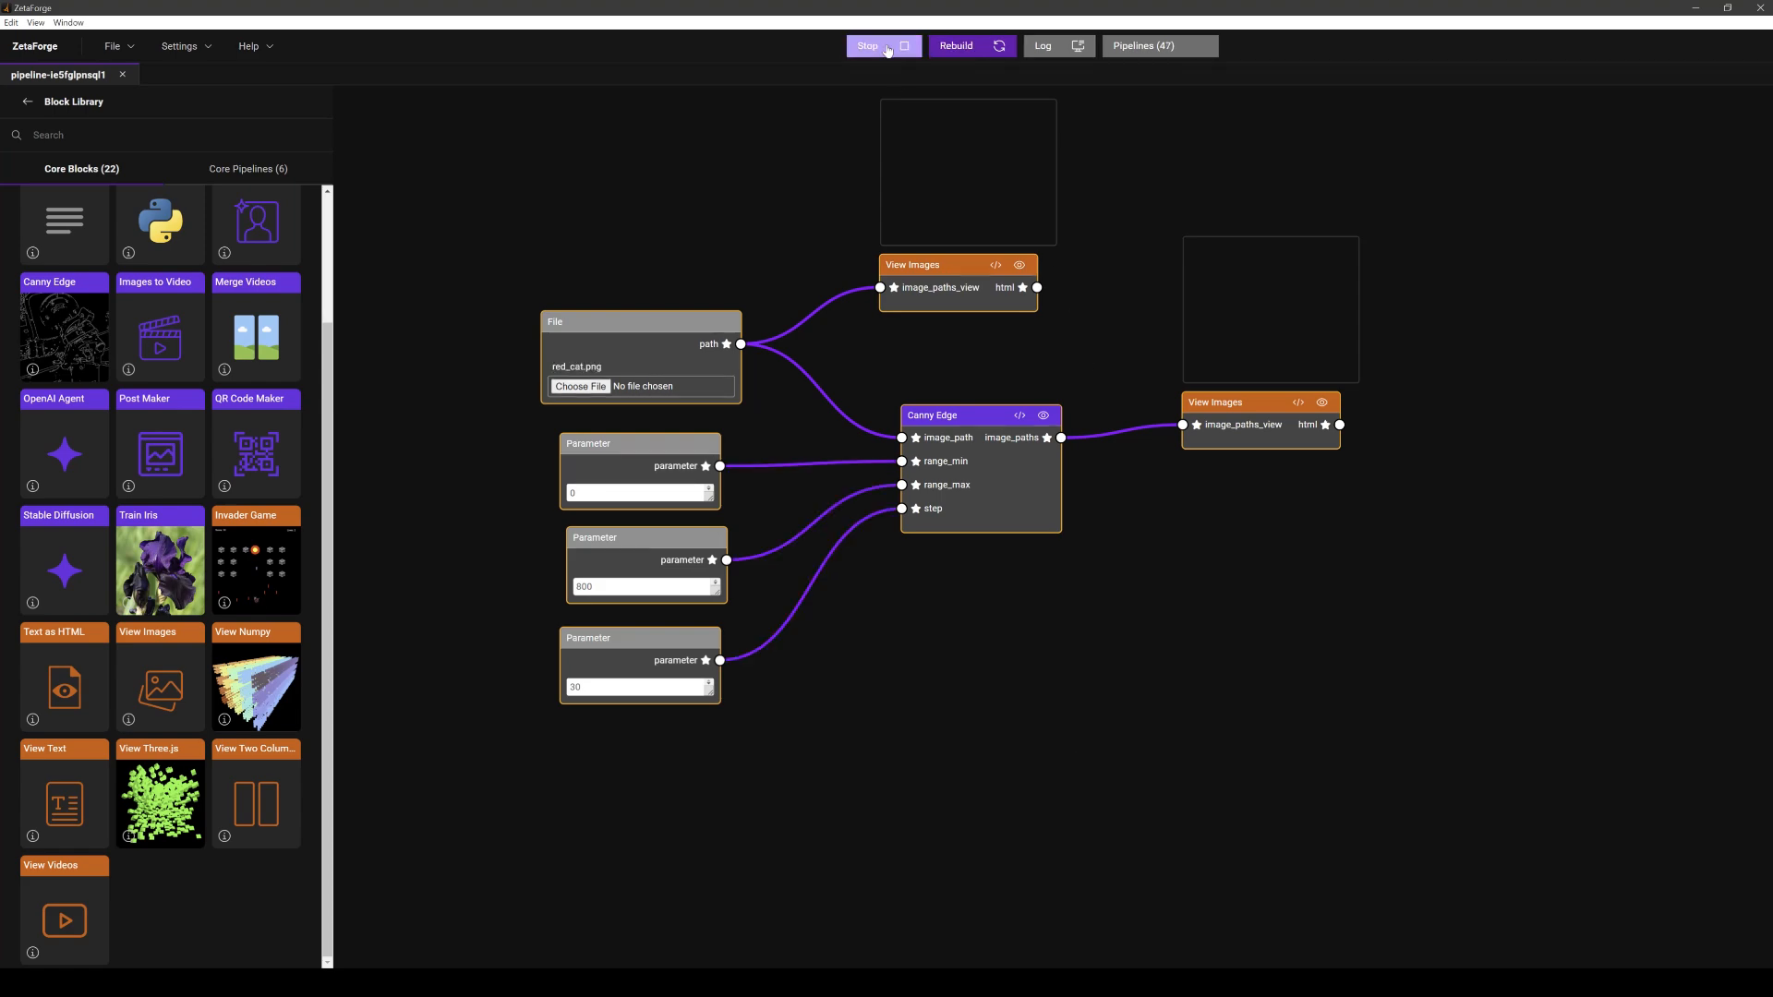
- Open the pipeline logs, review the run output, and close the logs
left_click(1066, 51)
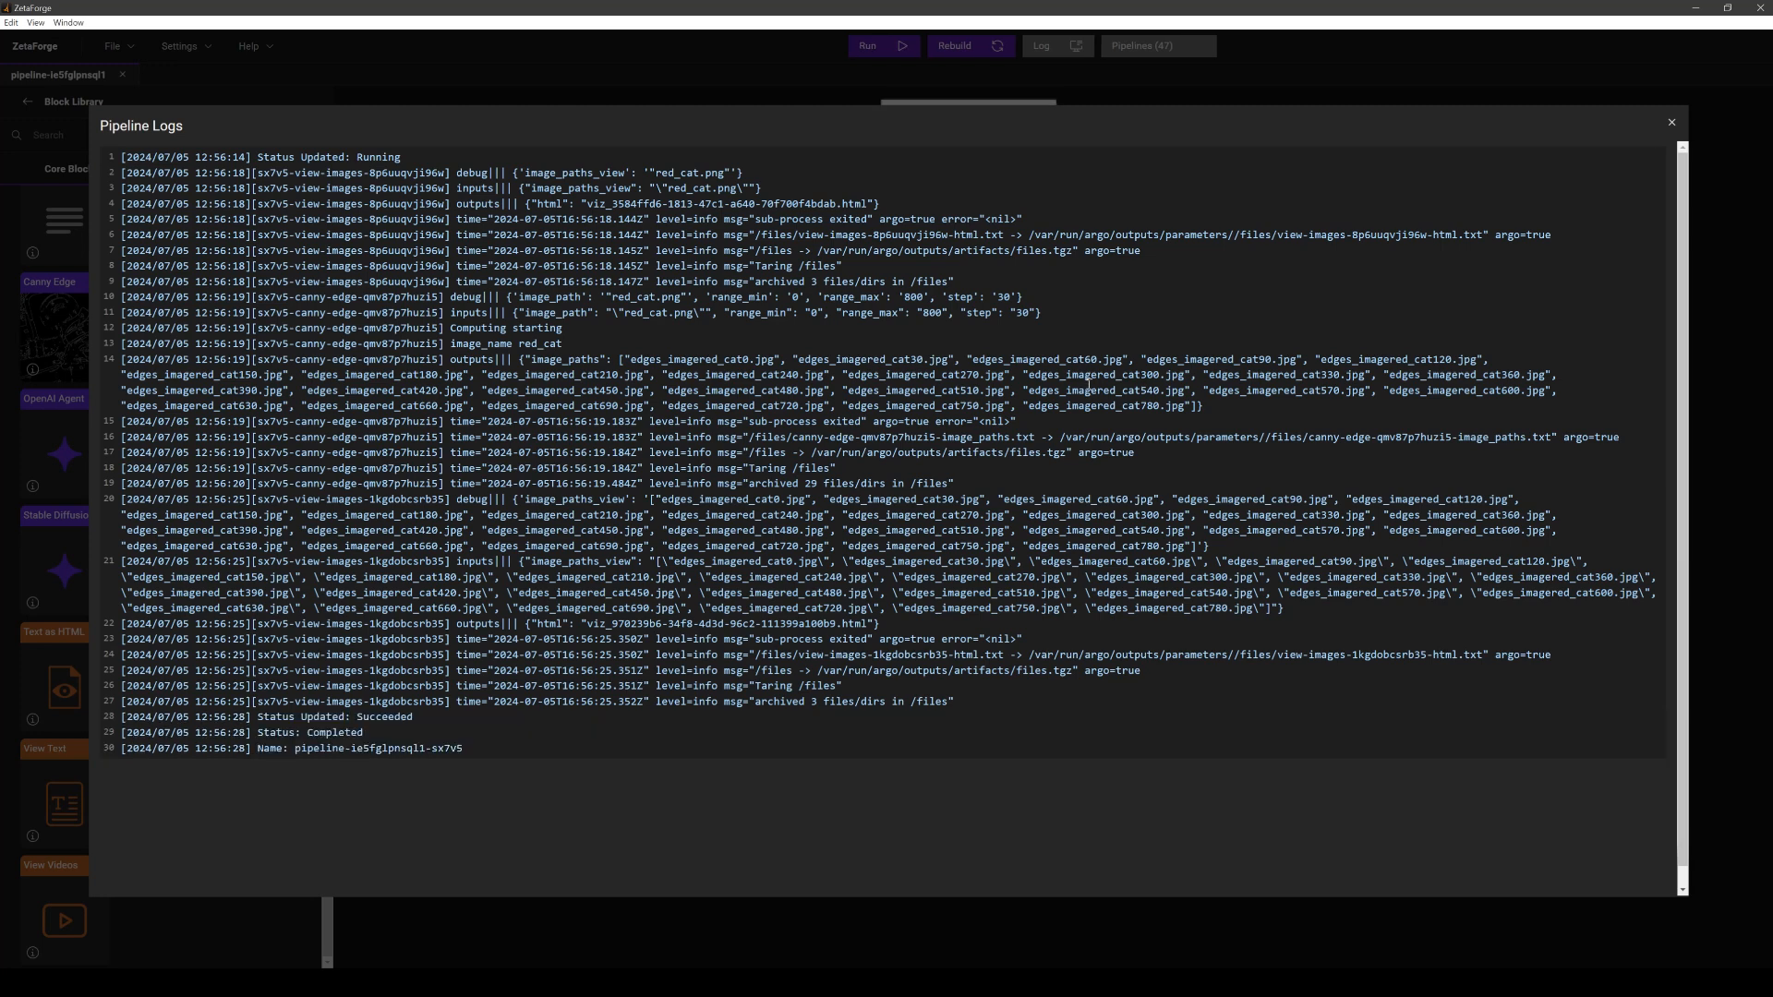
left_click_drag(377, 736, 205, 736)
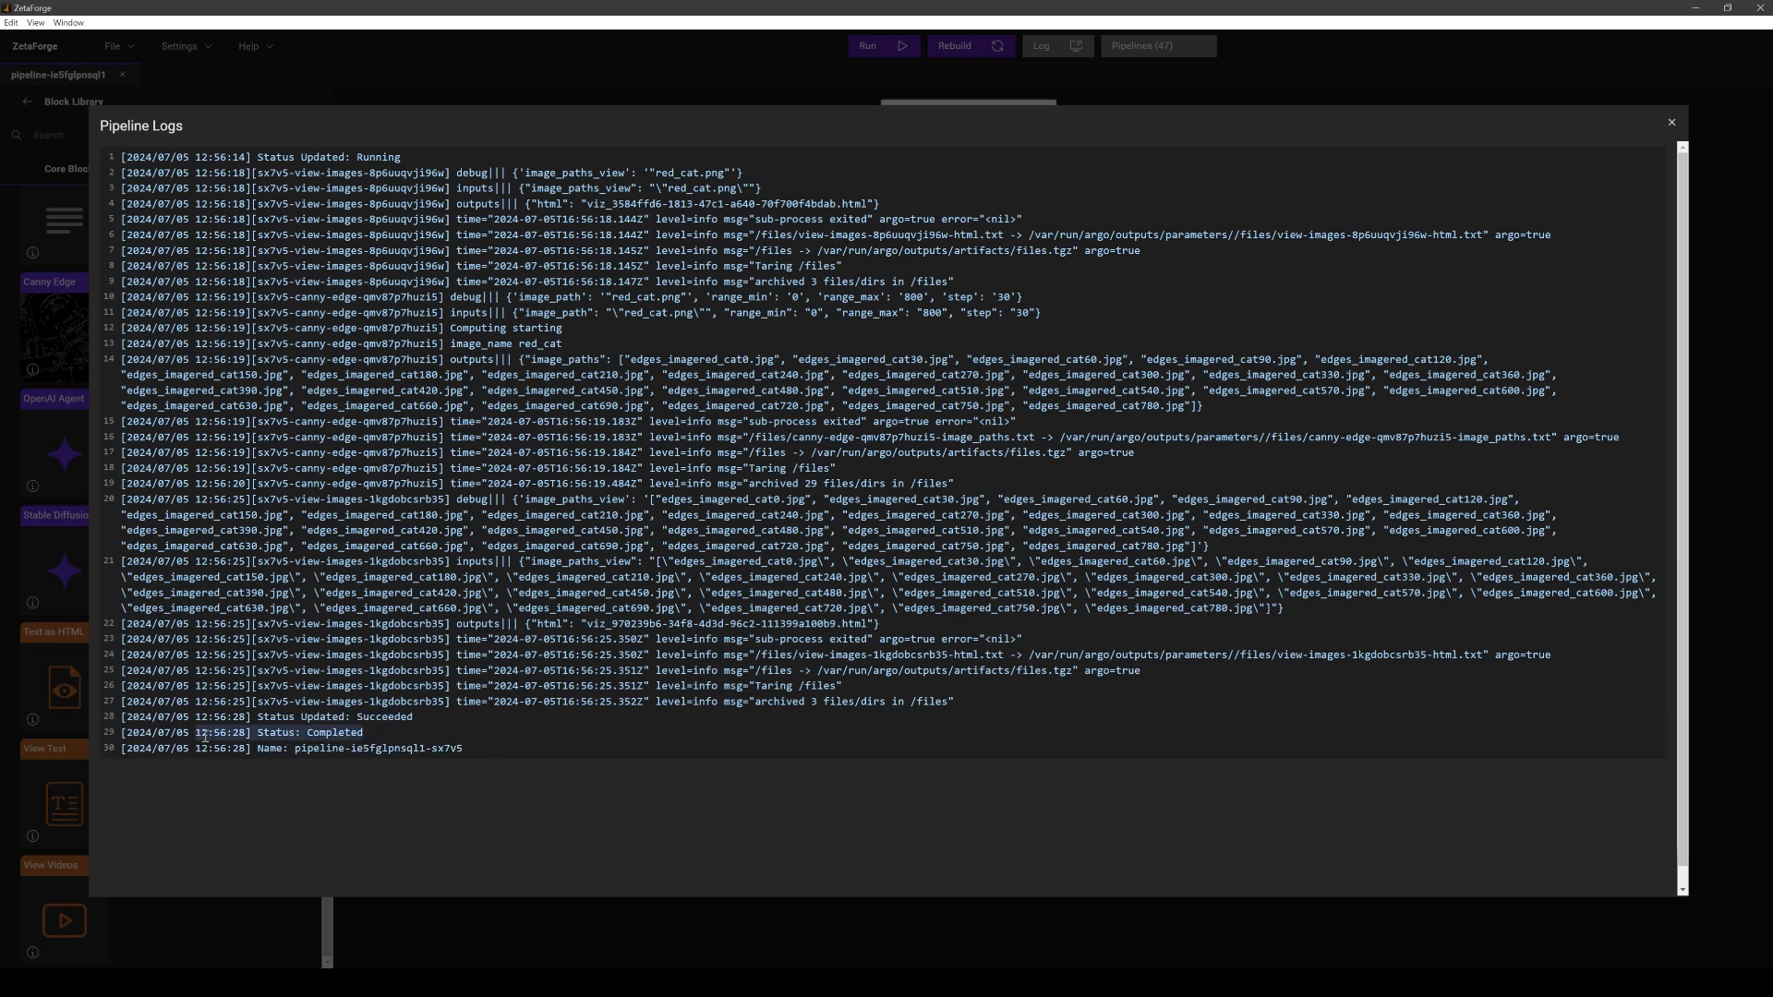
left_click(1672, 122)
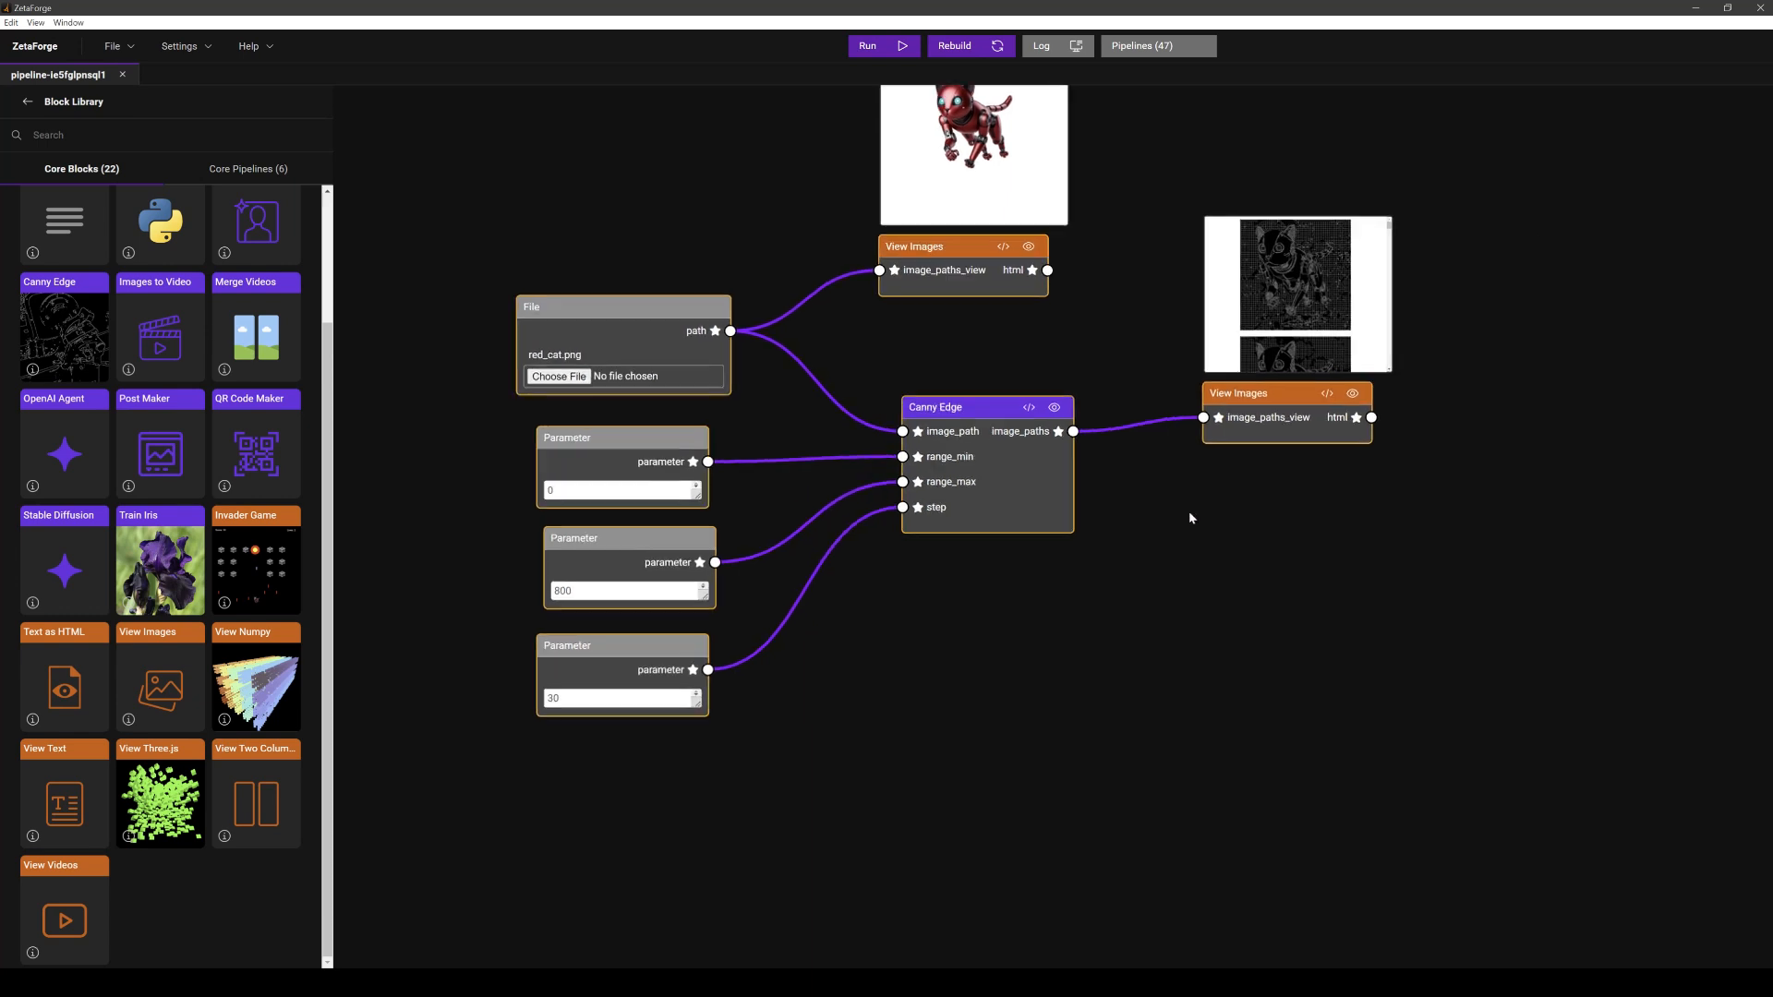
- Preview the input and edge-output images in the View Images blocks and open the output gallery in the browser
left_click_drag(1143, 348, 1123, 507)
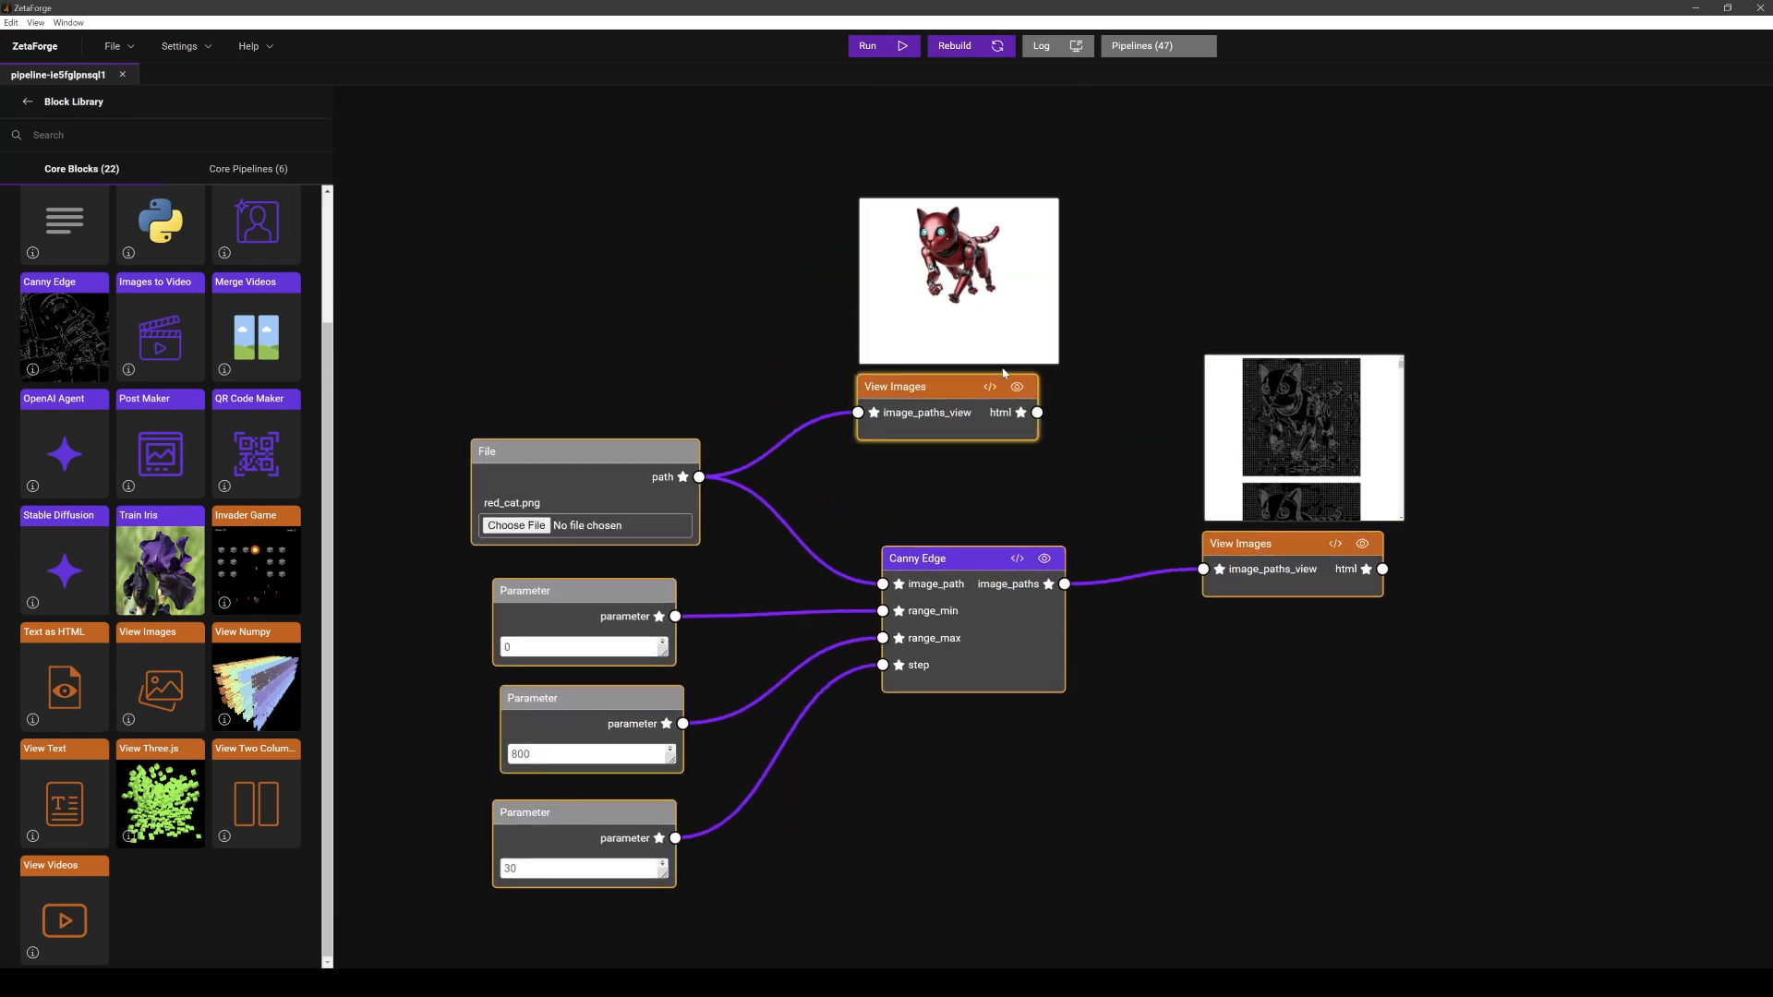
left_click(951, 286)
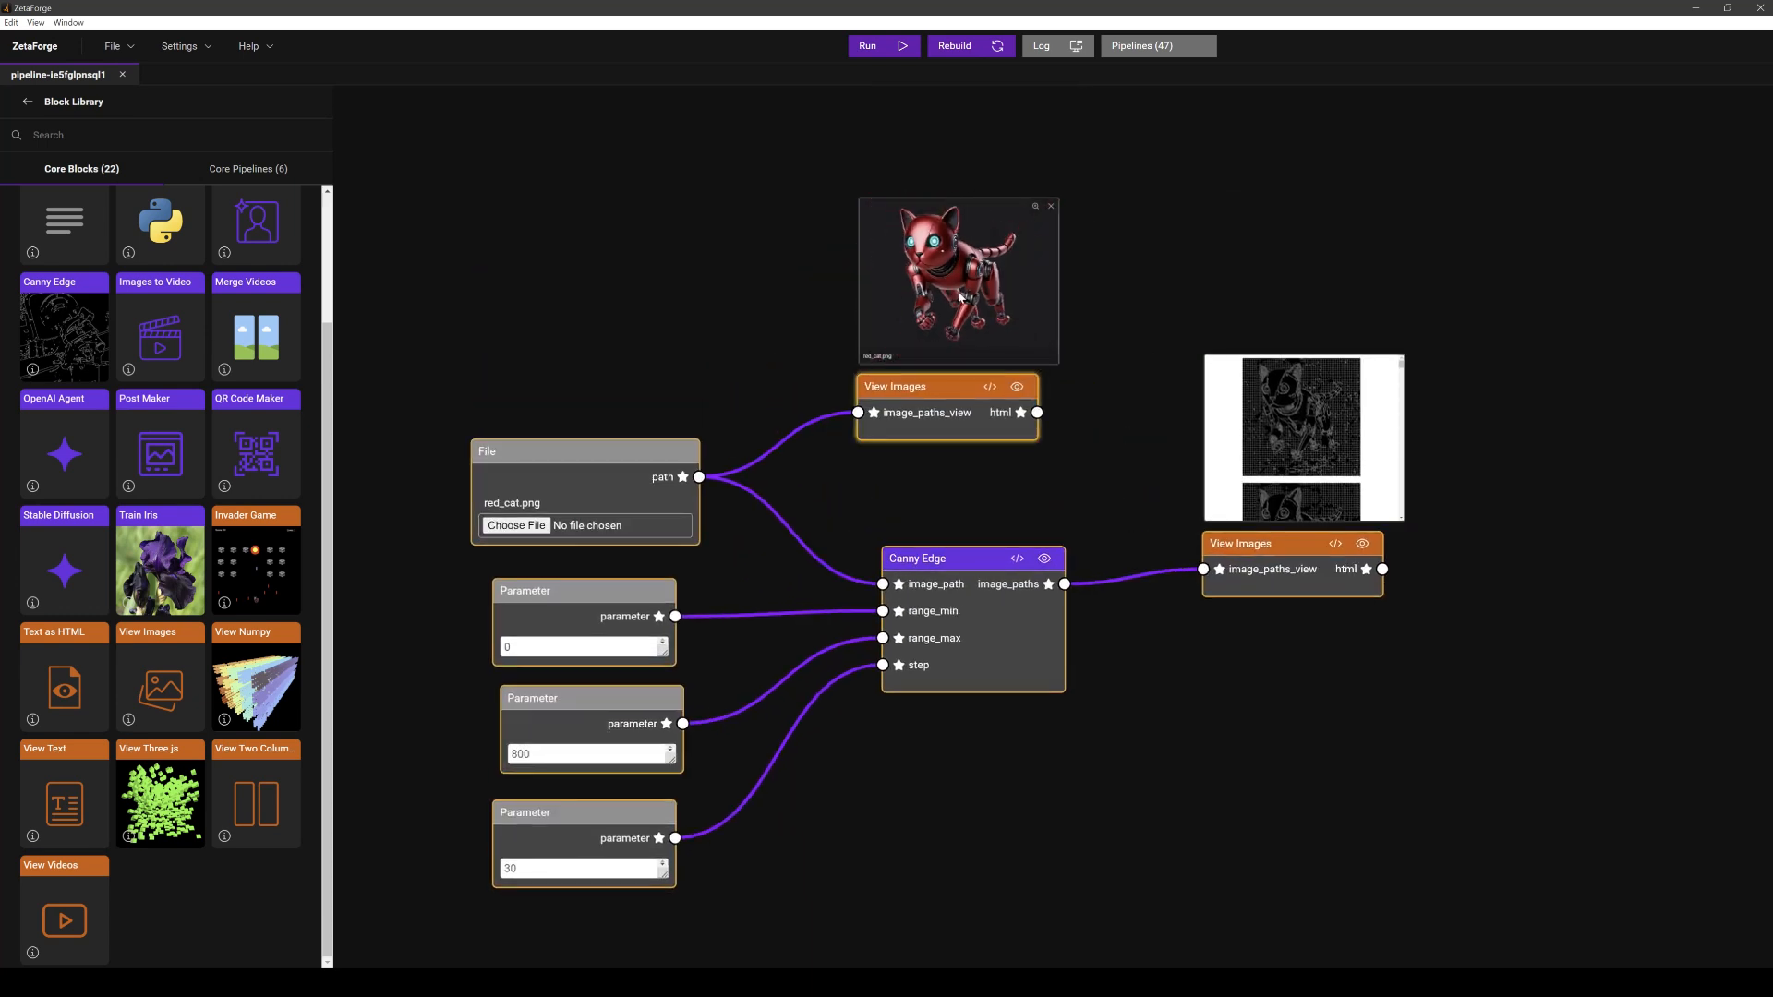
left_click(1321, 432)
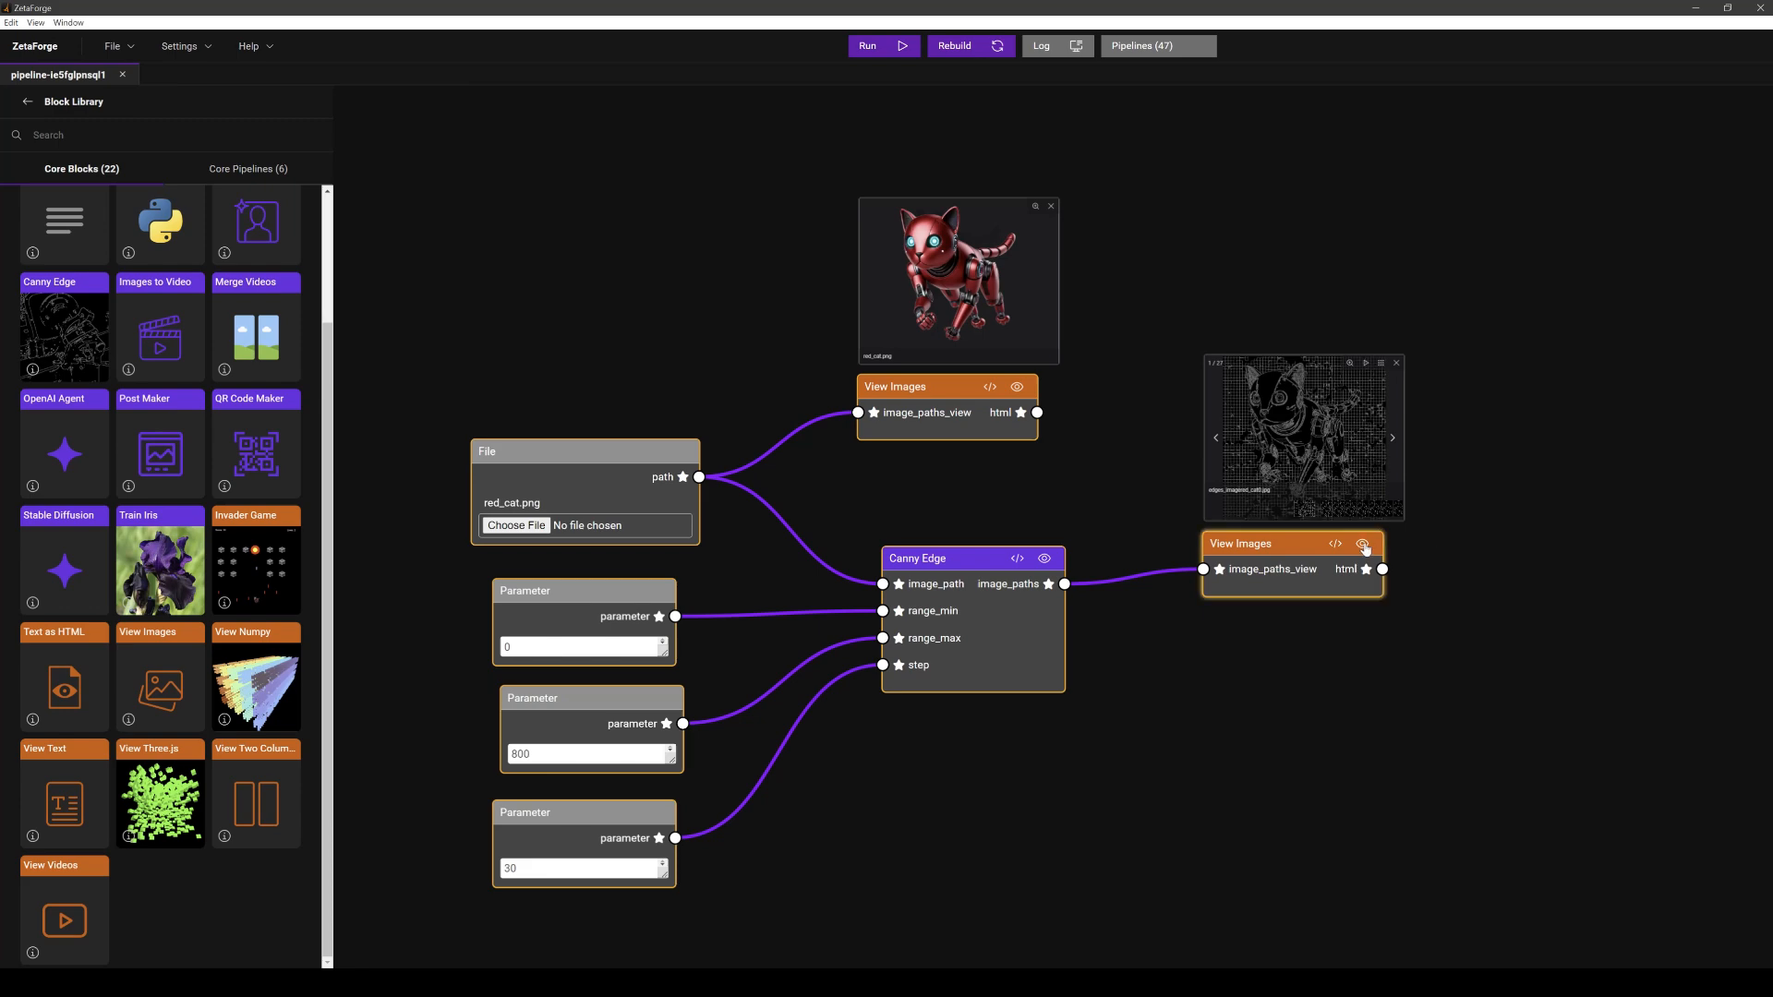
left_click(1362, 544)
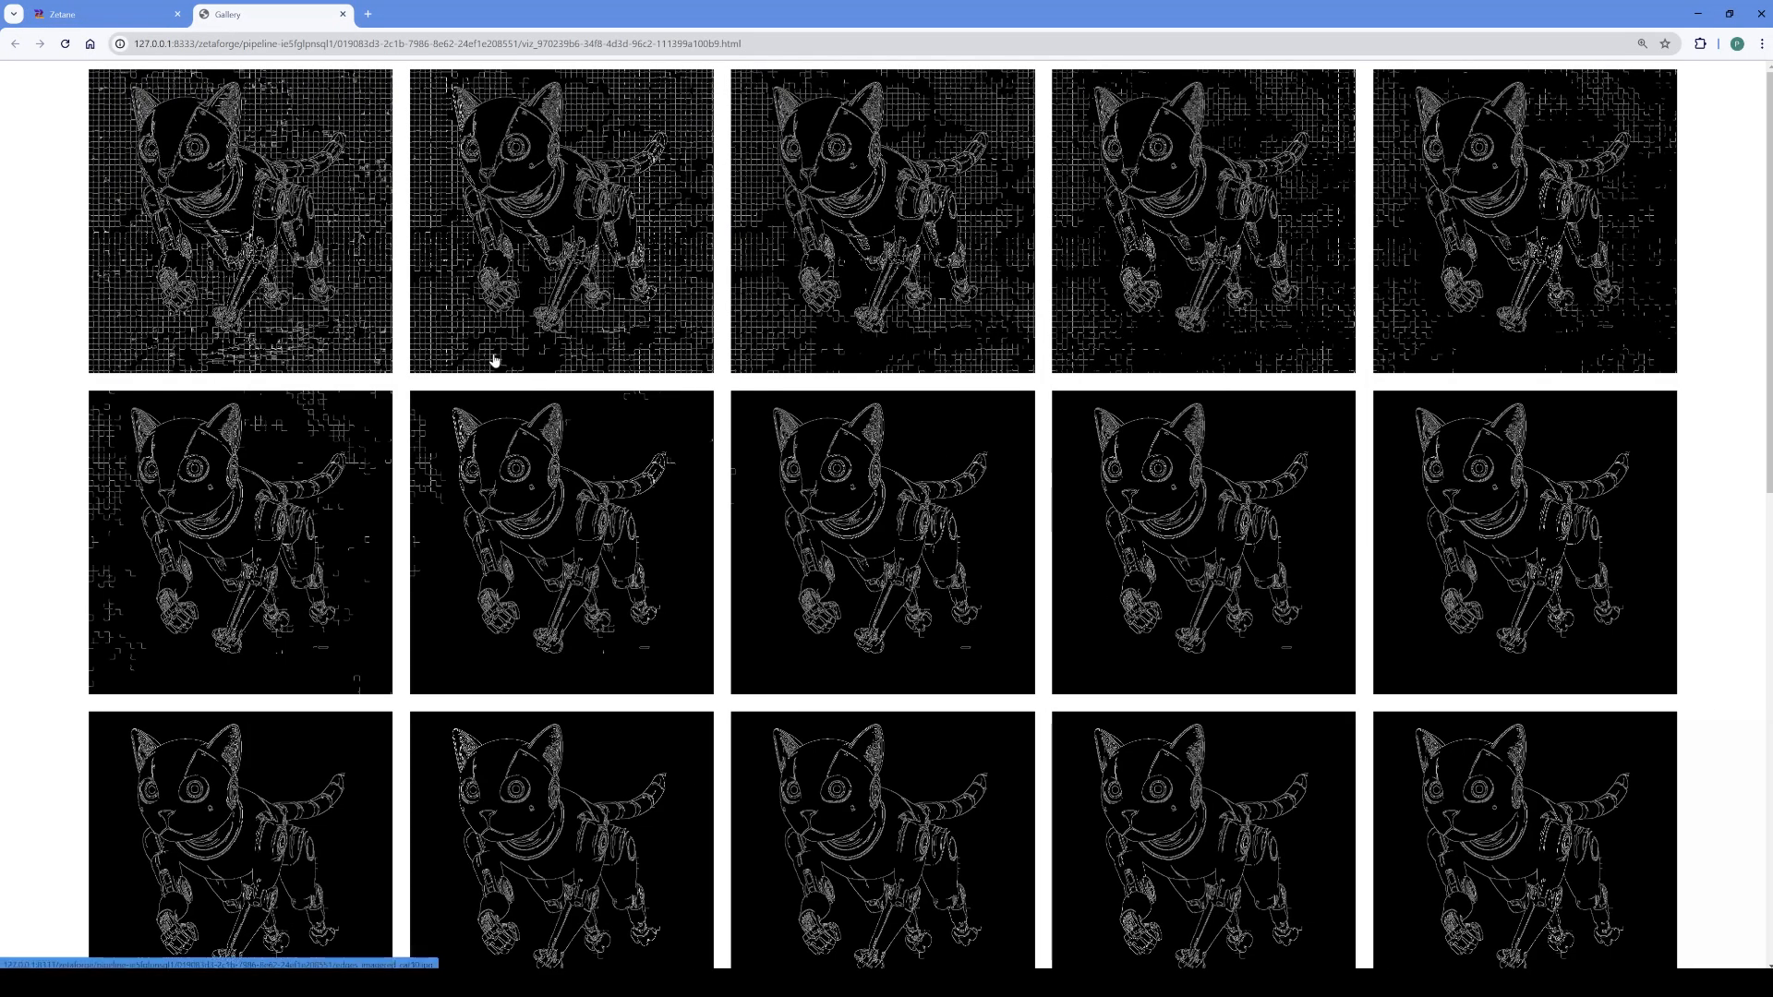
- Step through the edge images in the browser gallery, close the viewer, and switch back to ZetaForge
left_click(267, 247)
key("Right")
key("Right")
key("Right")
key("Right")
key("Right")
key("Right")
key("Right")
key("Right")
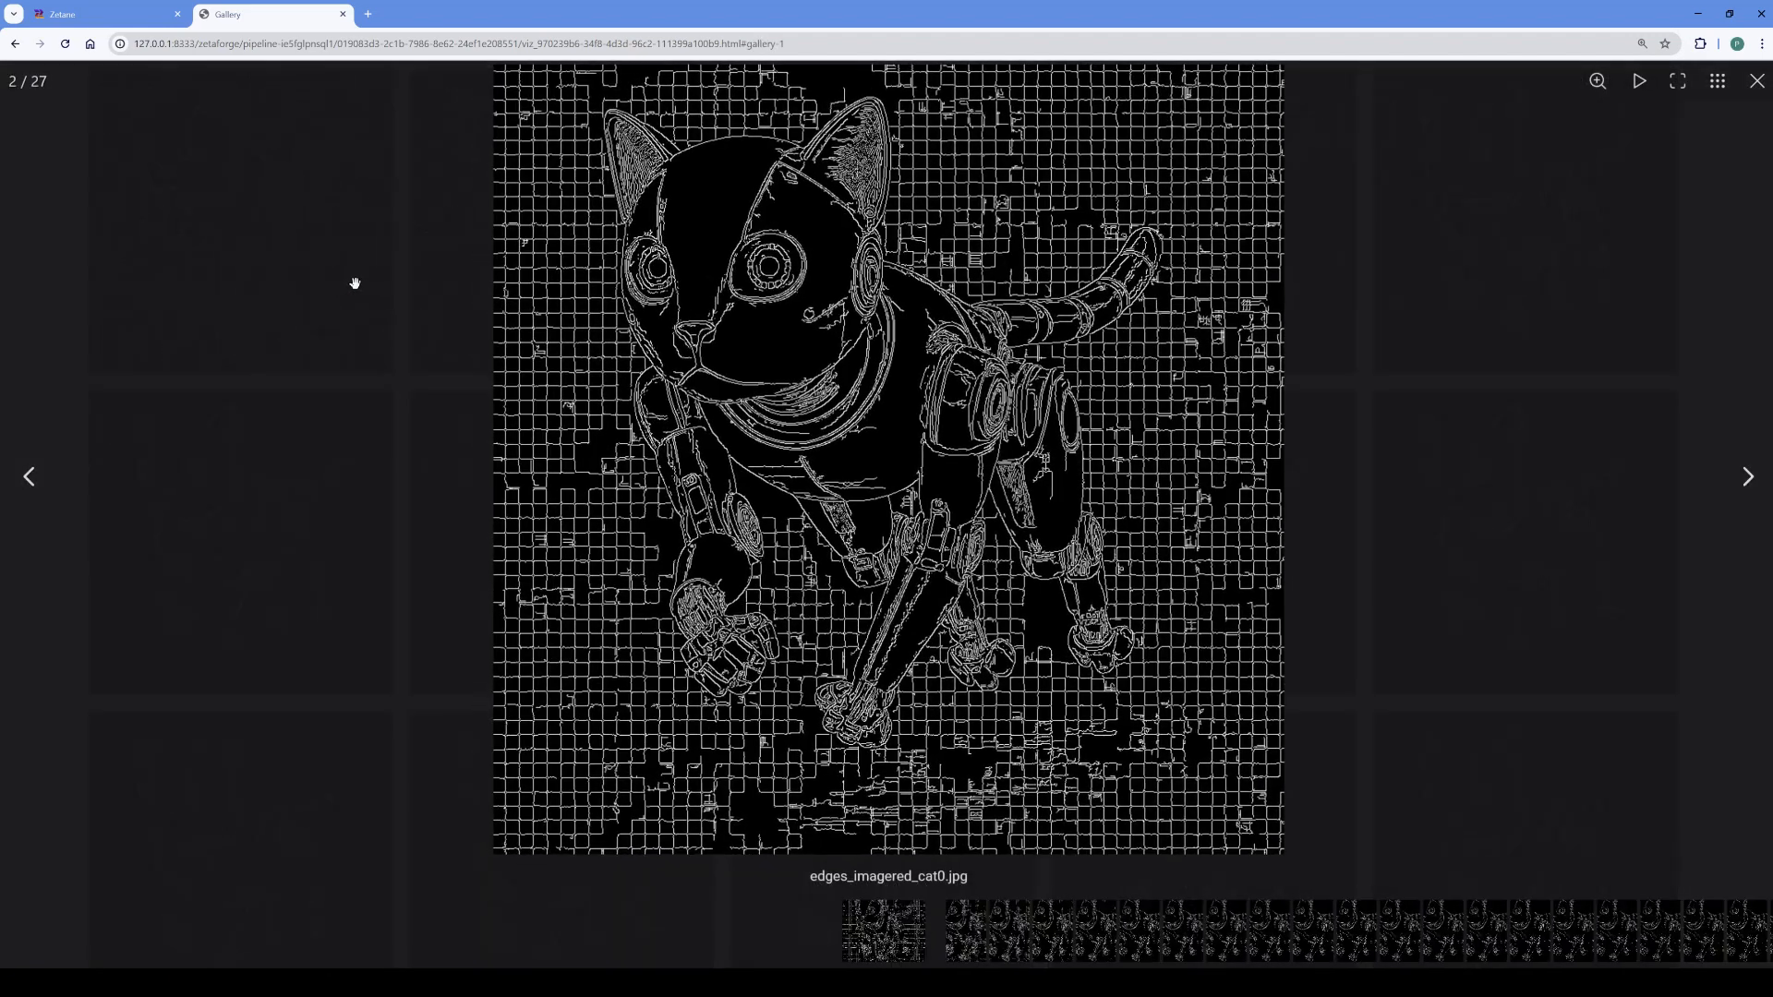
key("Right")
key("Right")
key("Right")
key("Right")
key("Right")
key("Right")
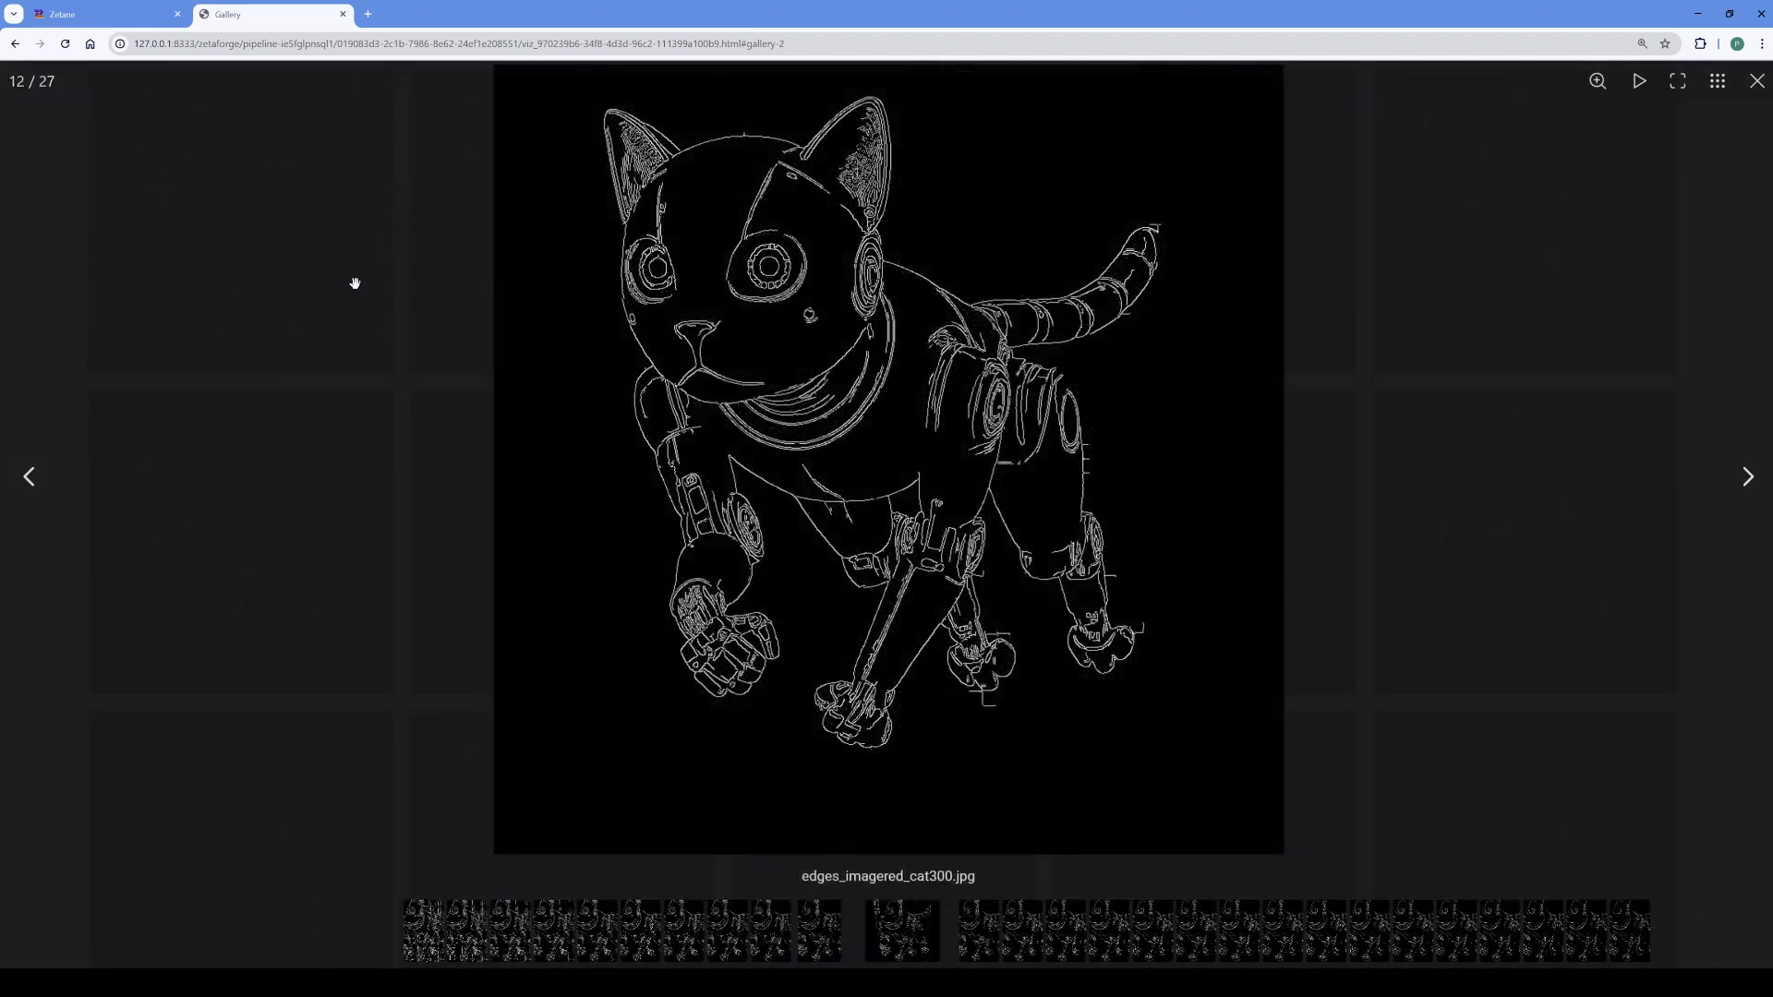
left_click(1492, 303)
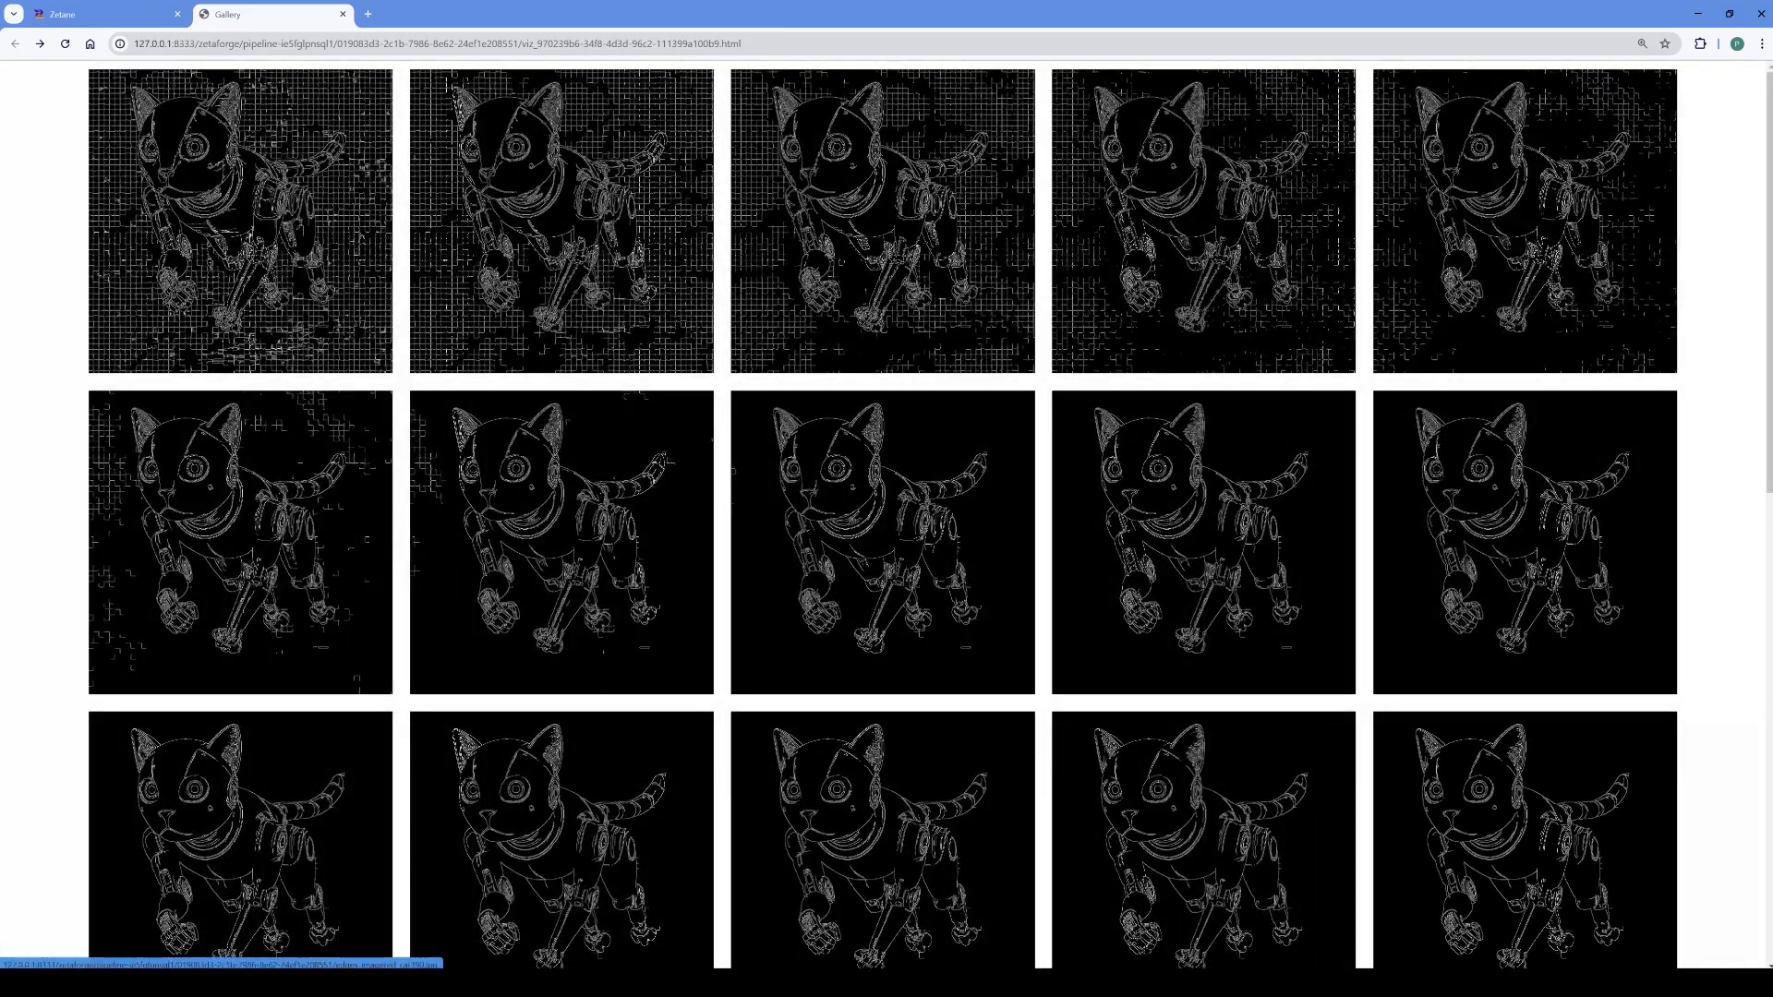
key("alt+Tab")
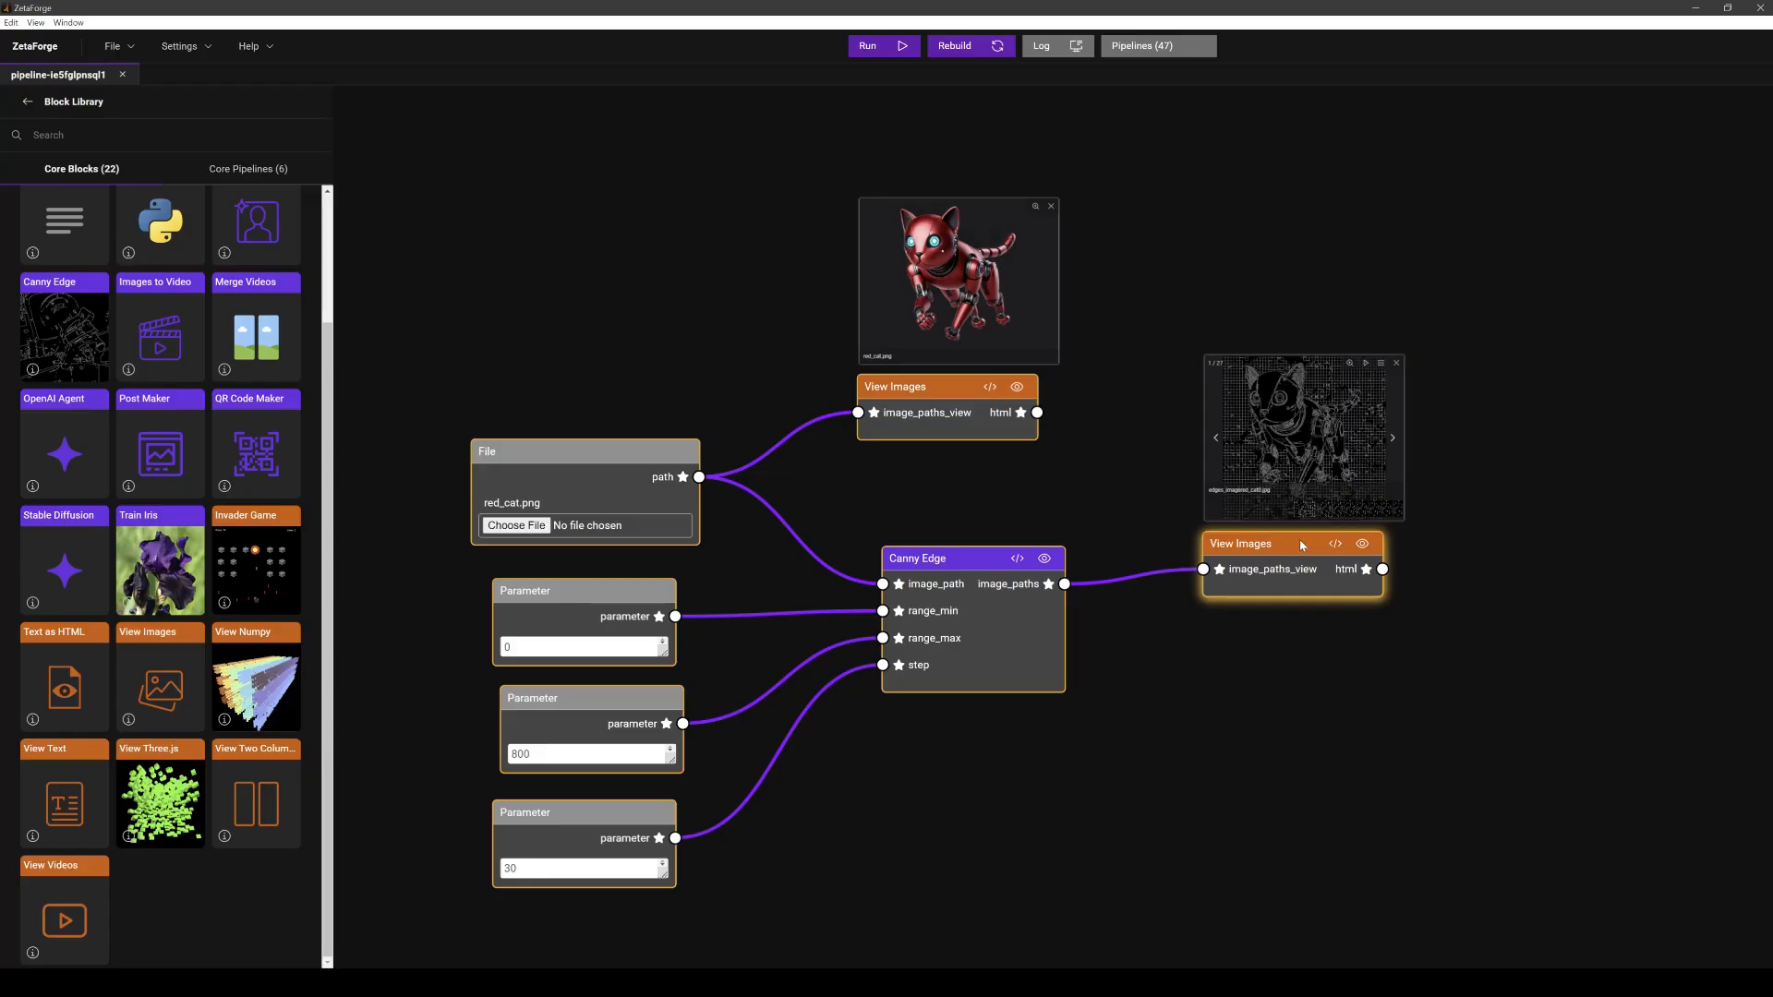
- Move the output View Images block slightly to the right and deselect it
left_click_drag(1301, 546, 1316, 545)
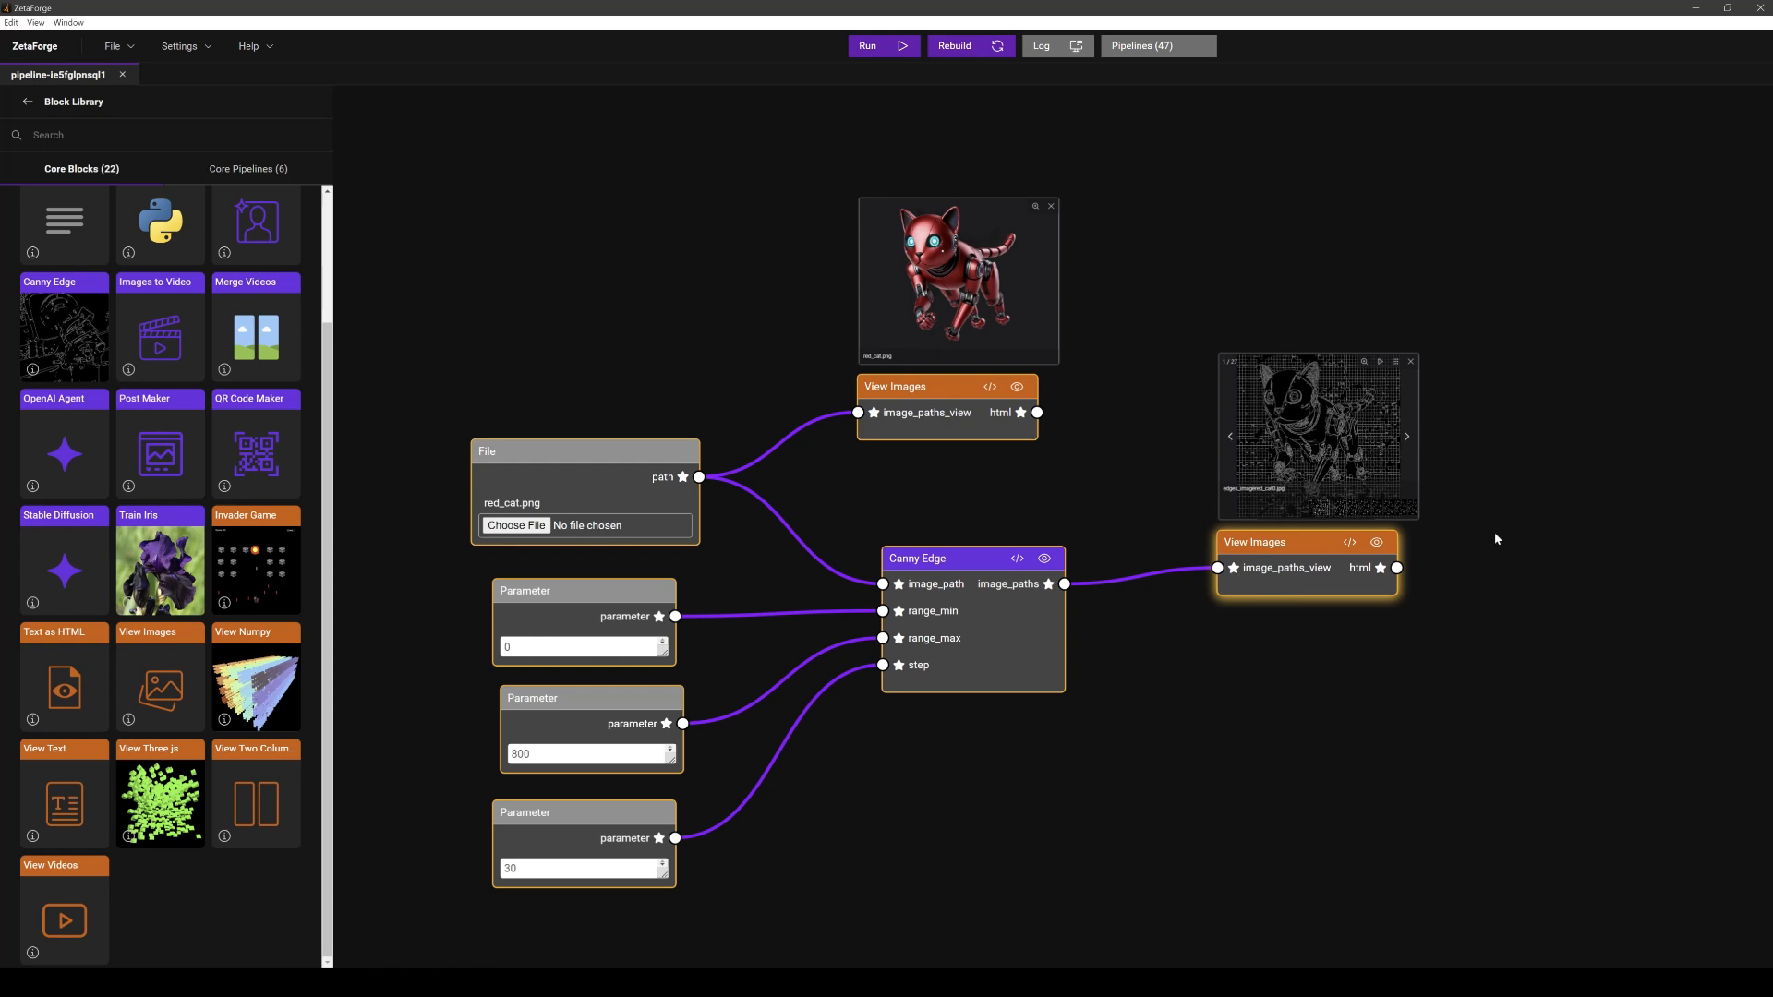
left_click(1344, 666)
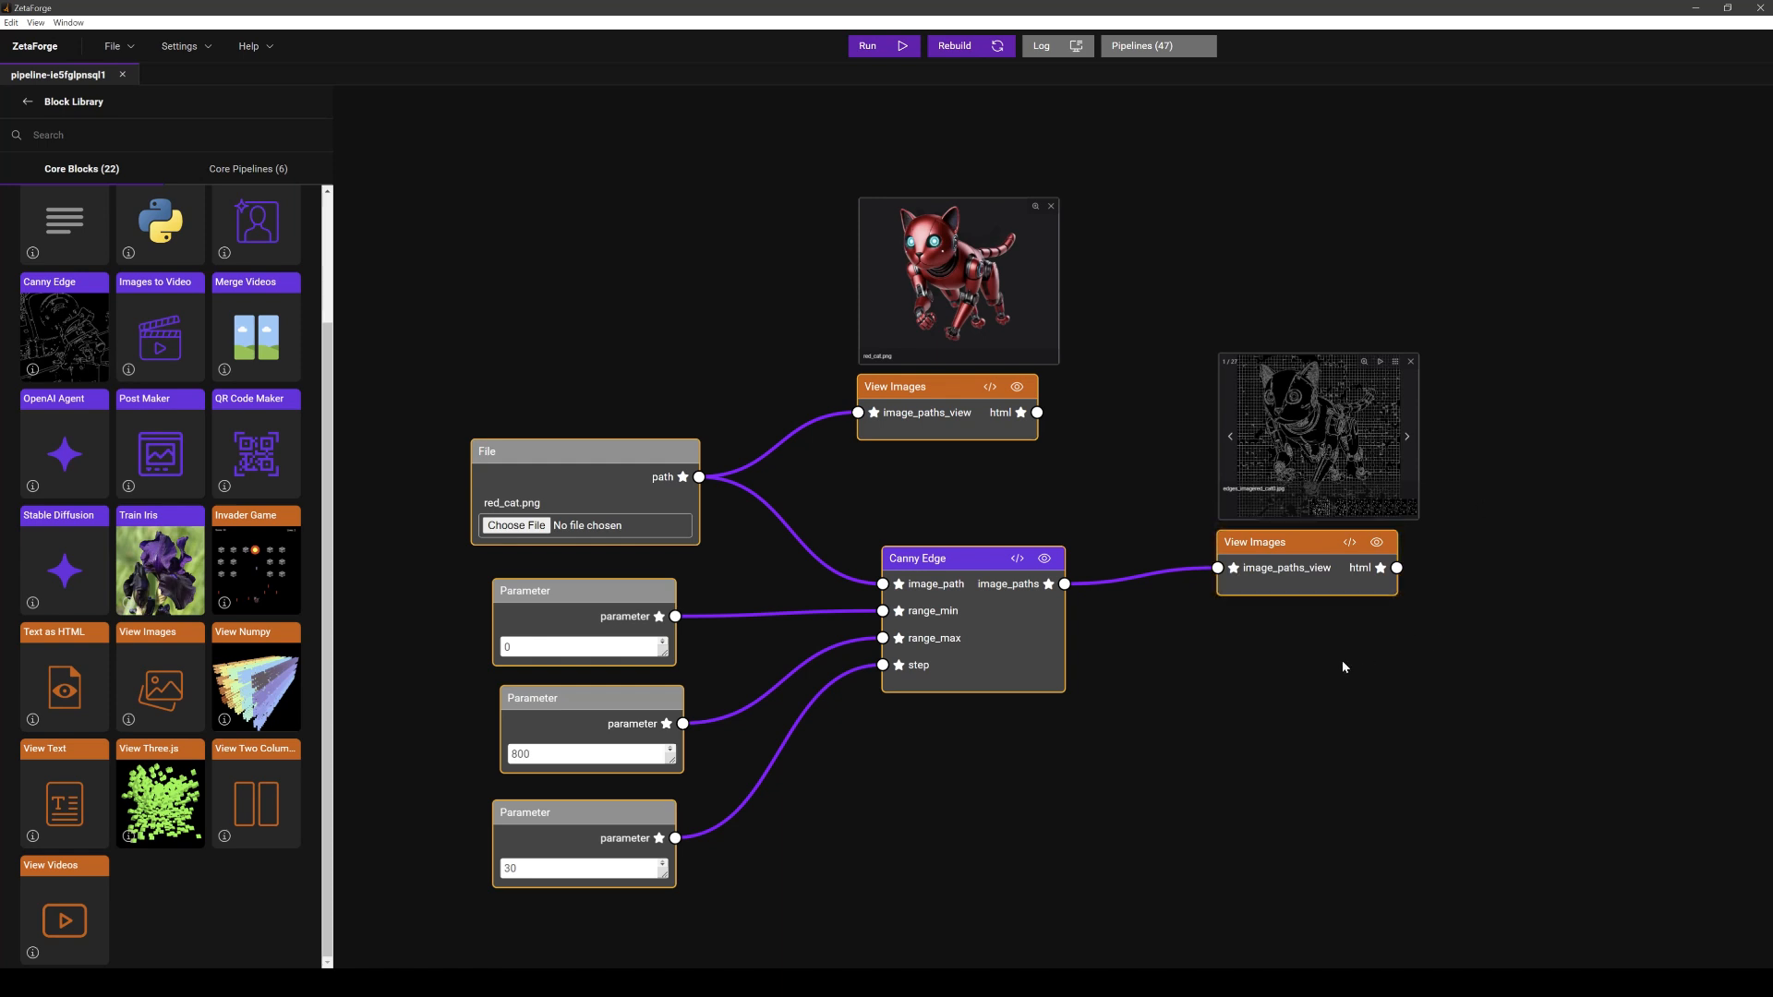